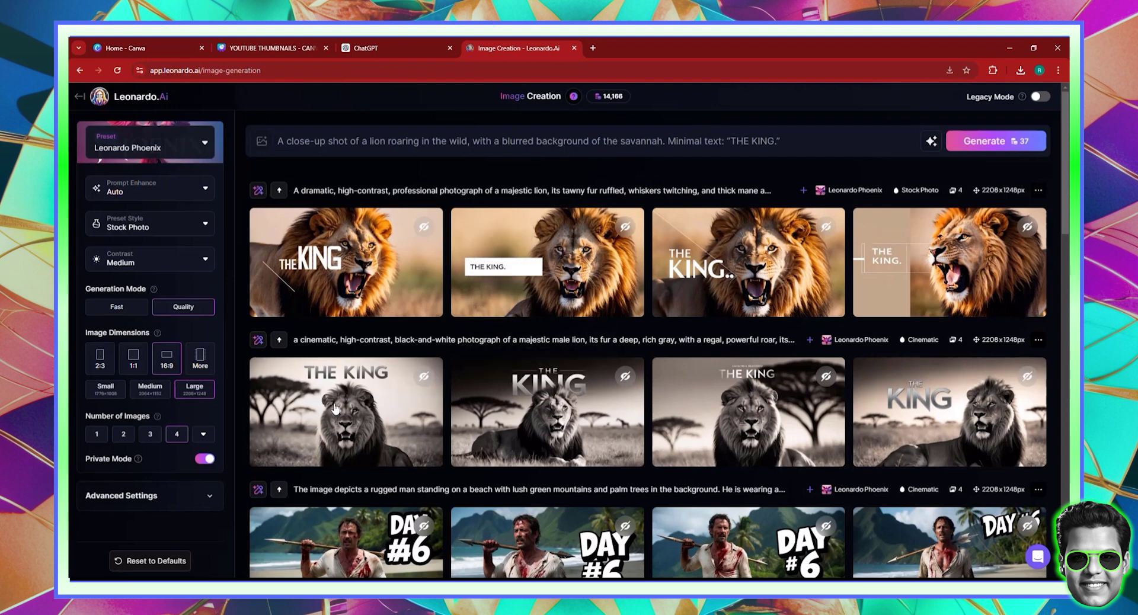
# Browse the lion images full size, zooming in and out, then return to the gallery.
pyautogui.click(336, 409)
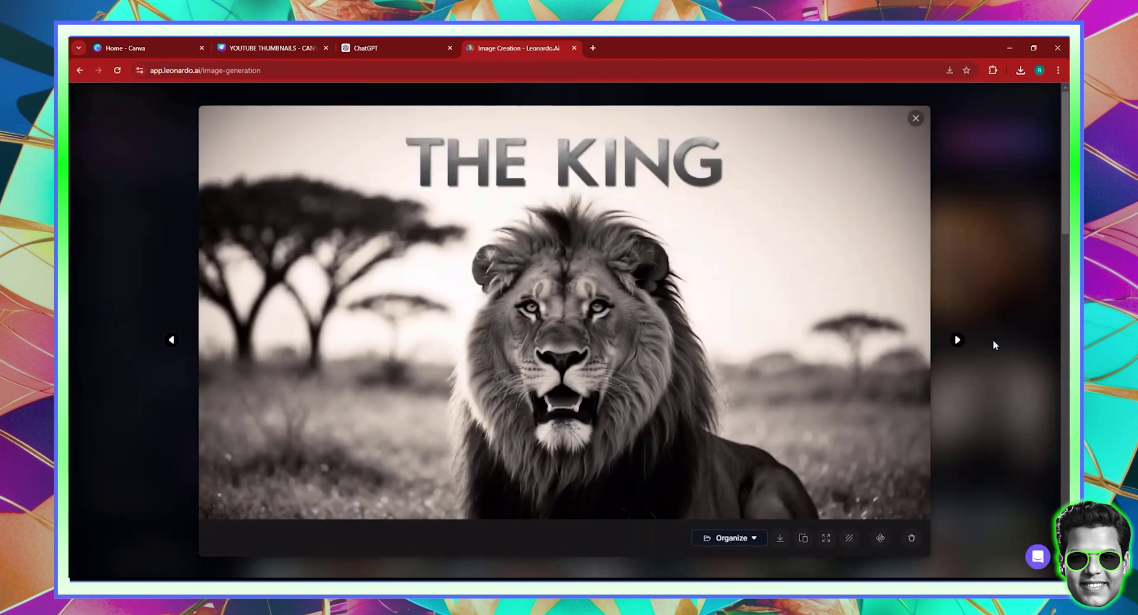
pyautogui.click(957, 340)
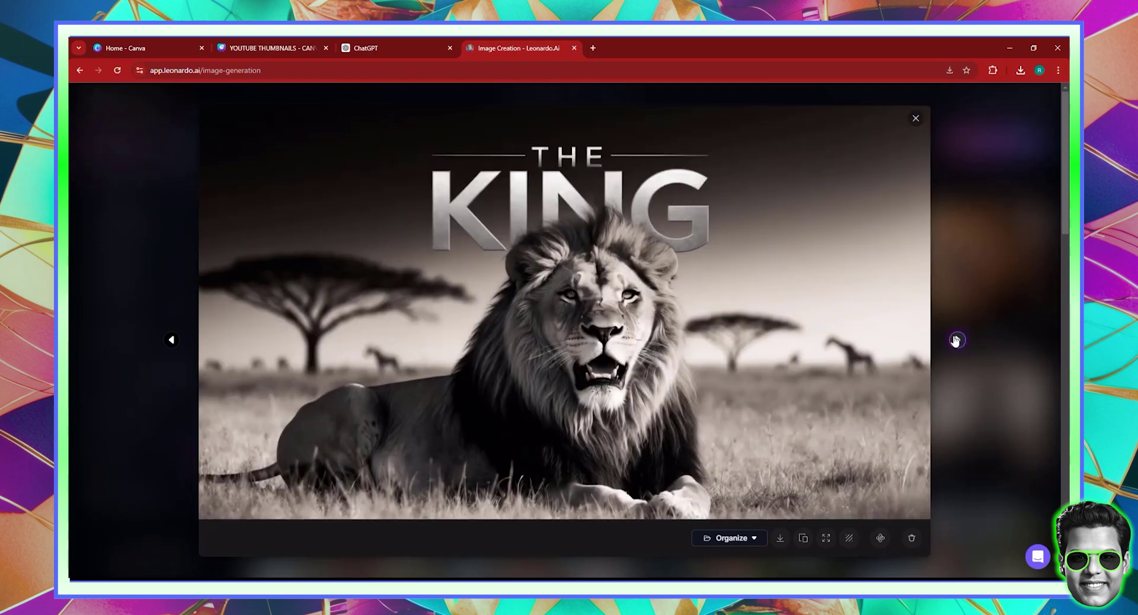
pyautogui.click(957, 339)
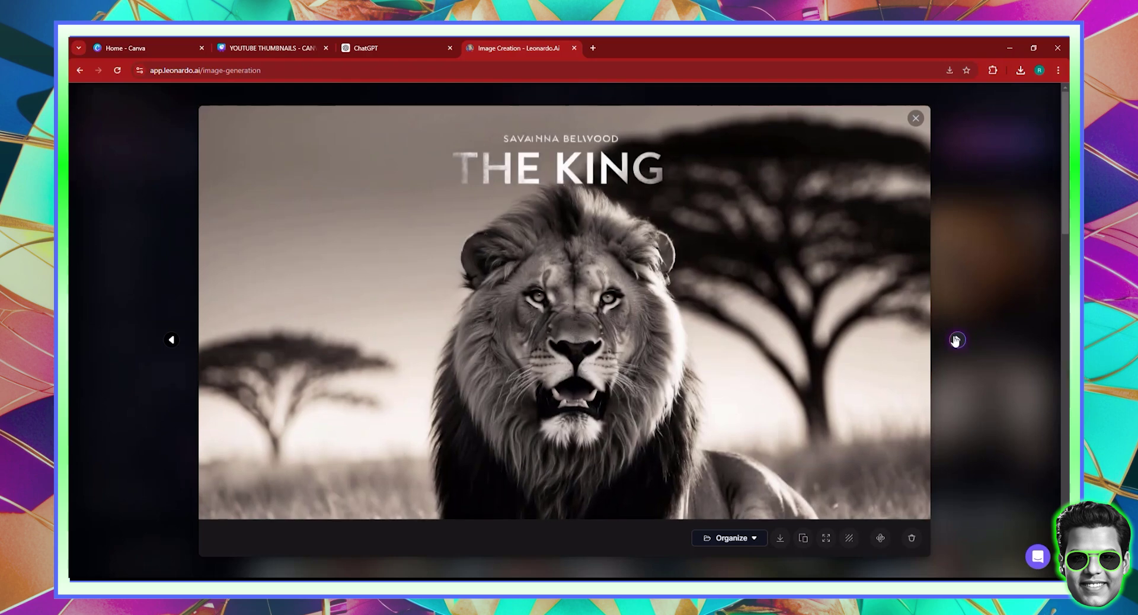
pyautogui.click(957, 340)
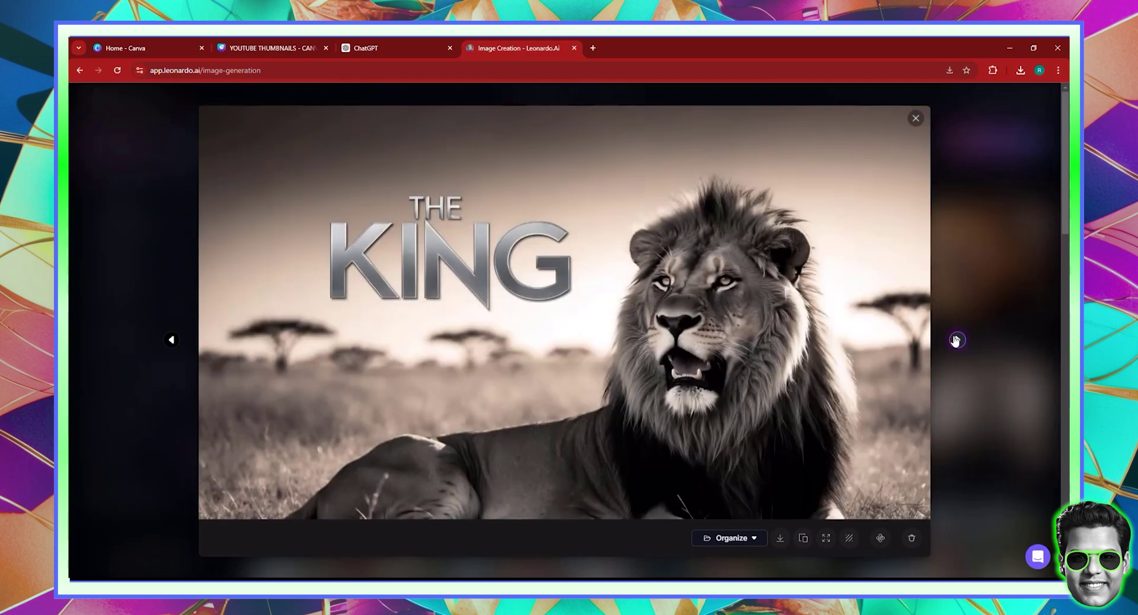
pyautogui.click(916, 107)
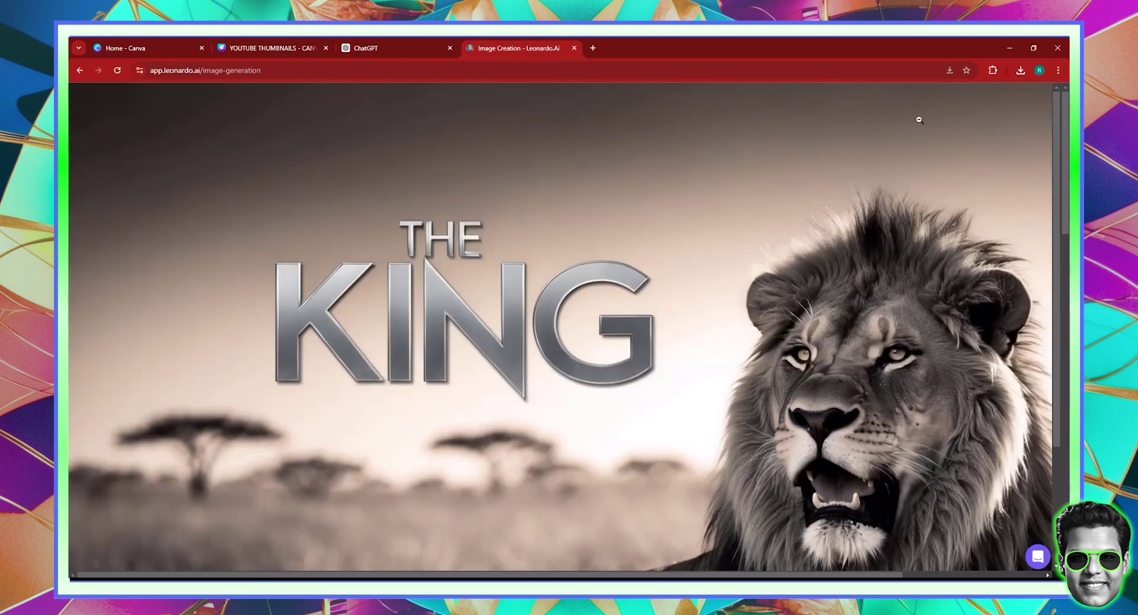
pyautogui.click(1043, 169)
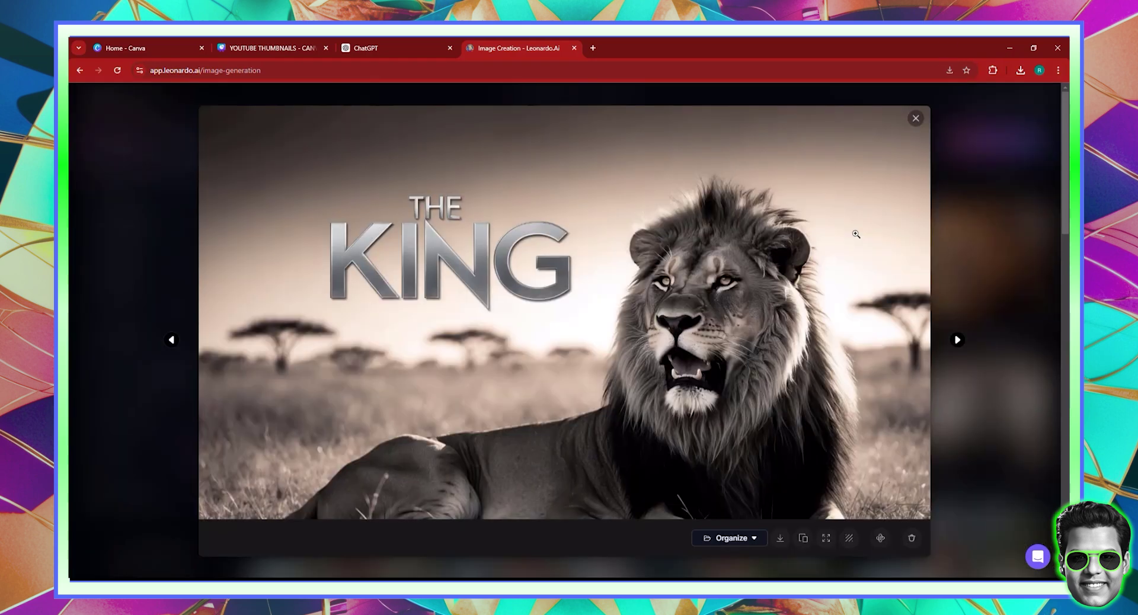
pyautogui.click(998, 243)
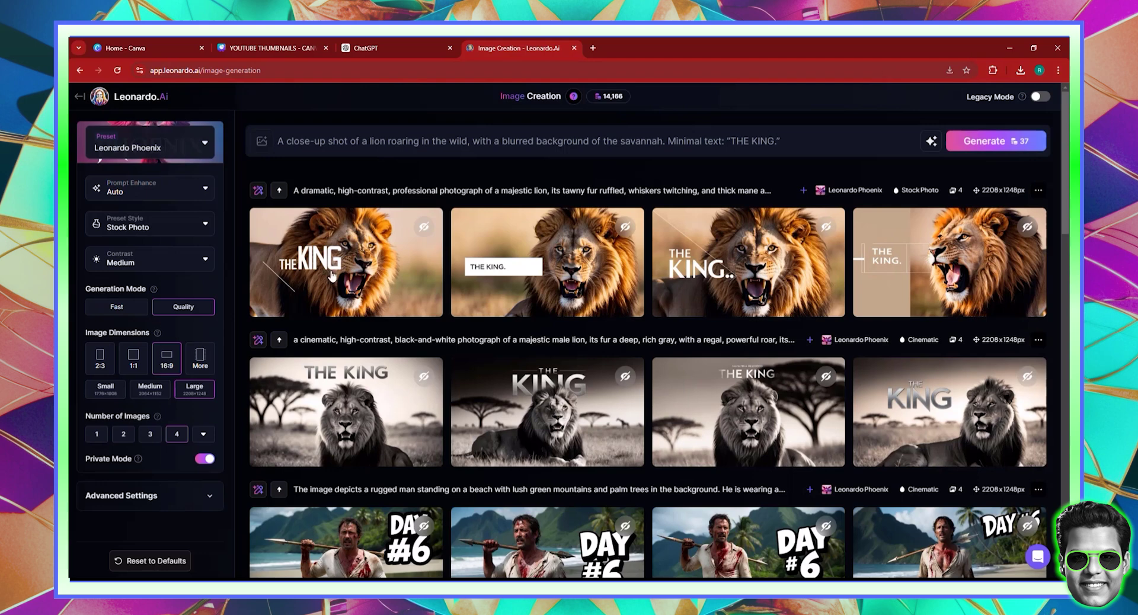
# Download the first colour roaring-lion image with THE KING text as a JPG.
pyautogui.moveTo(332, 276)
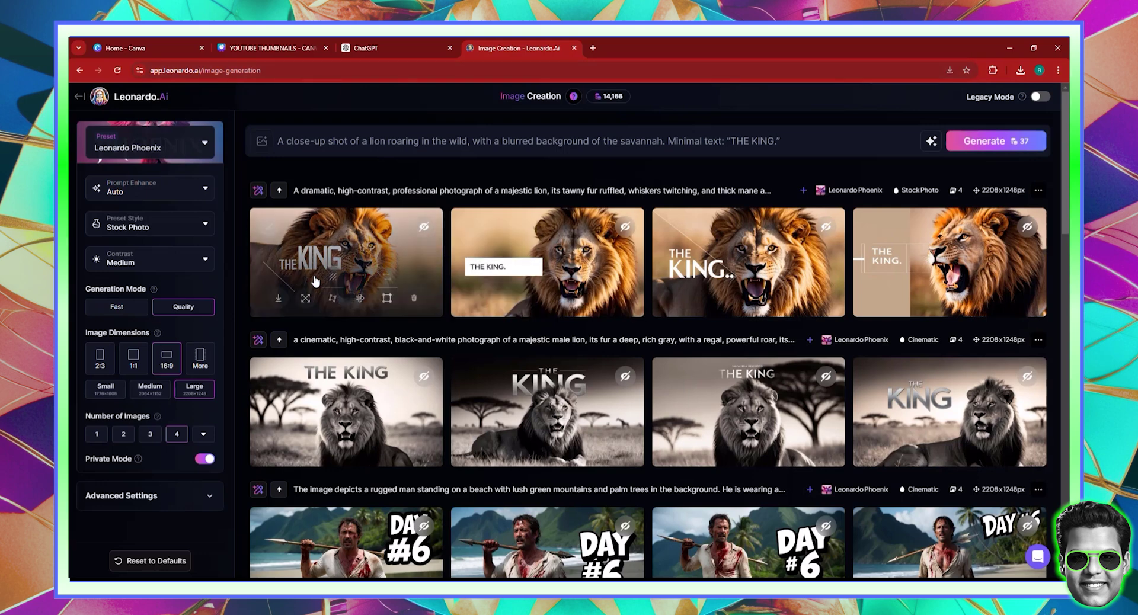
pyautogui.click(272, 302)
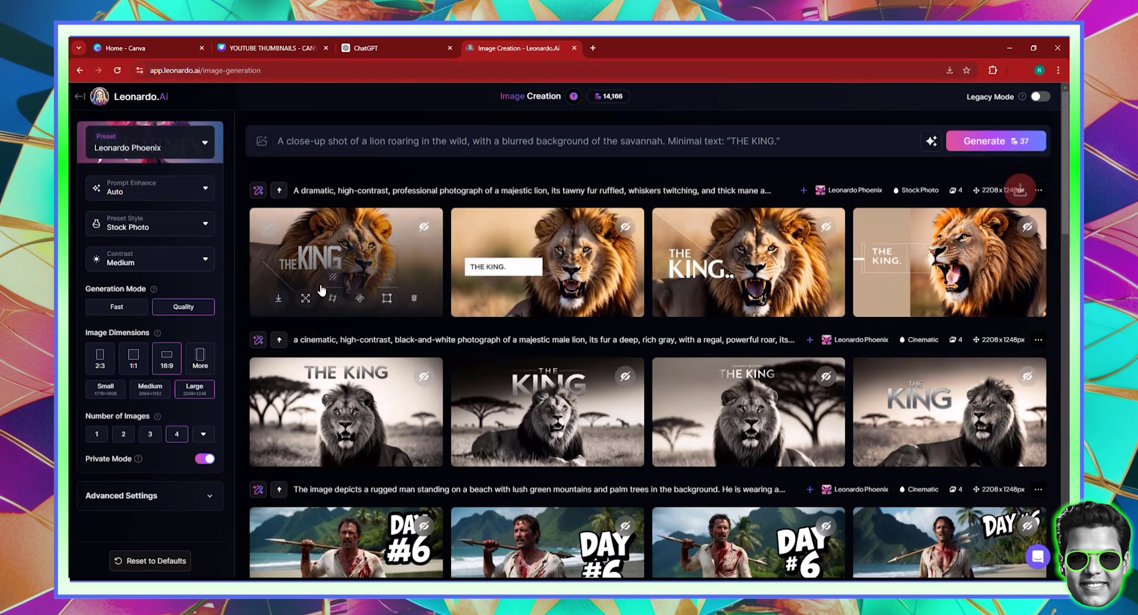
pyautogui.moveTo(611, 401)
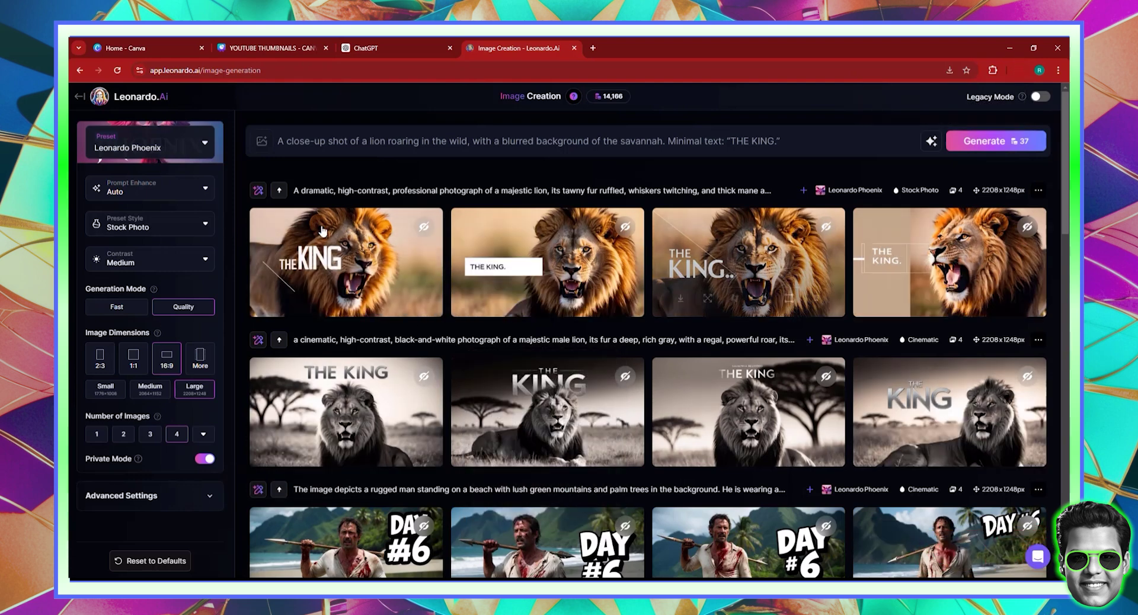
# Keep the Preset Style on Stock Photo and move the Canva home tab to the end.
pyautogui.click(198, 235)
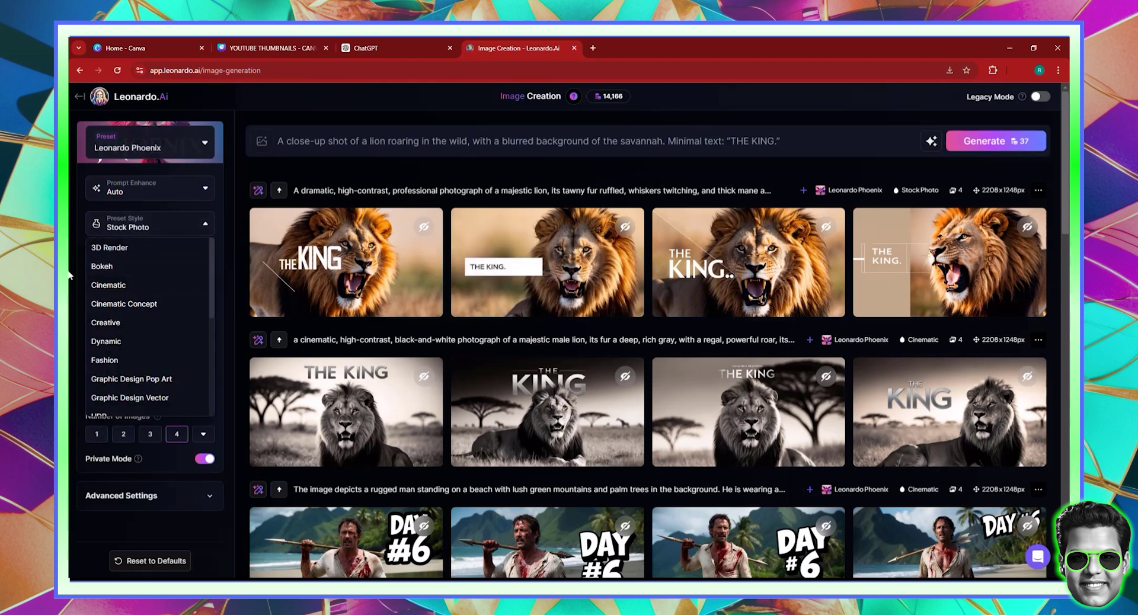
pyautogui.click(231, 392)
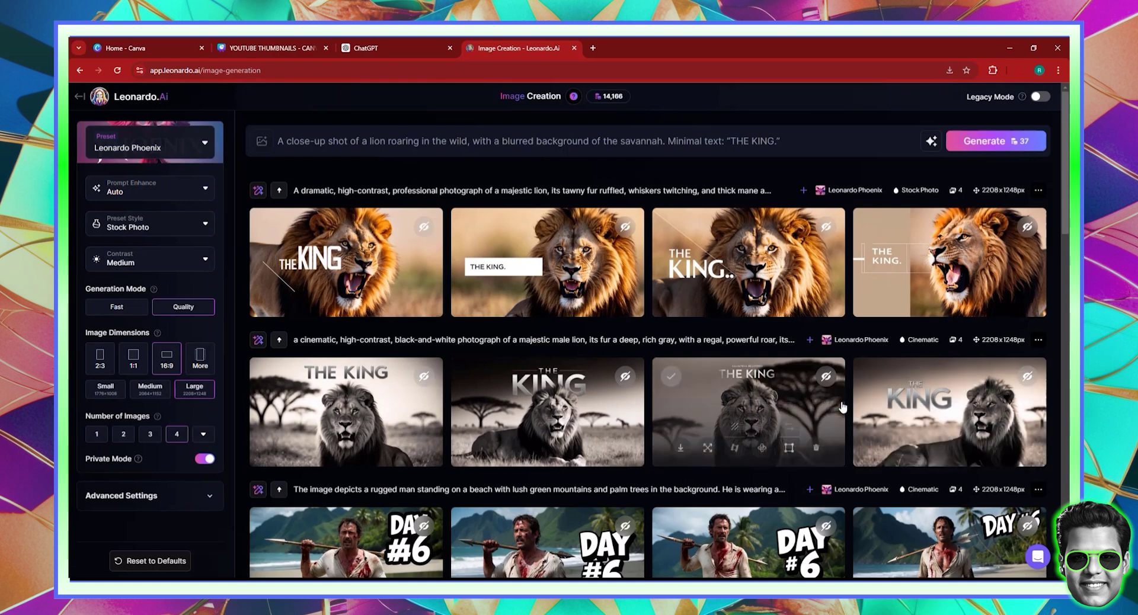
pyautogui.click(188, 227)
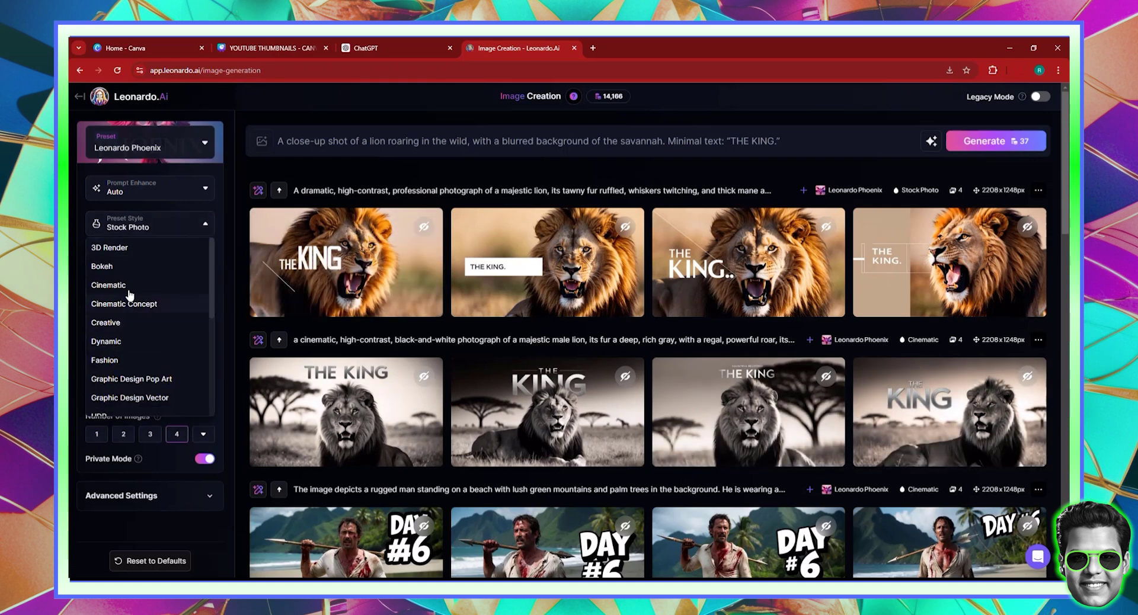
pyautogui.click(70, 292)
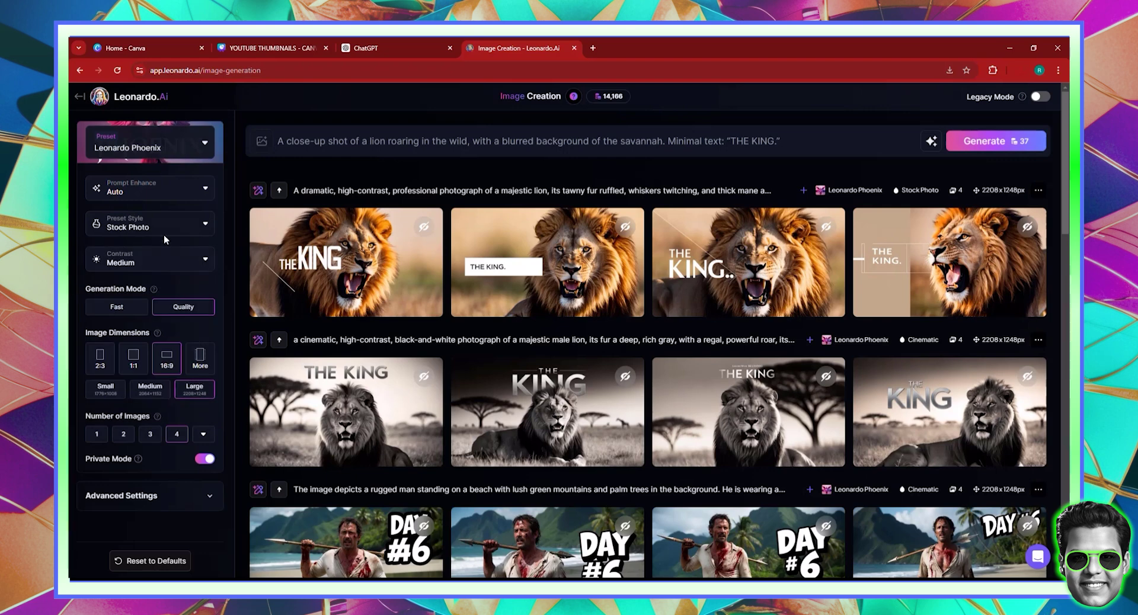
pyautogui.scroll(-5, 146, 330)
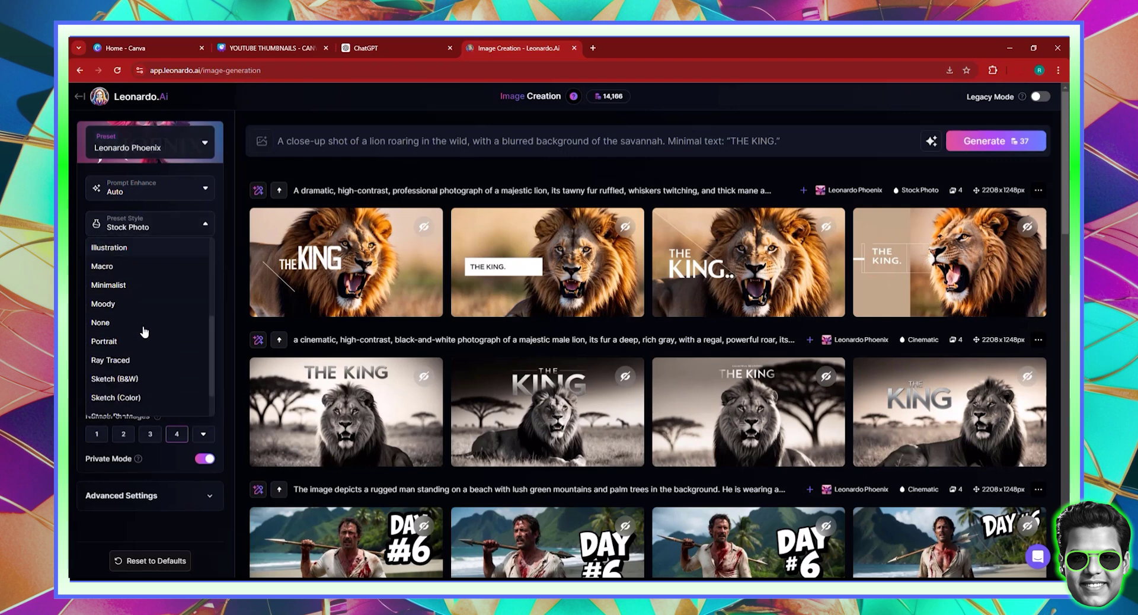
pyautogui.scroll(-3, 144, 332)
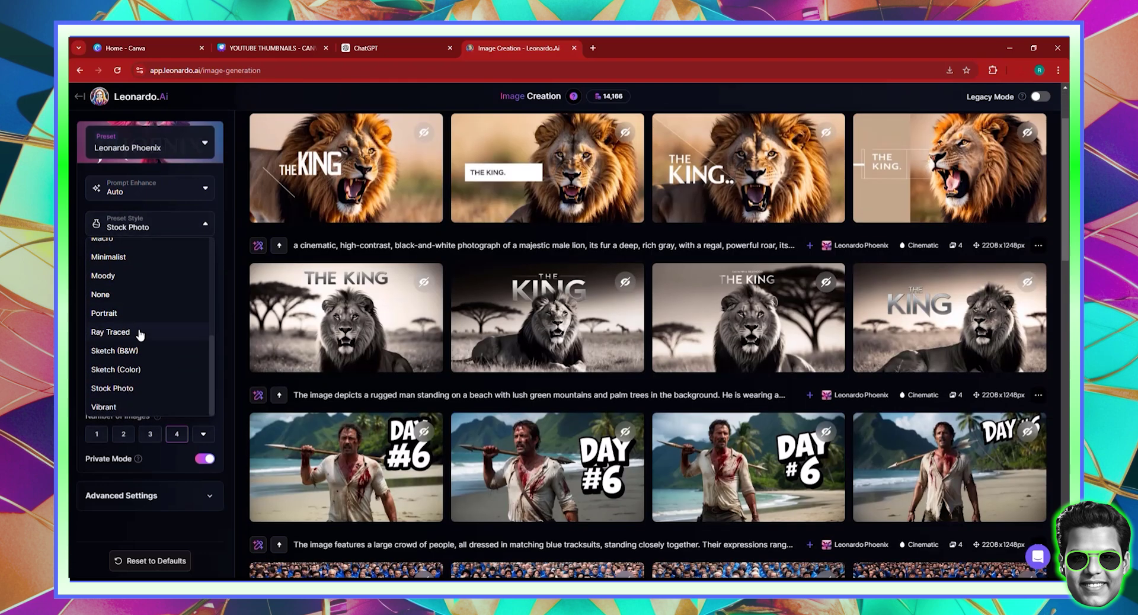
pyautogui.scroll(4, 140, 335)
pyautogui.click(71, 319)
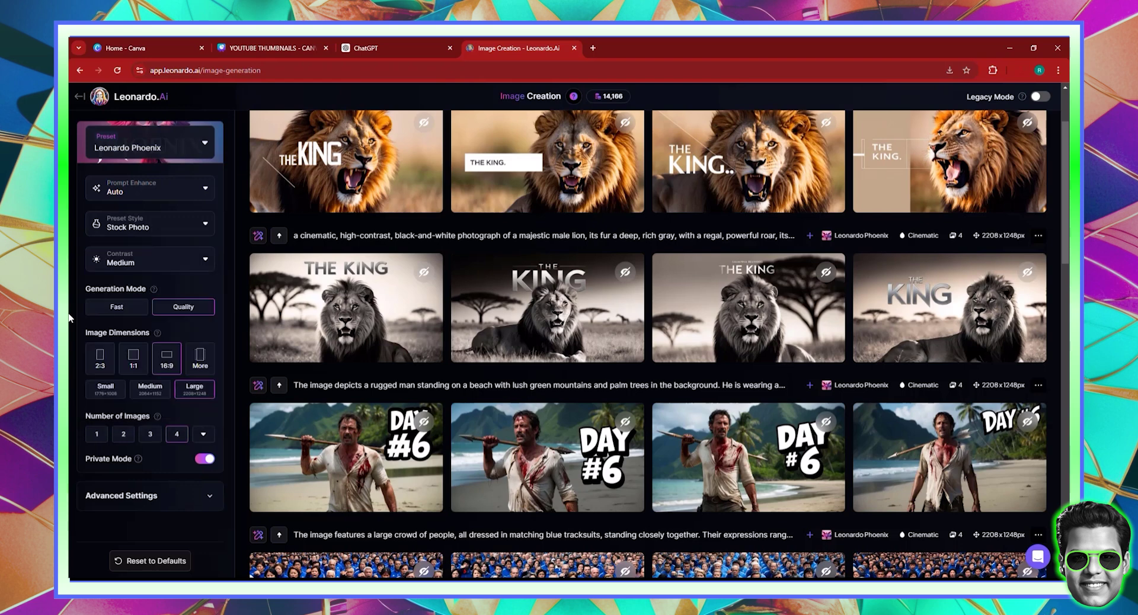
pyautogui.scroll(2, 376, 344)
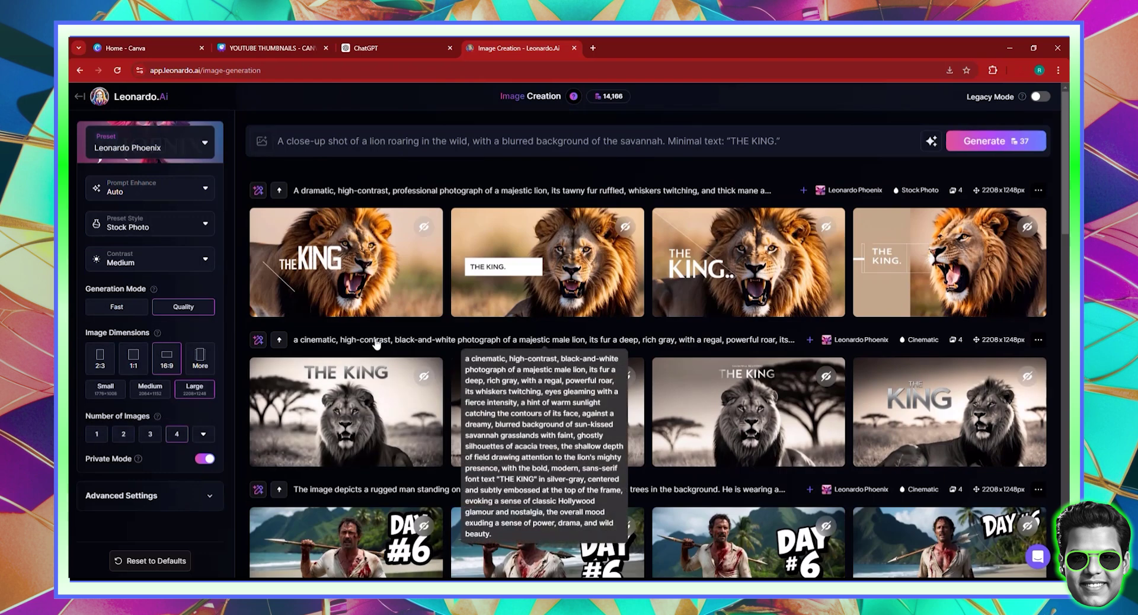
pyautogui.moveTo(133, 47); pyautogui.dragTo(539, 43)
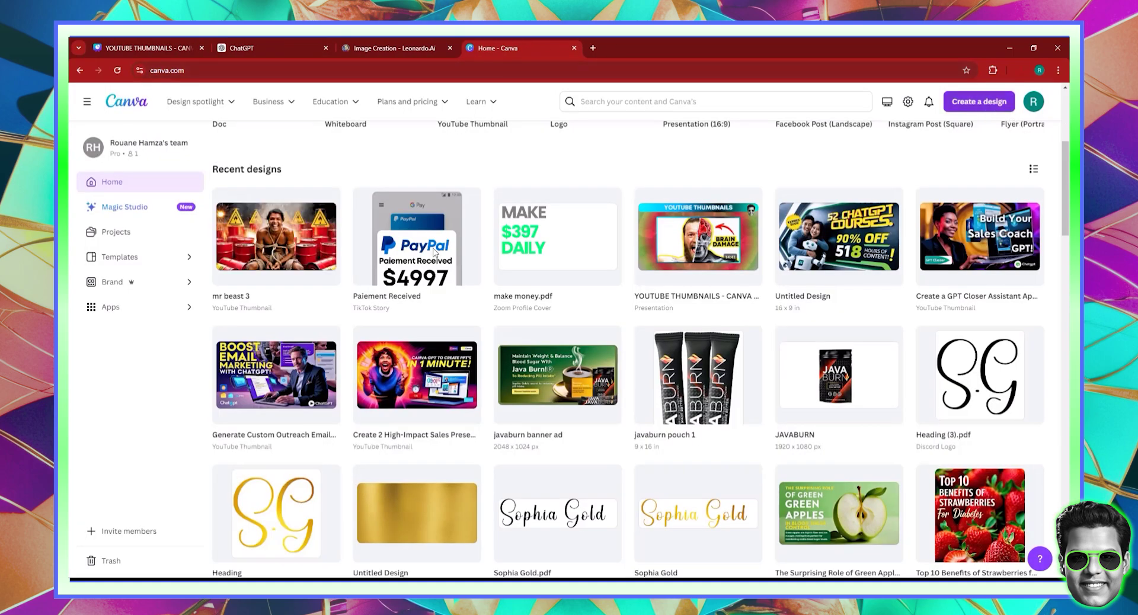
# Open the 'mr beast 3' YouTube thumbnail design from Recent designs.
pyautogui.scroll(3, 279, 390)
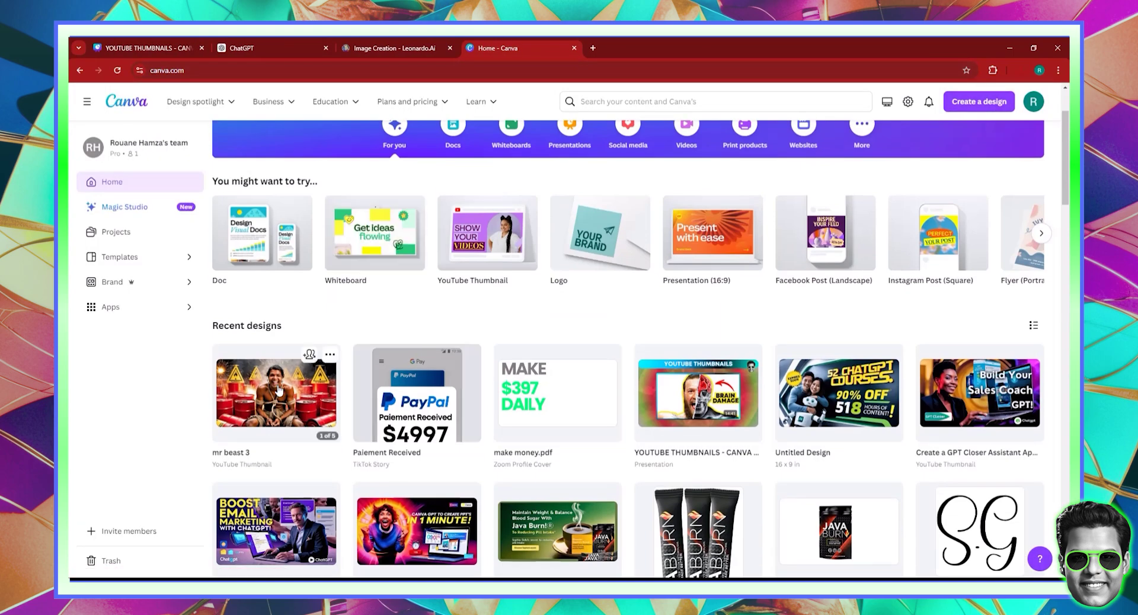
pyautogui.click(278, 390)
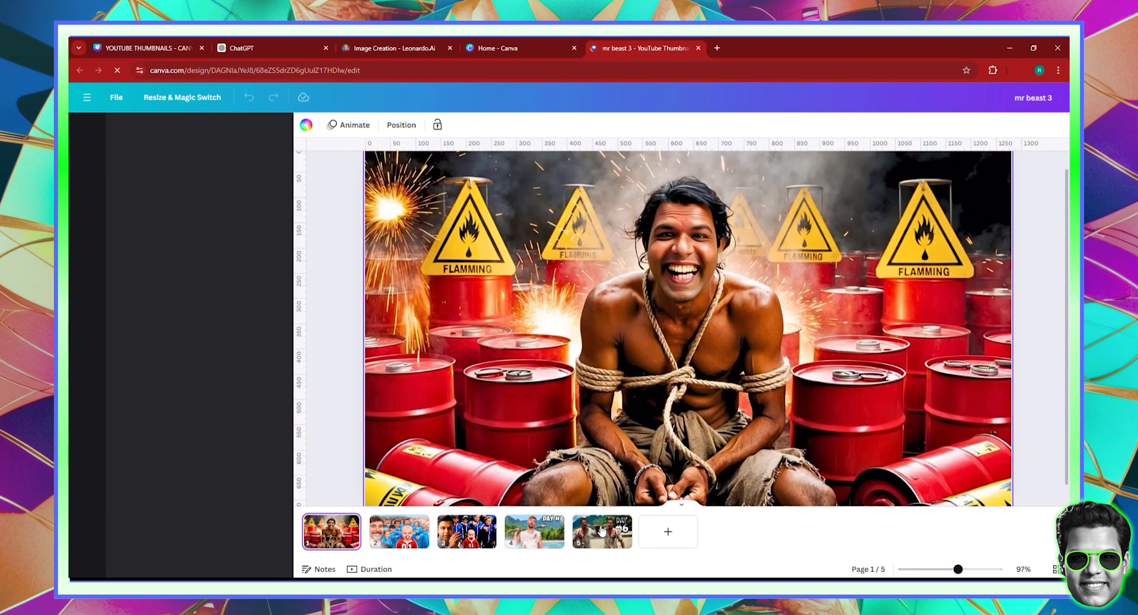
# Delete pages 5 through 2 and remove the image from page 1, leaving one blank page.
pyautogui.click(602, 531)
pyautogui.press('Delete')
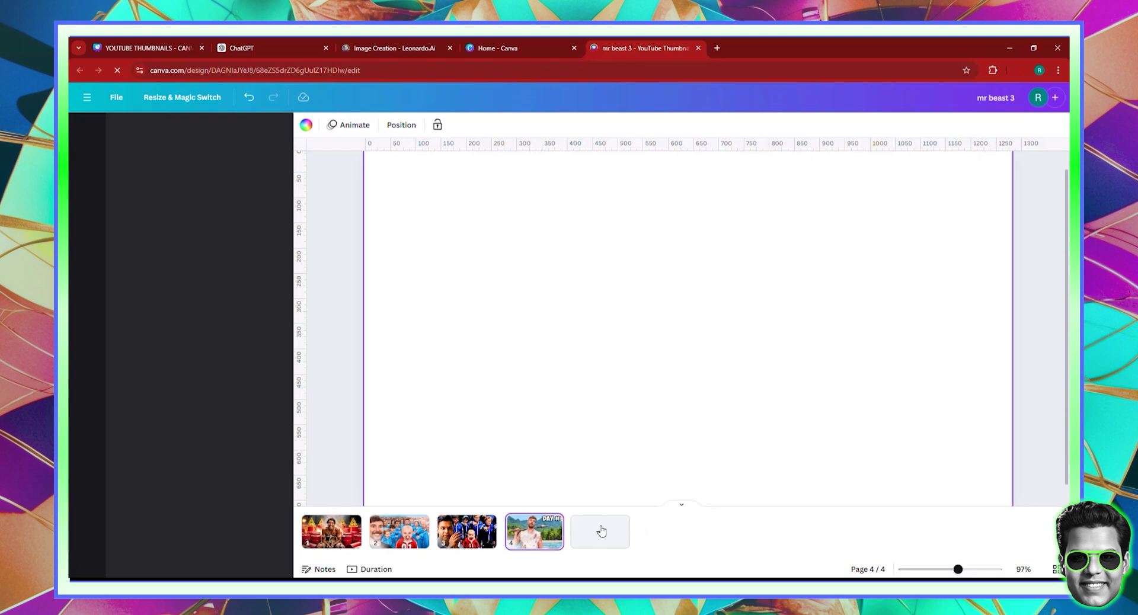
pyautogui.click(526, 529)
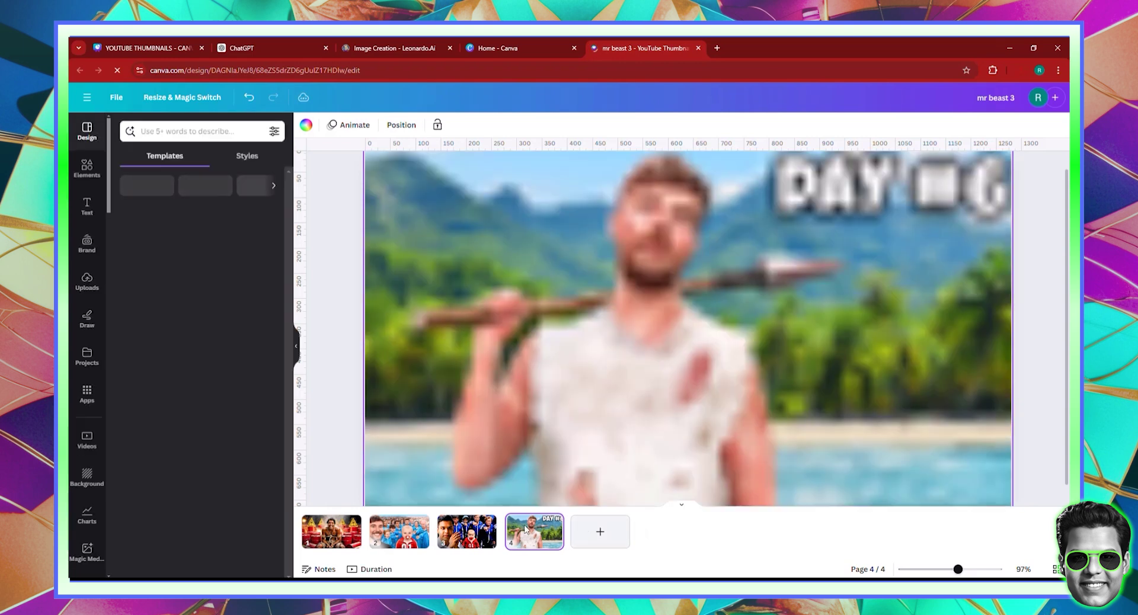
pyautogui.press('Delete')
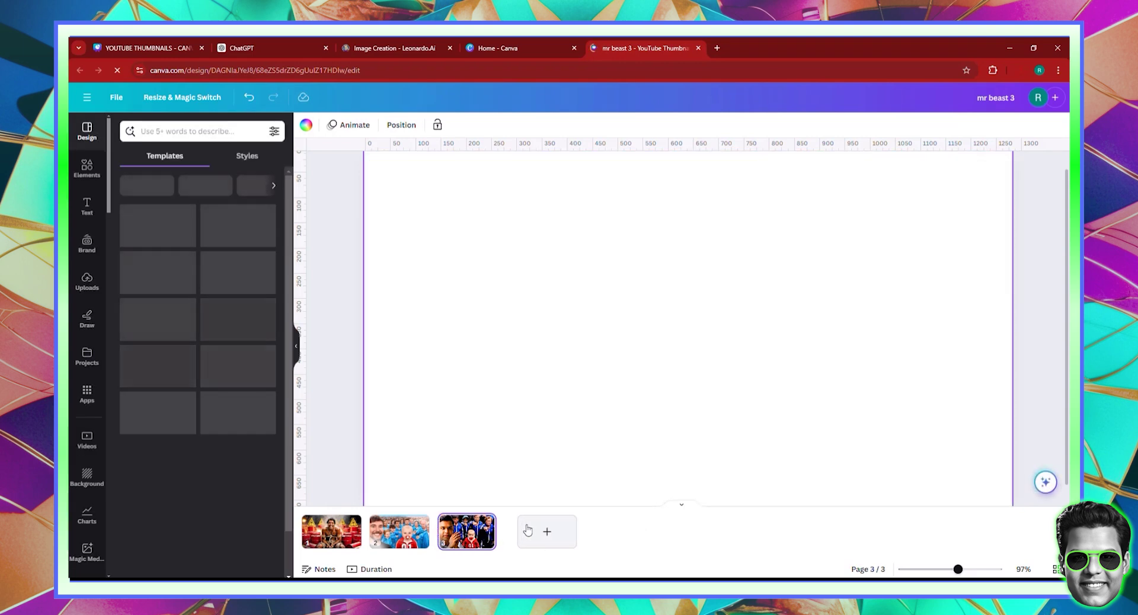
pyautogui.press('Delete')
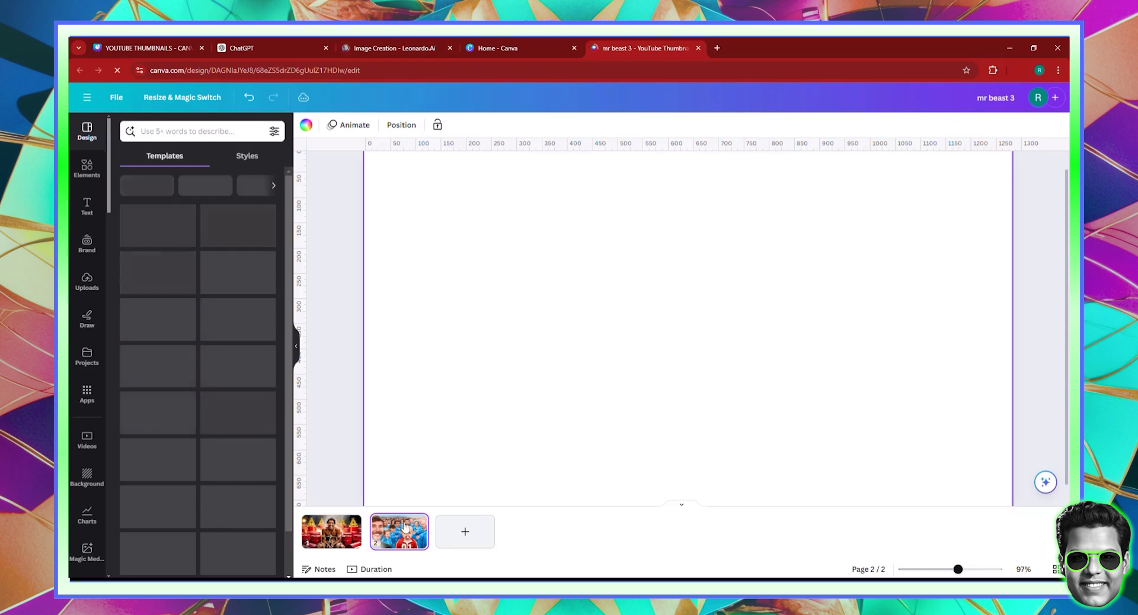
pyautogui.press('Delete')
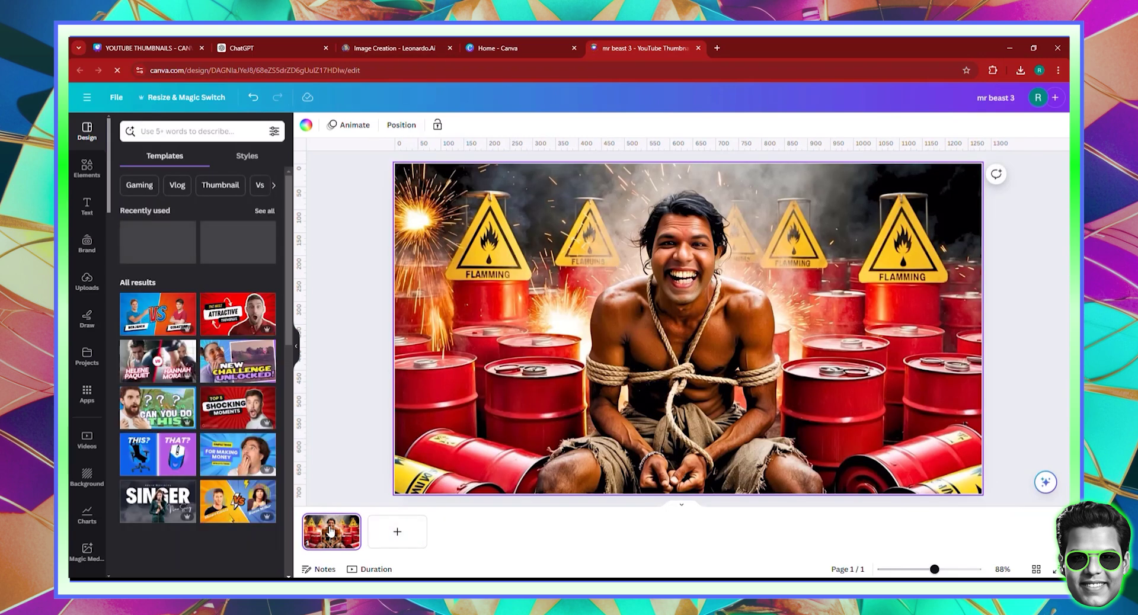
pyautogui.press('Delete')
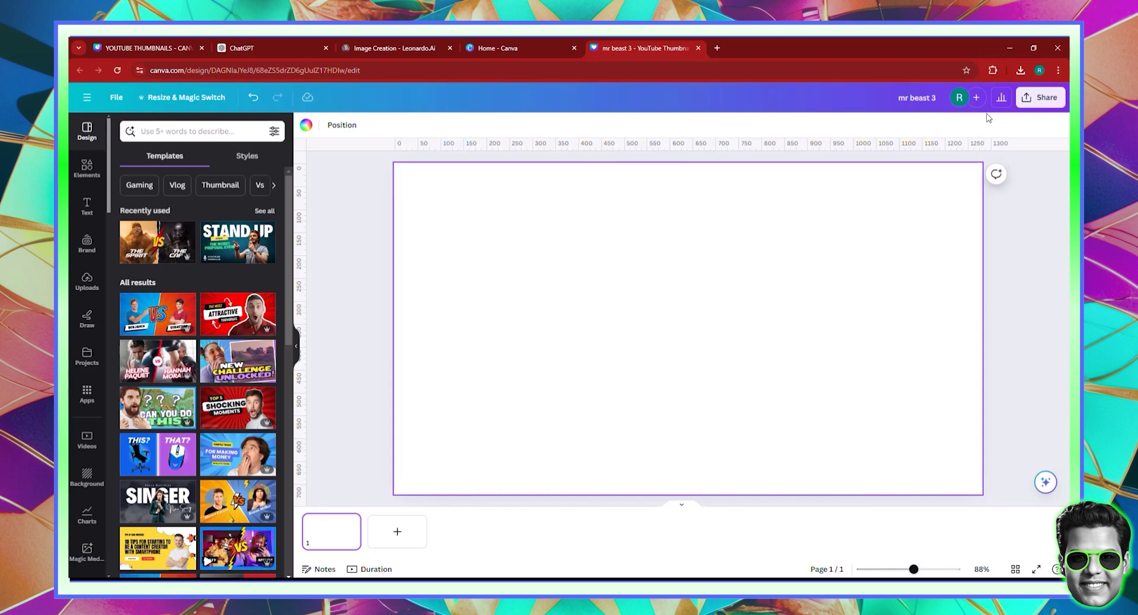
# Upload the downloaded lion image into Canva and add it to the page.
pyautogui.click(1020, 70)
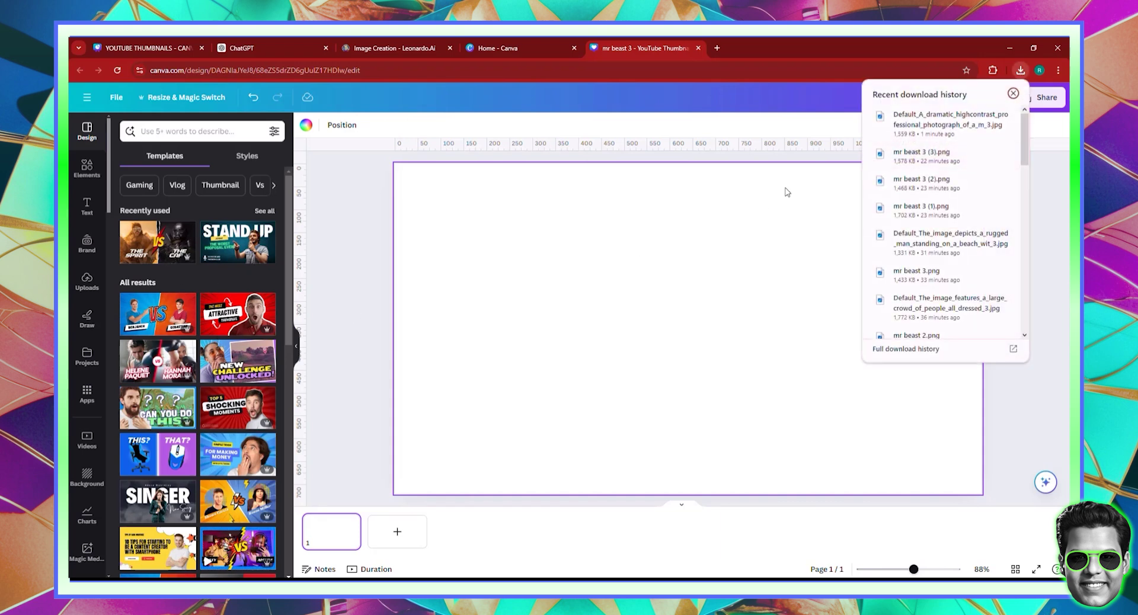
pyautogui.moveTo(947, 121); pyautogui.dragTo(202, 333)
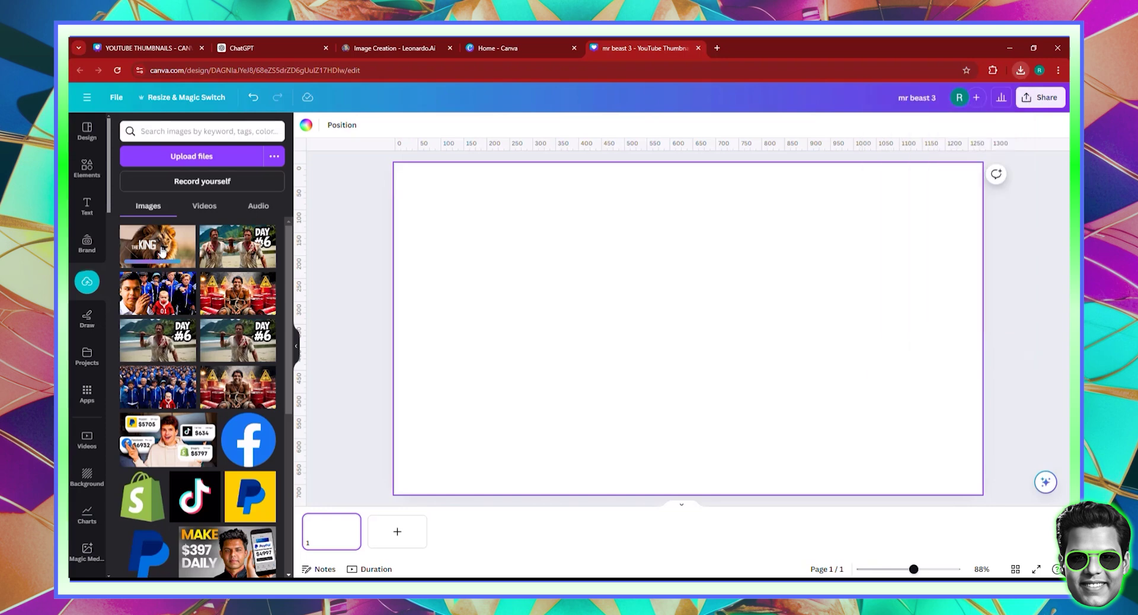
pyautogui.click(161, 251)
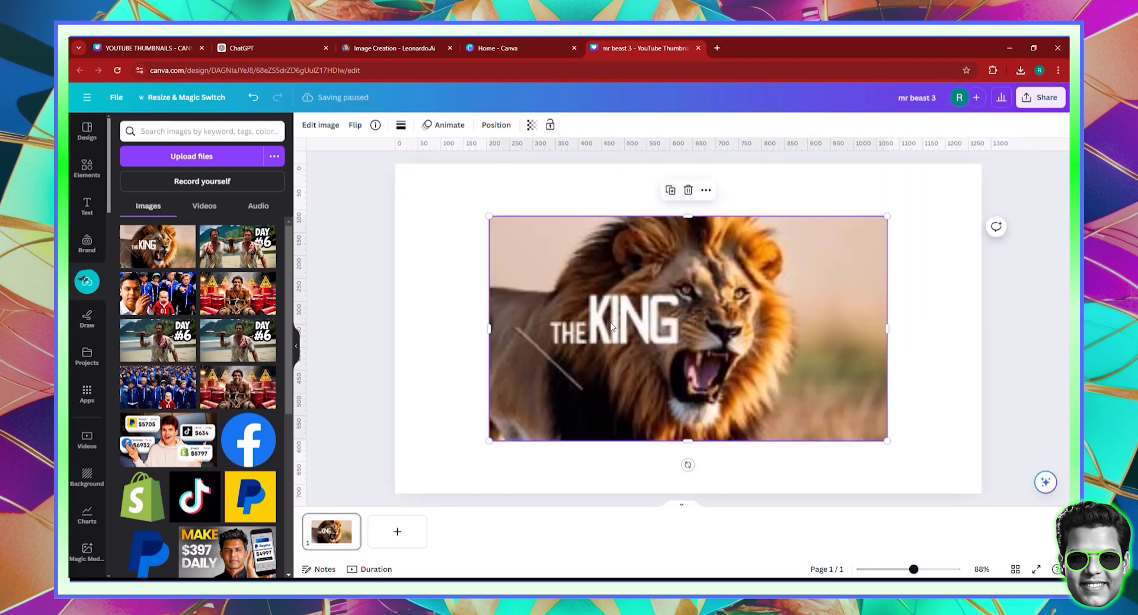
# Set the lion image as the page background.
pyautogui.rightClick(682, 491)
pyautogui.click(663, 537)
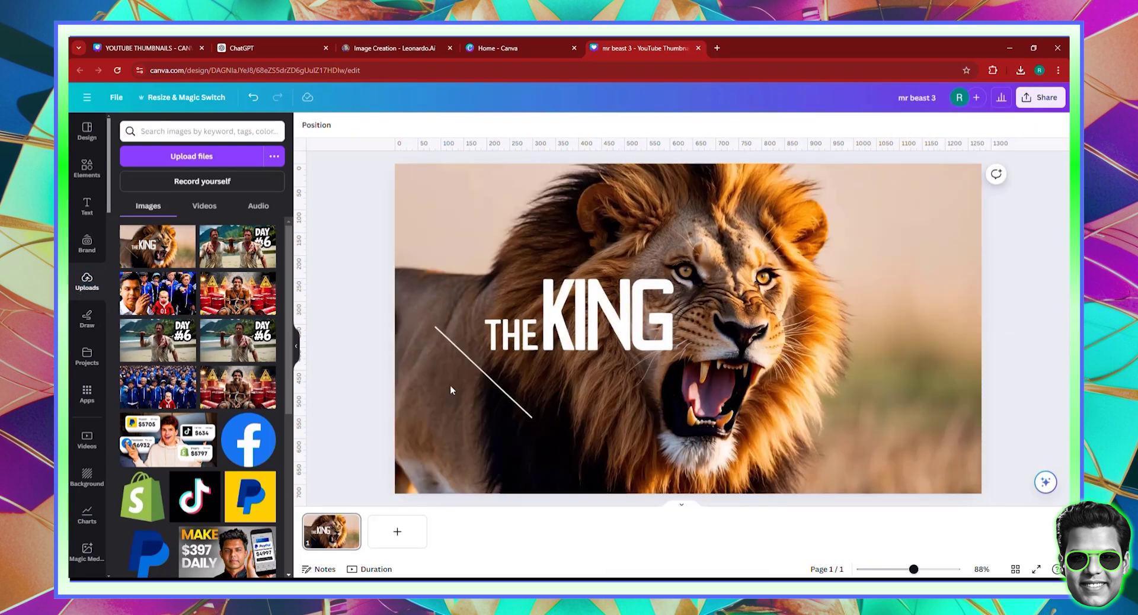
pyautogui.click(474, 249)
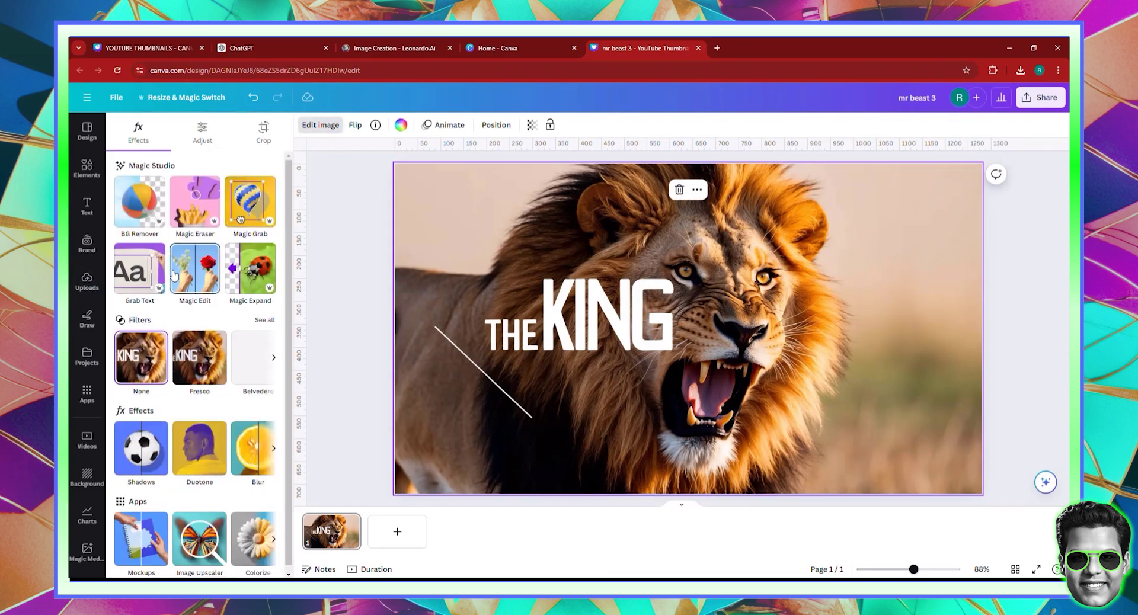
pyautogui.click(129, 268)
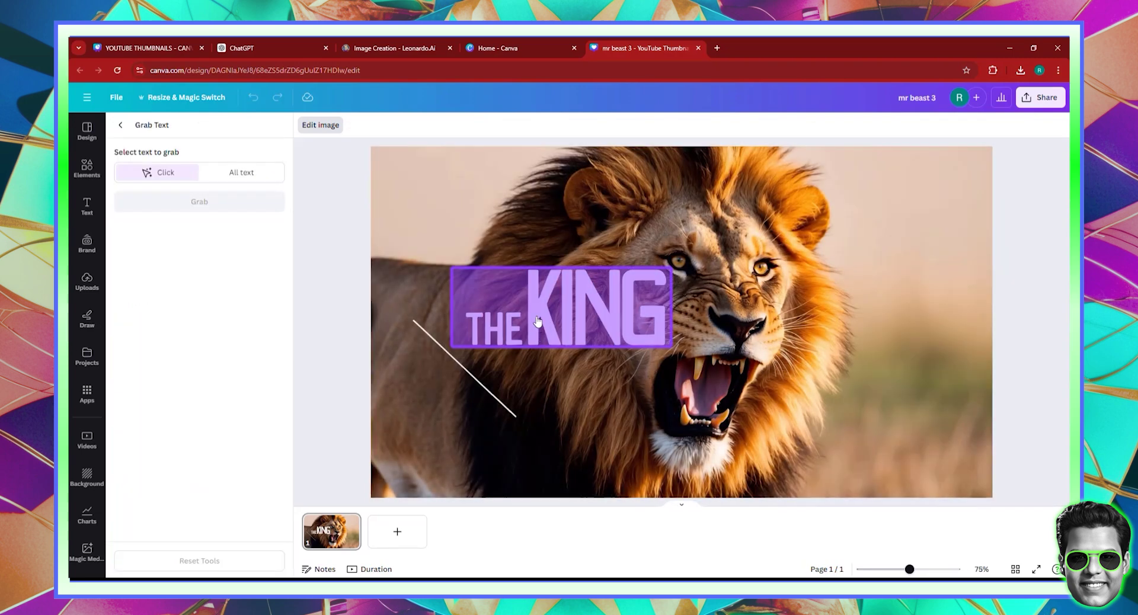
# Grab all text from the lion image so THE KING becomes an editable text box.
pyautogui.click(538, 321)
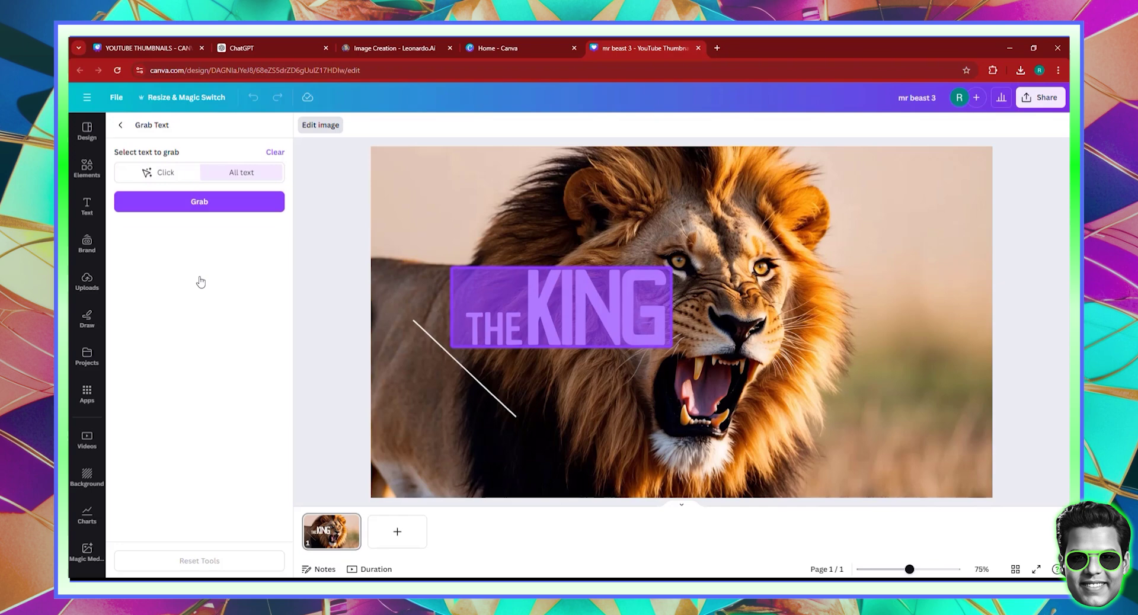
pyautogui.click(199, 201)
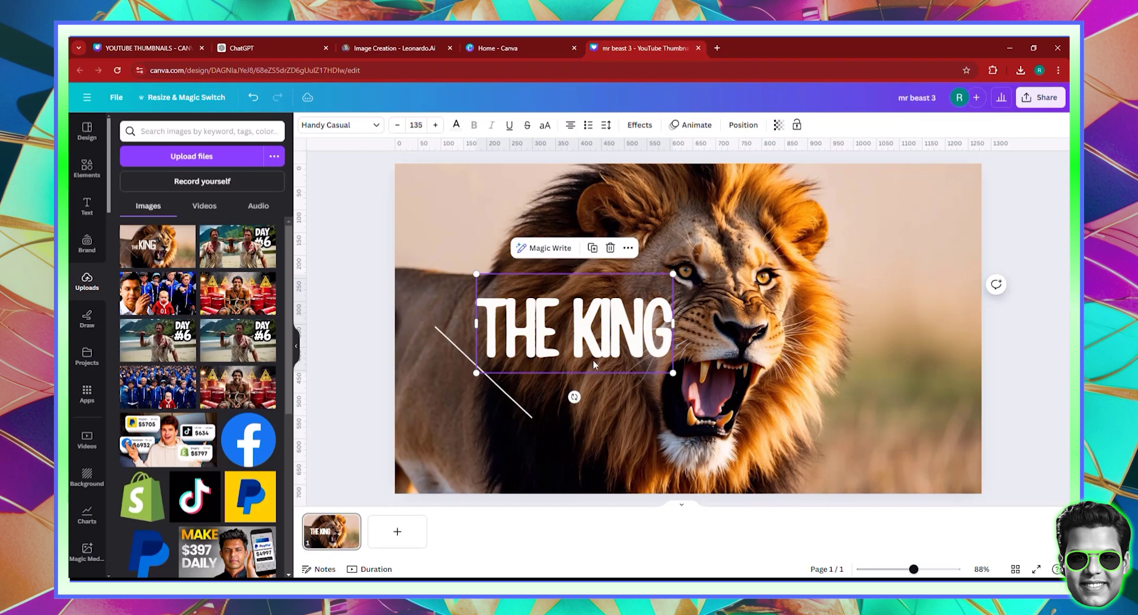
# Reposition THE KING text box and select the word THE.
pyautogui.moveTo(561, 284); pyautogui.dragTo(846, 304)
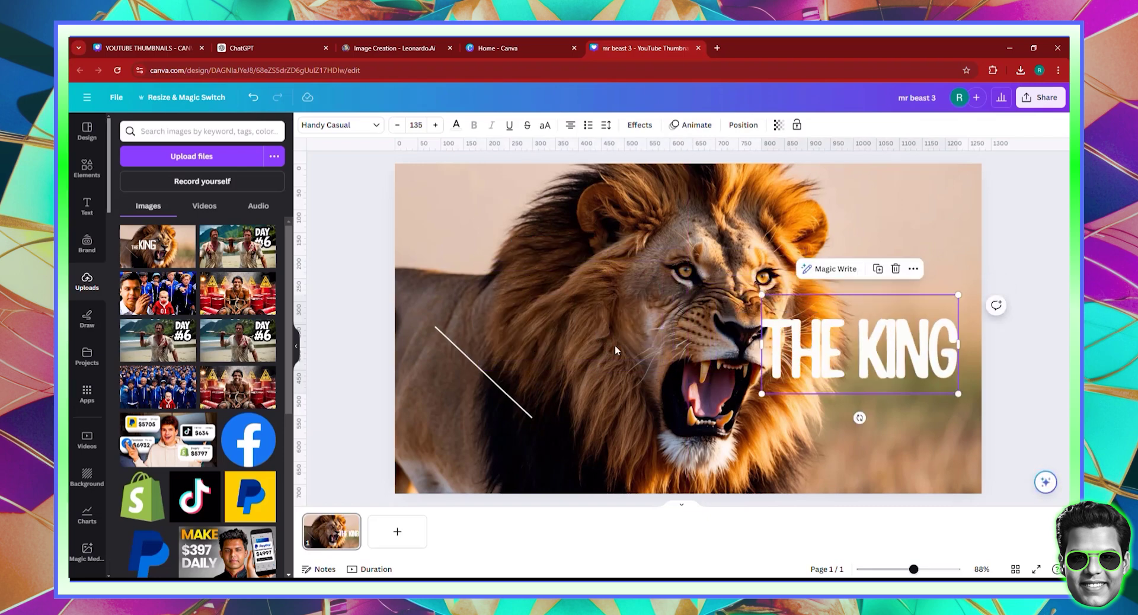
pyautogui.moveTo(843, 332); pyautogui.dragTo(516, 305)
pyautogui.doubleClick(502, 307)
pyautogui.click(575, 293)
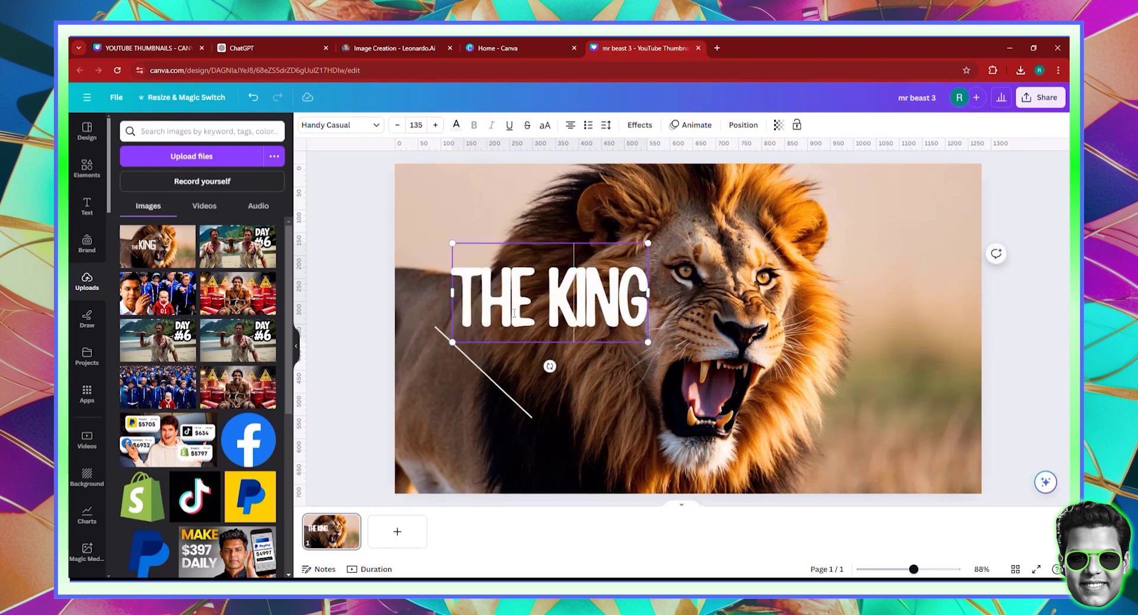
pyautogui.doubleClick(502, 297)
pyautogui.moveTo(648, 342); pyautogui.dragTo(678, 358)
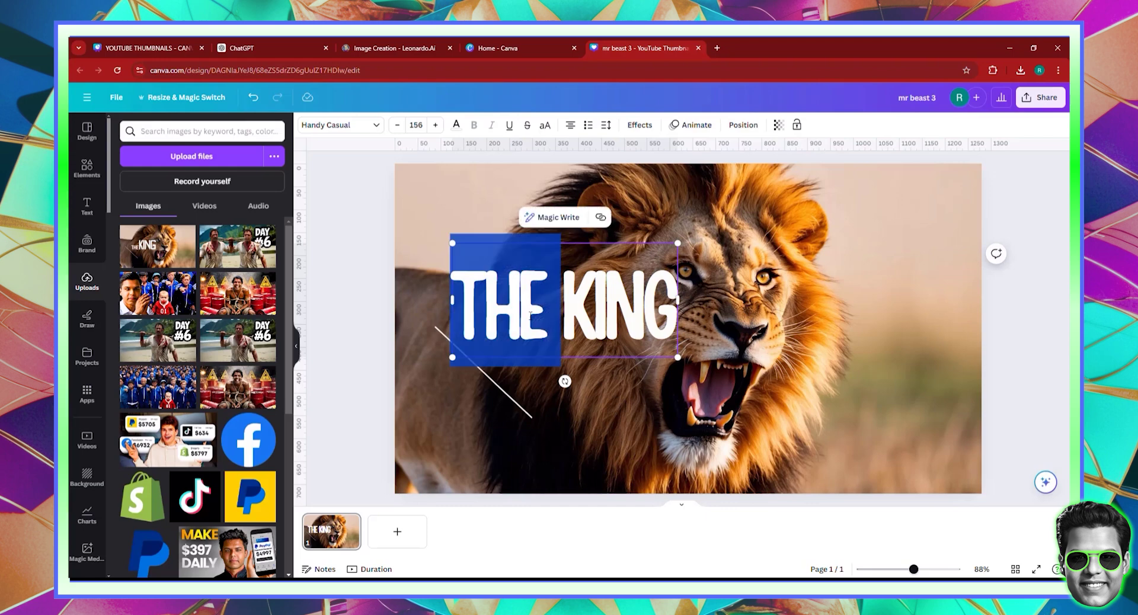
# Cut THE so the text reads KING, and enlarge KING to size 232.
pyautogui.rightClick(530, 314)
pyautogui.click(545, 116)
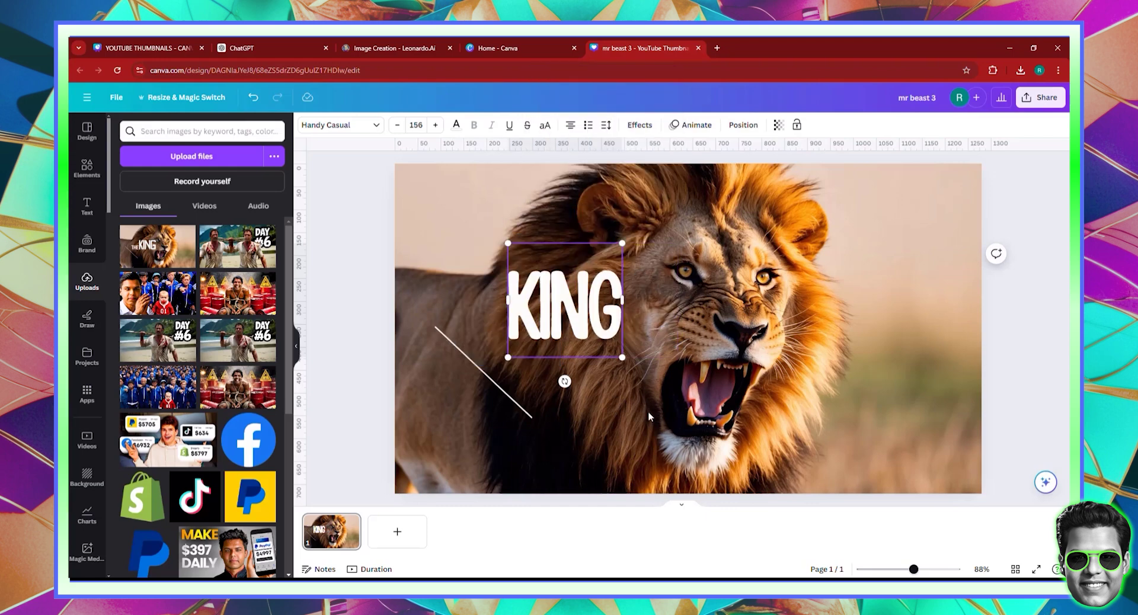
pyautogui.click(632, 362)
pyautogui.click(625, 361)
pyautogui.moveTo(622, 357); pyautogui.dragTo(597, 340)
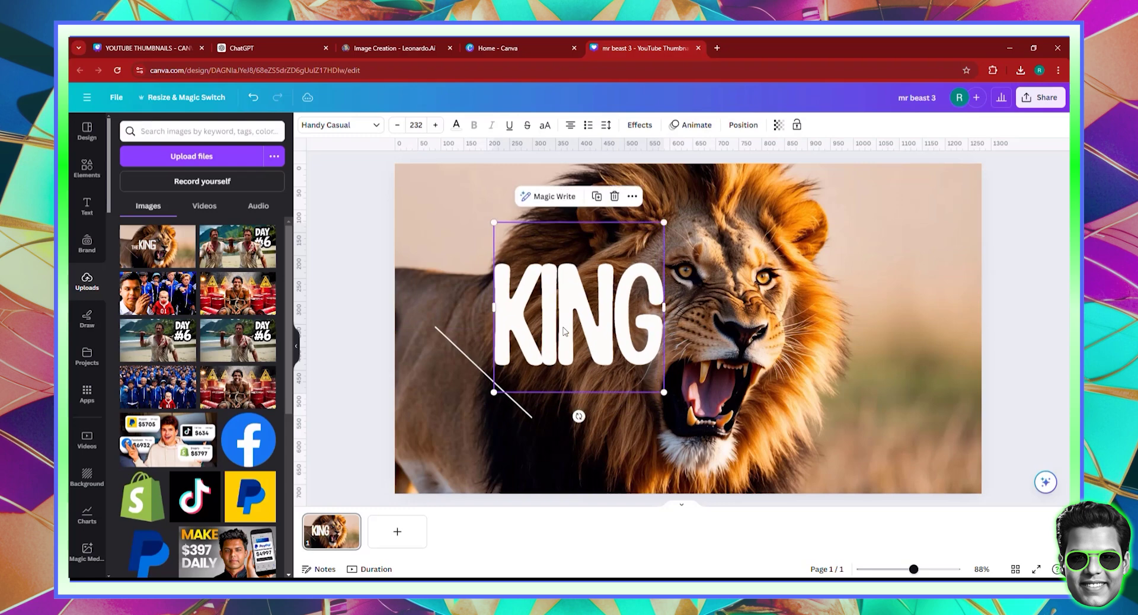
# Give the KING text a stronger Lift effect.
pyautogui.click(251, 191)
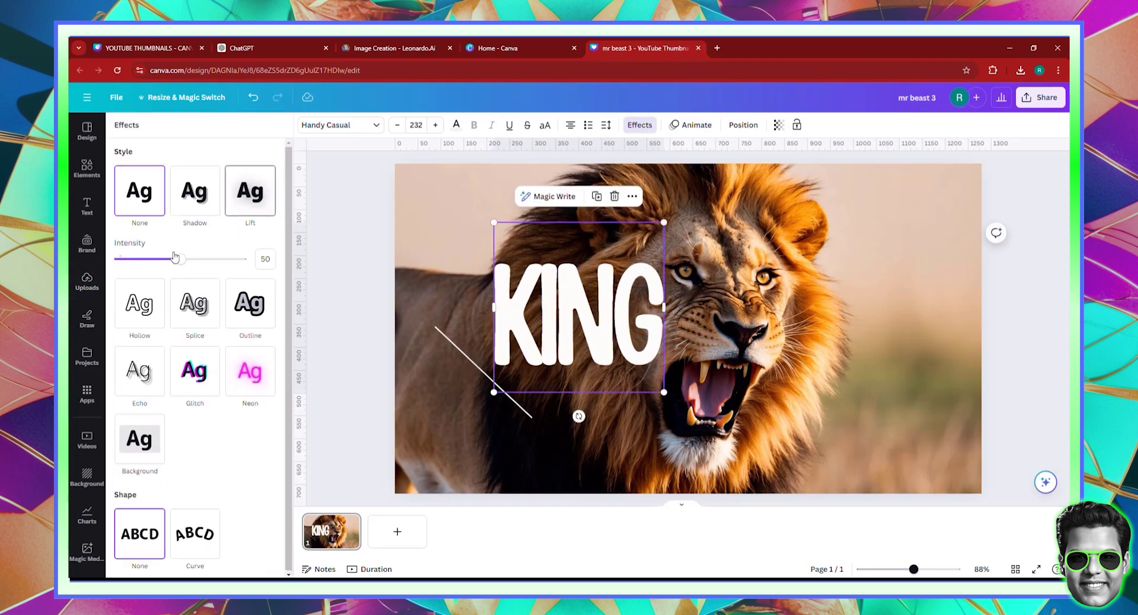
pyautogui.moveTo(181, 259); pyautogui.dragTo(380, 311)
pyautogui.click(355, 338)
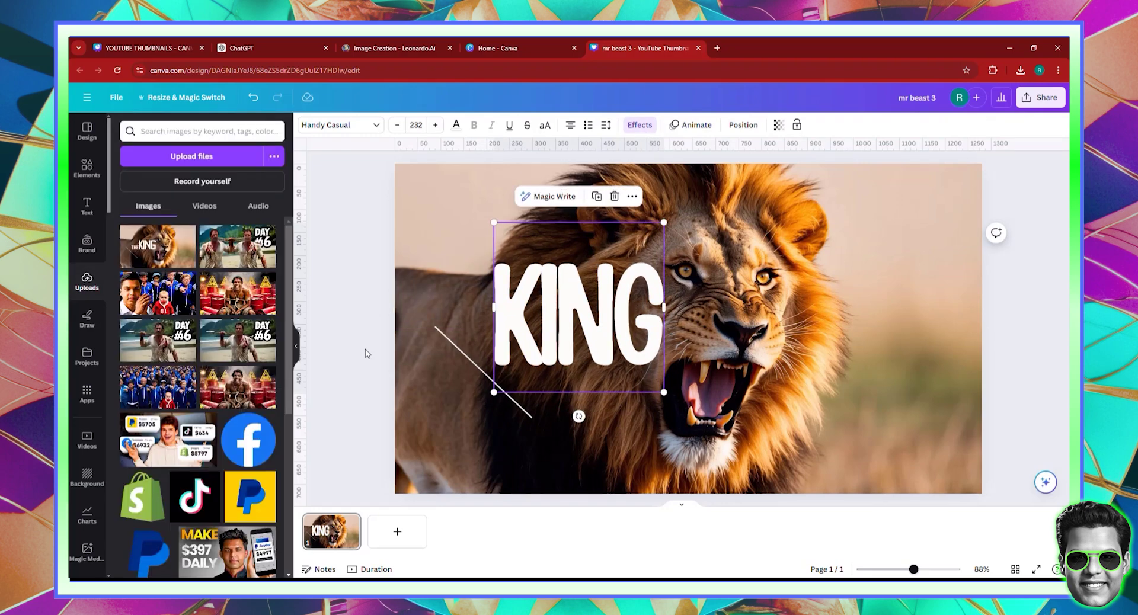
# Duplicate KING into a smaller 'THE' stacked above it, then return to Leonardo.Ai.
pyautogui.click(605, 237)
pyautogui.click(596, 196)
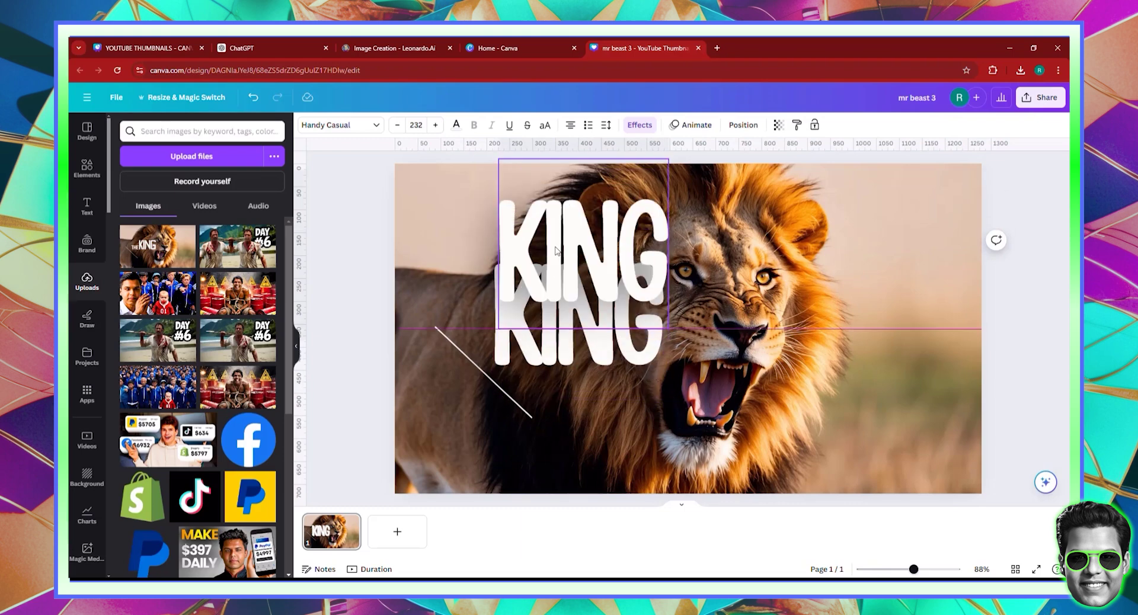
pyautogui.doubleClick(555, 250)
pyautogui.write('THE')
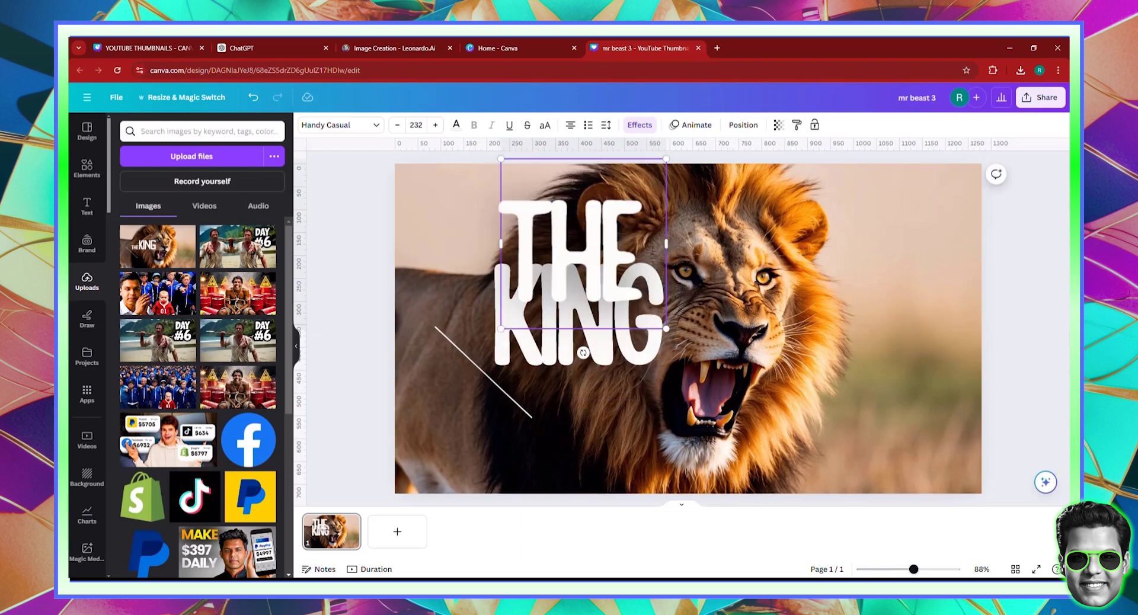
pyautogui.moveTo(666, 327); pyautogui.dragTo(589, 248)
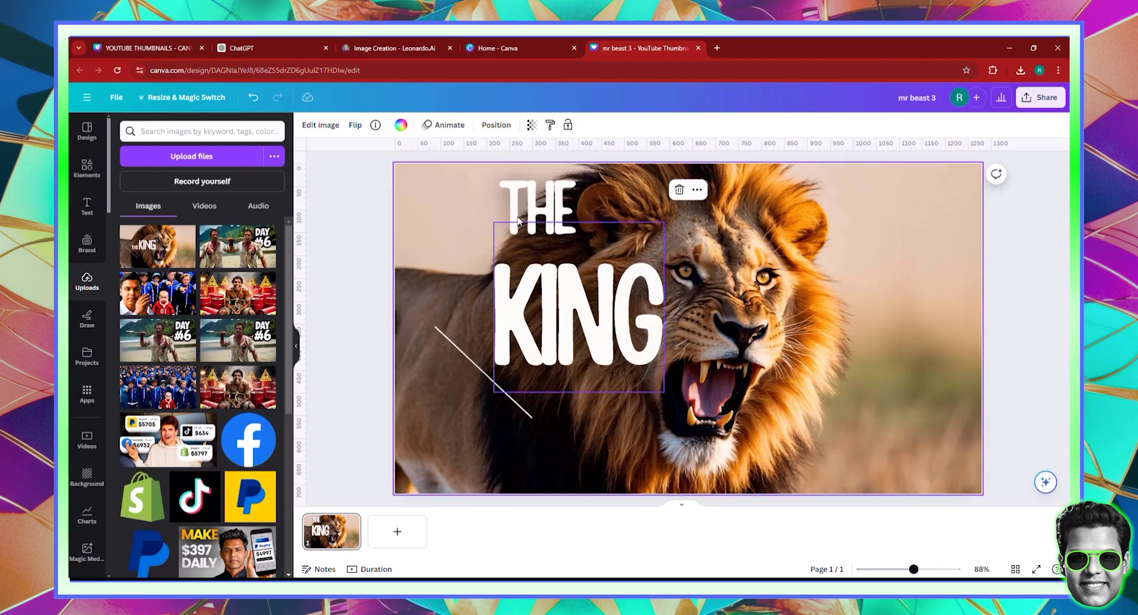
pyautogui.moveTo(519, 215); pyautogui.dragTo(509, 227)
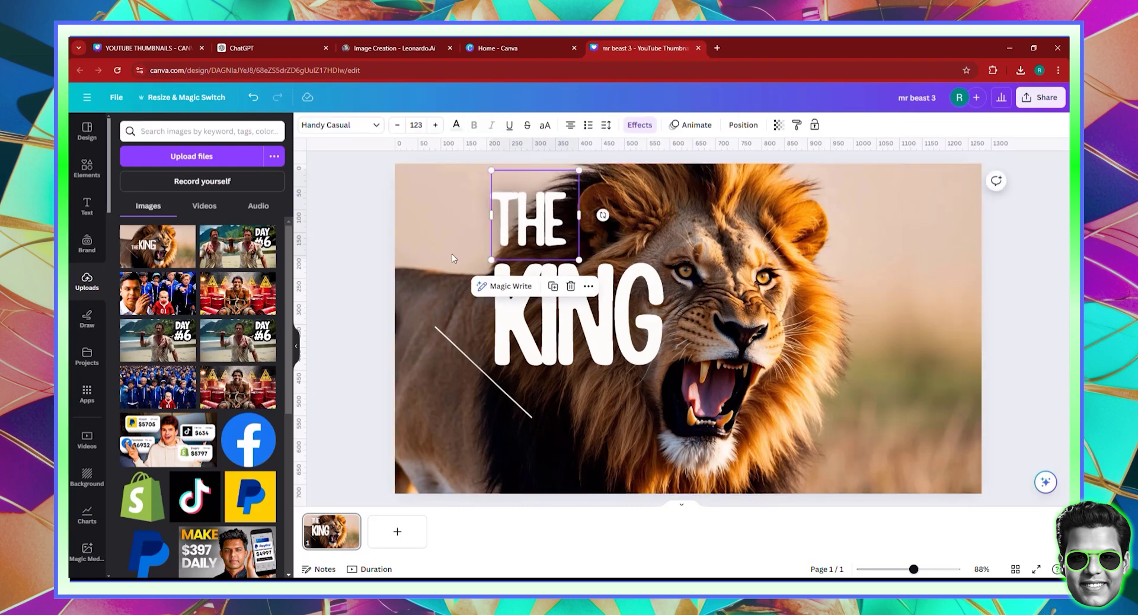
pyautogui.click(531, 279)
pyautogui.click(392, 48)
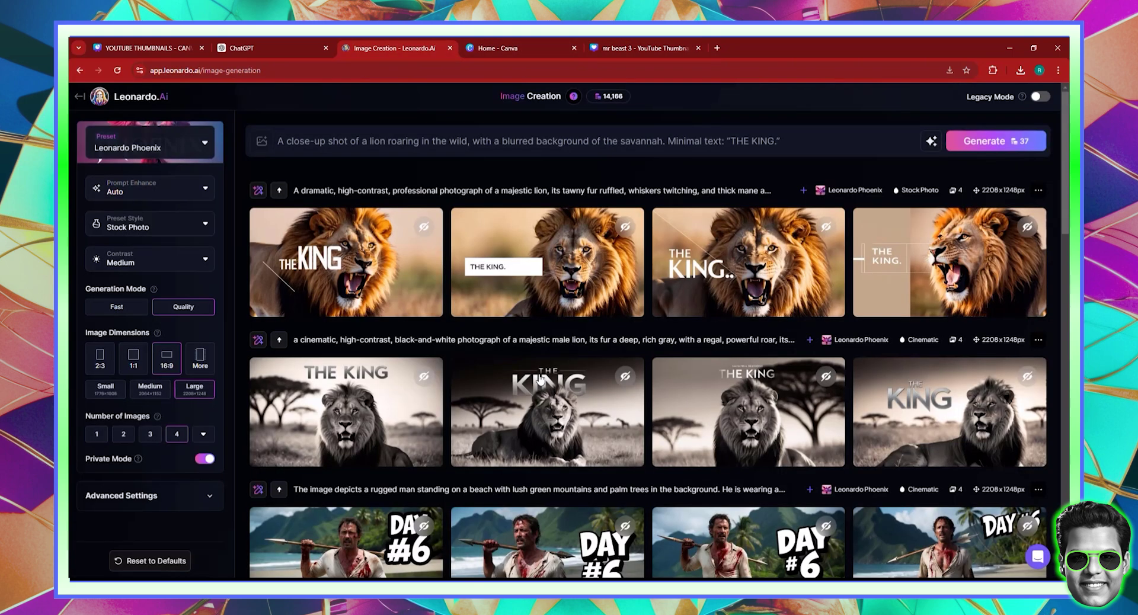
# Scroll down through the Leonardo.Ai lion generation gallery and back up.
pyautogui.moveTo(541, 379)
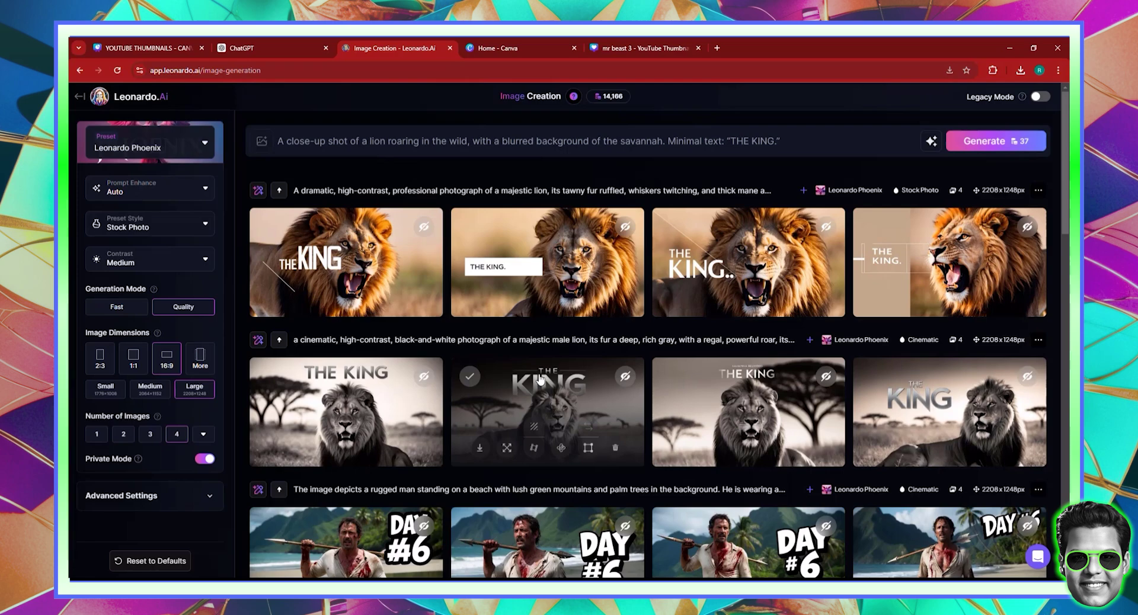
pyautogui.scroll(-15, 541, 379)
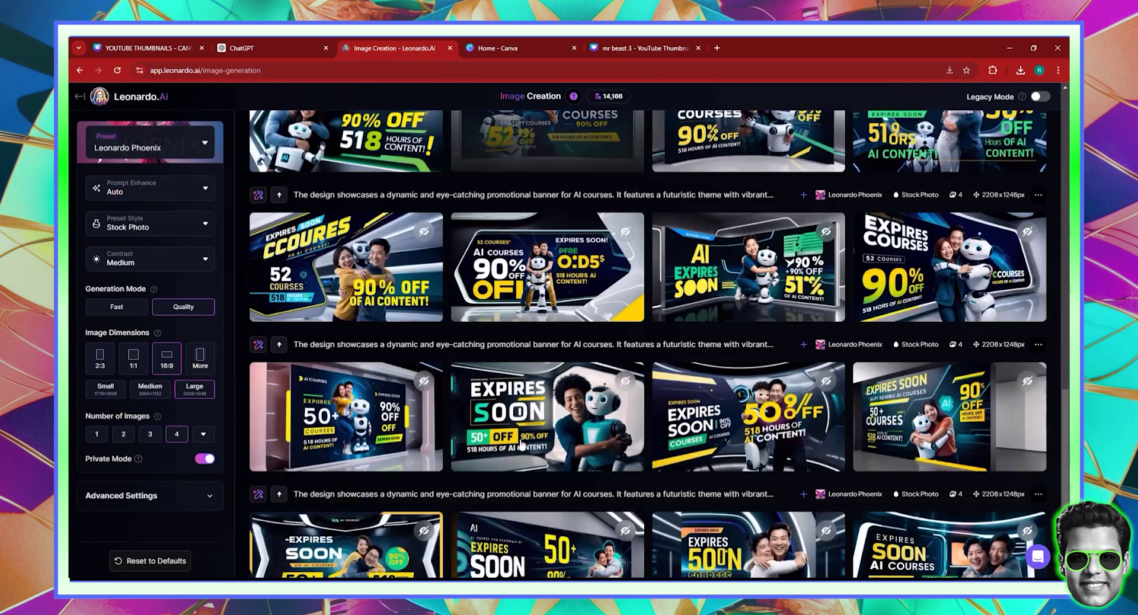
pyautogui.scroll(-2, 520, 445)
pyautogui.scroll(5, 631, 524)
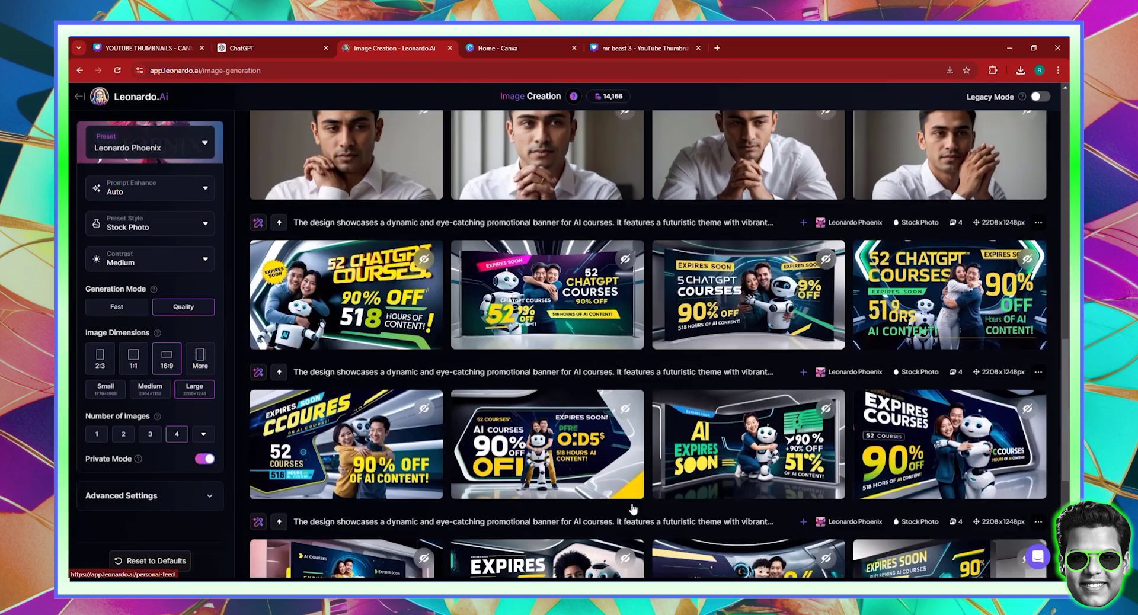
pyautogui.scroll(20, 617, 432)
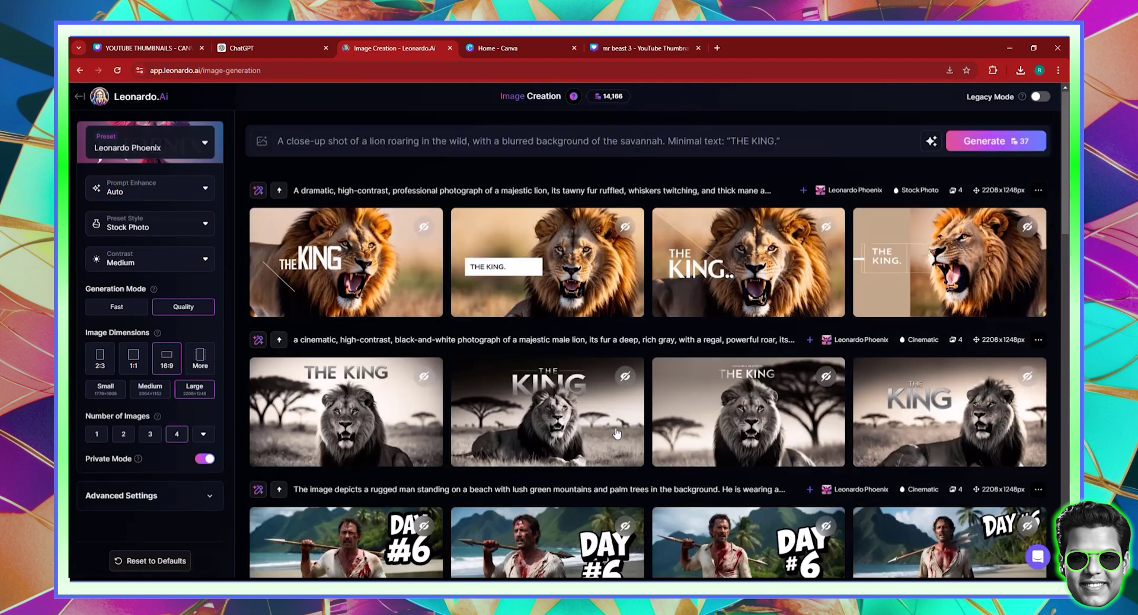
# Load Pinterest in a new browser tab using the 'pi' autocomplete.
pyautogui.click(714, 48)
pyautogui.write('pi')
pyautogui.press('Return')
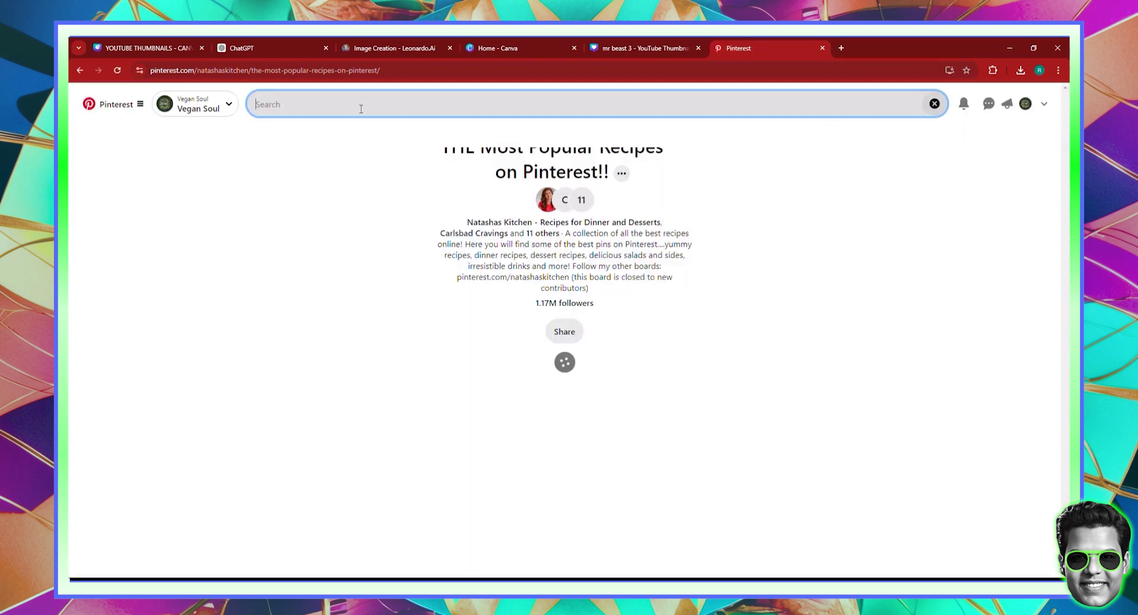
# Search Pinterest for the creator's username and open their diabetes-recipe profile.
pyautogui.click(361, 109)
pyautogui.write('sophia')
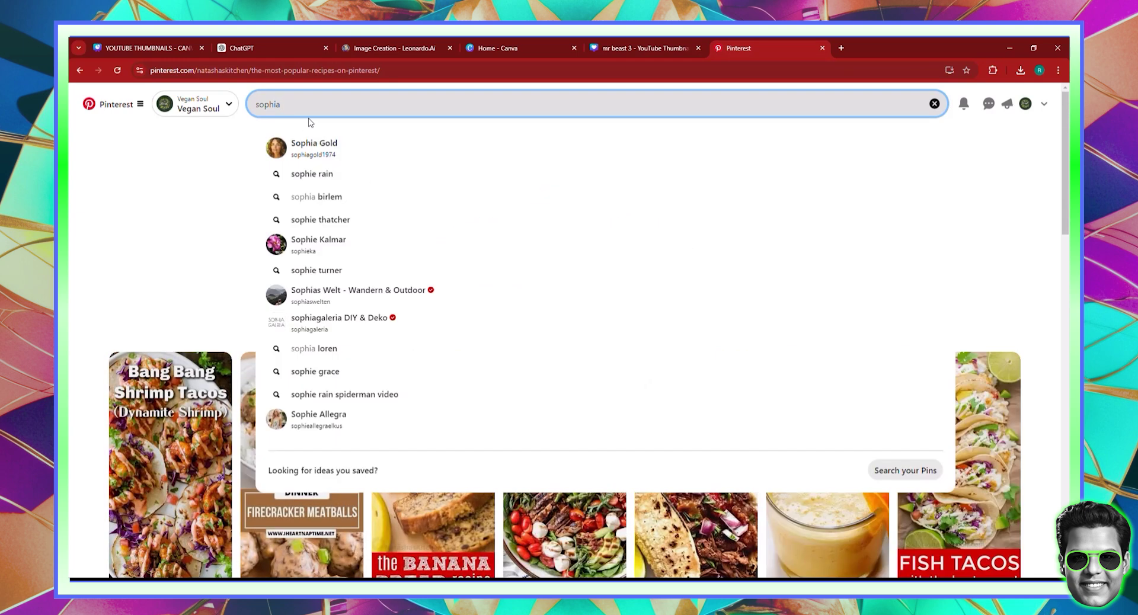
pyautogui.write('gold')
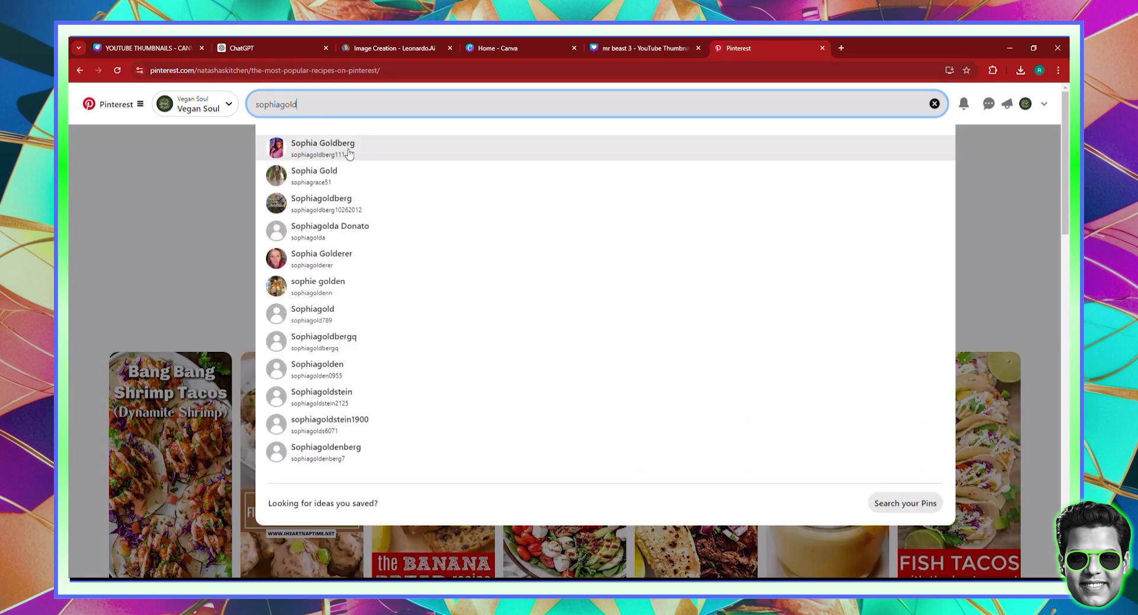
pyautogui.write('2+85')
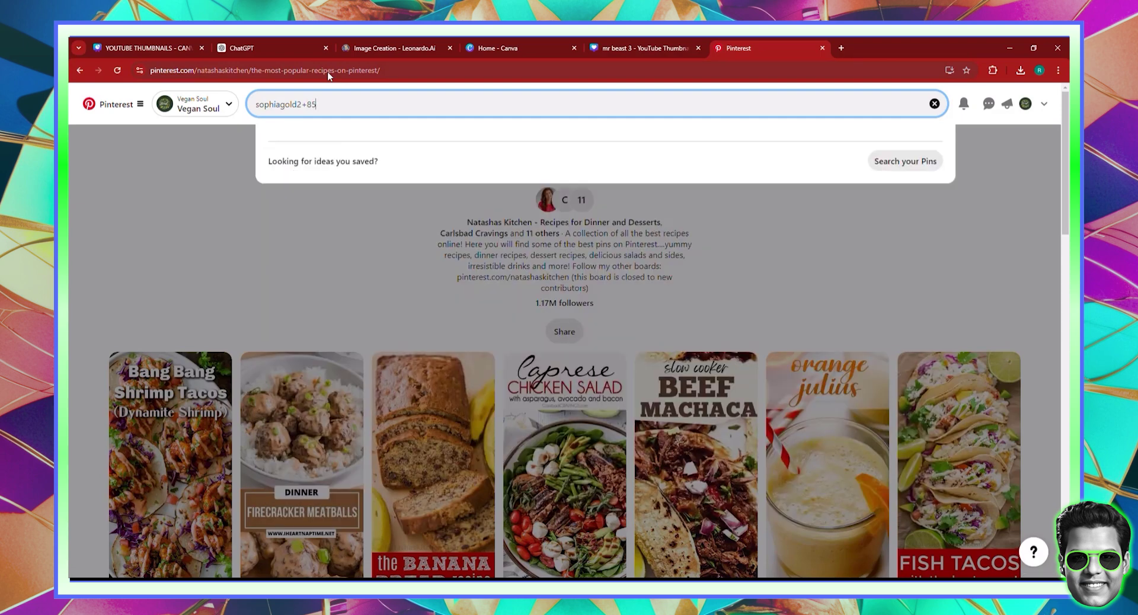
pyautogui.press('BackSpace')
pyautogui.press('BackSpace')
pyautogui.press('BackSpace')
pyautogui.press('BackSpace')
pyautogui.write('1974')
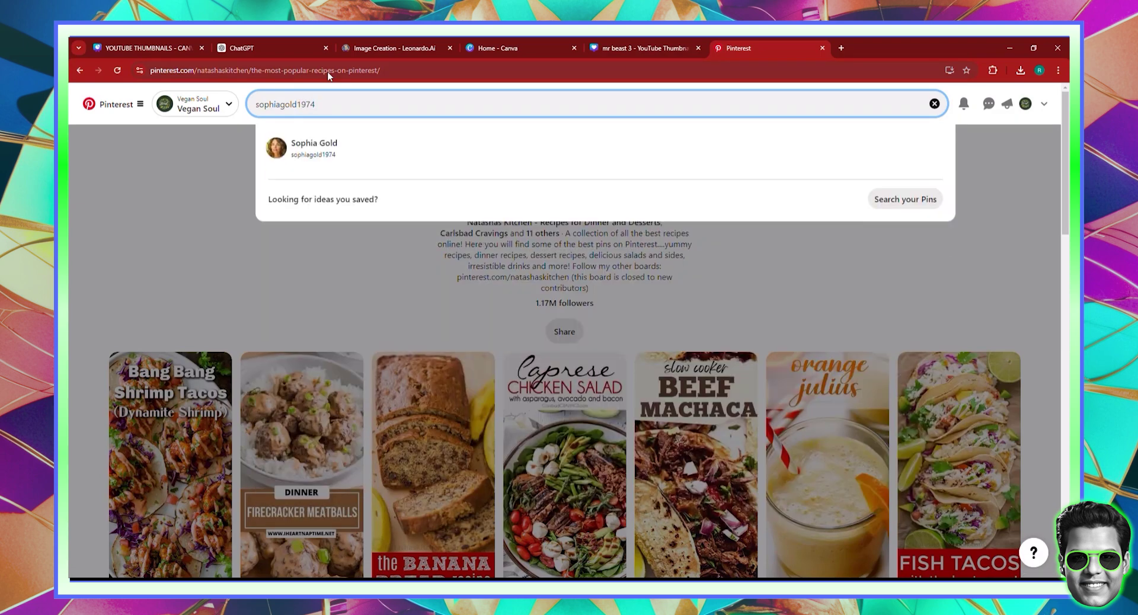
pyautogui.click(360, 151)
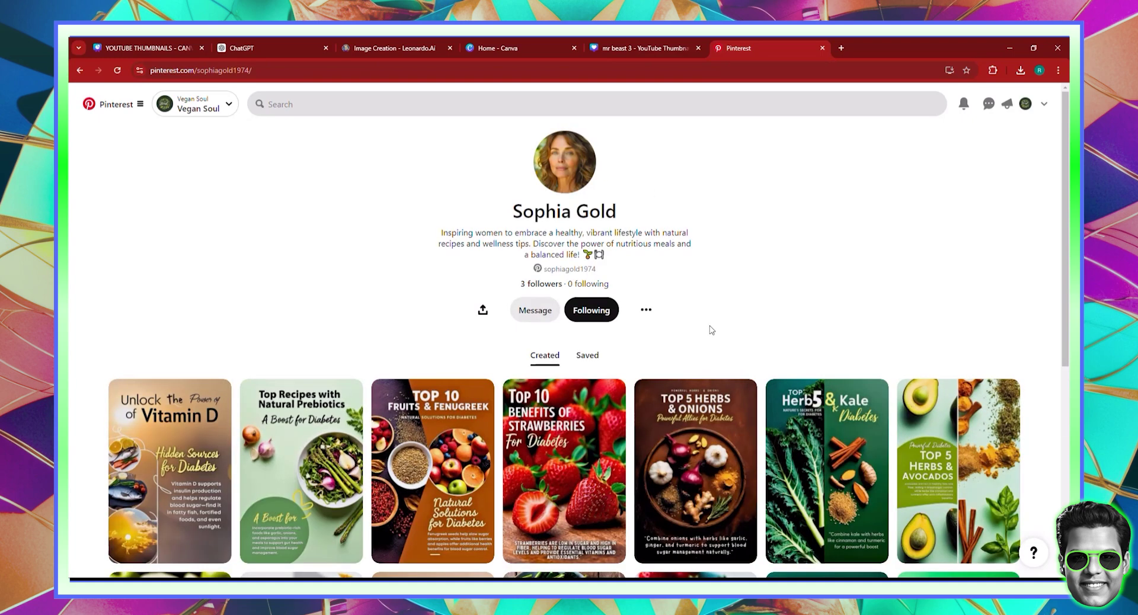
# View the Vitamin D pin from the creator's profile, then return to the profile.
pyautogui.scroll(-6, 712, 330)
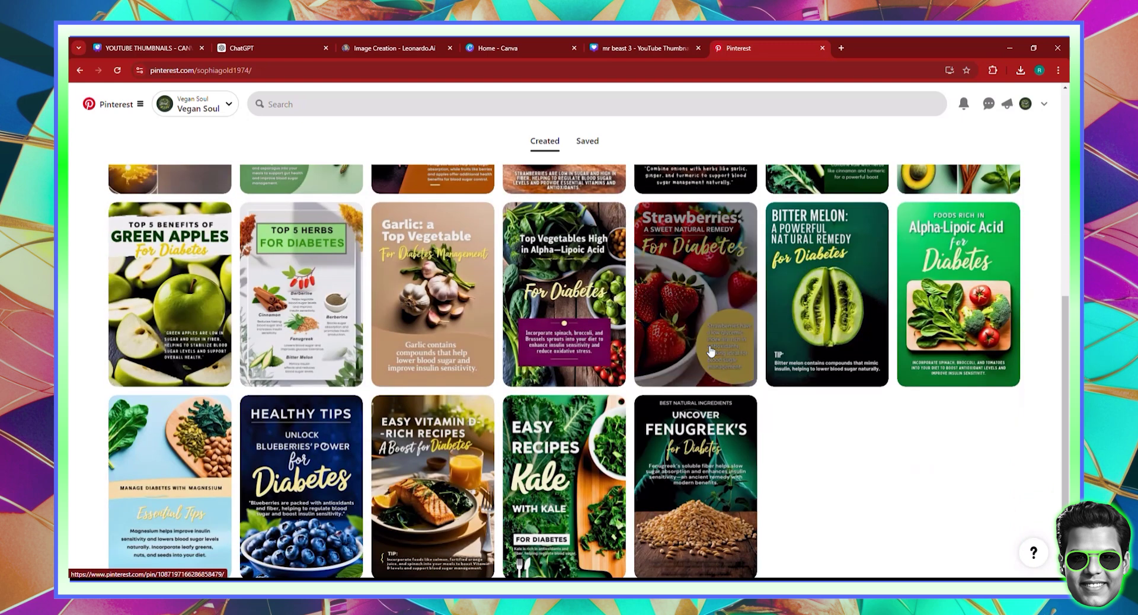
pyautogui.scroll(5, 764, 439)
pyautogui.scroll(1, 763, 439)
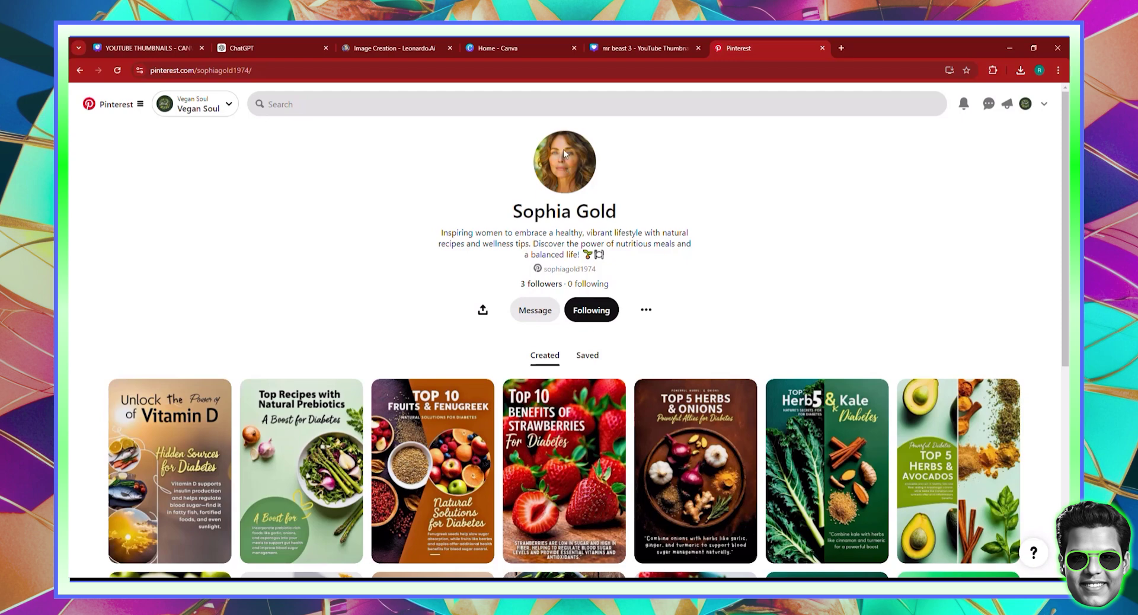
pyautogui.scroll(-2, 202, 391)
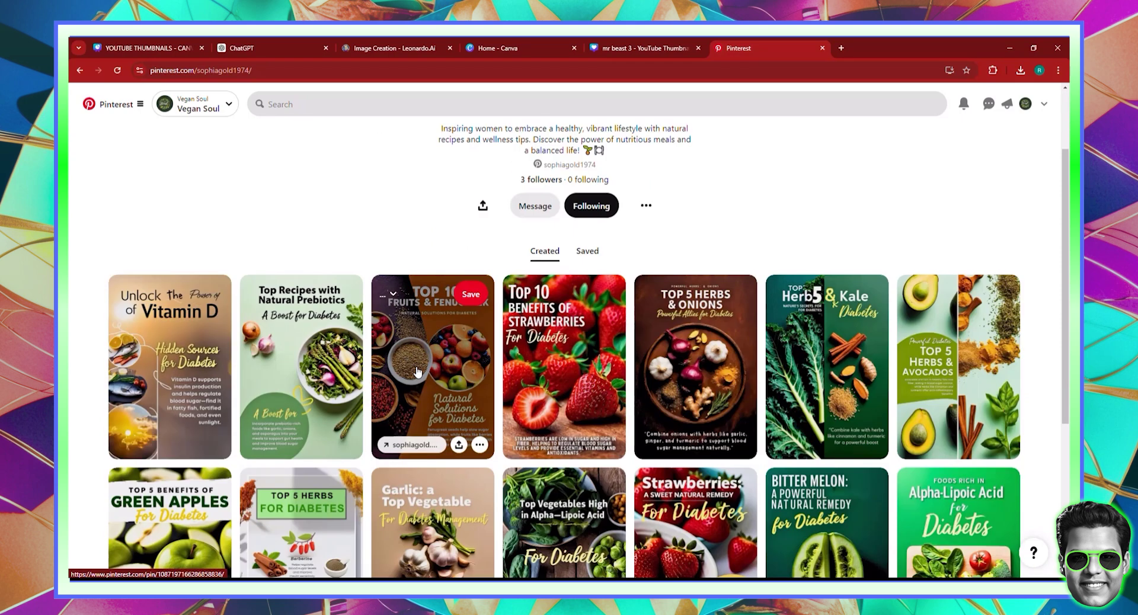
pyautogui.click(169, 375)
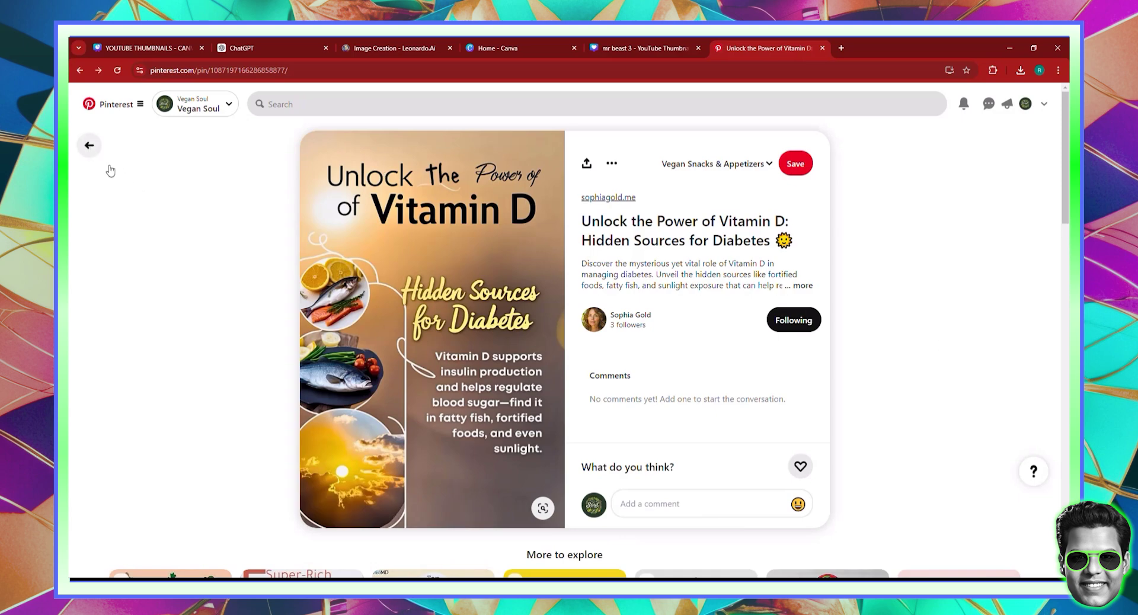
pyautogui.click(89, 145)
# View the Green Apples pin, then go back to the recipes board.
pyautogui.scroll(-6, 416, 284)
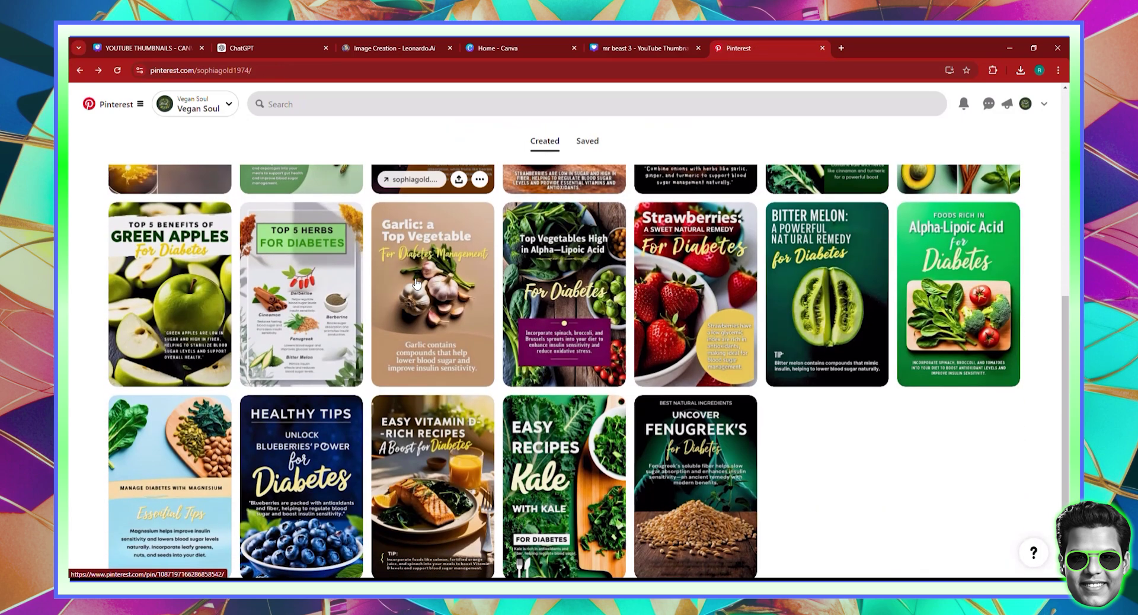
pyautogui.click(153, 278)
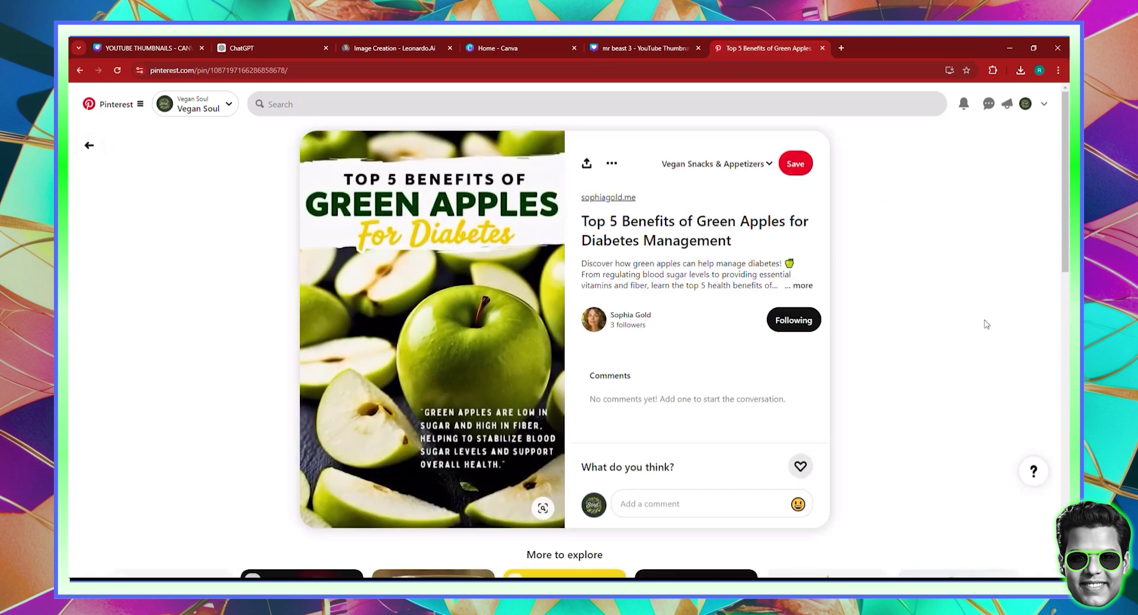
pyautogui.click(89, 145)
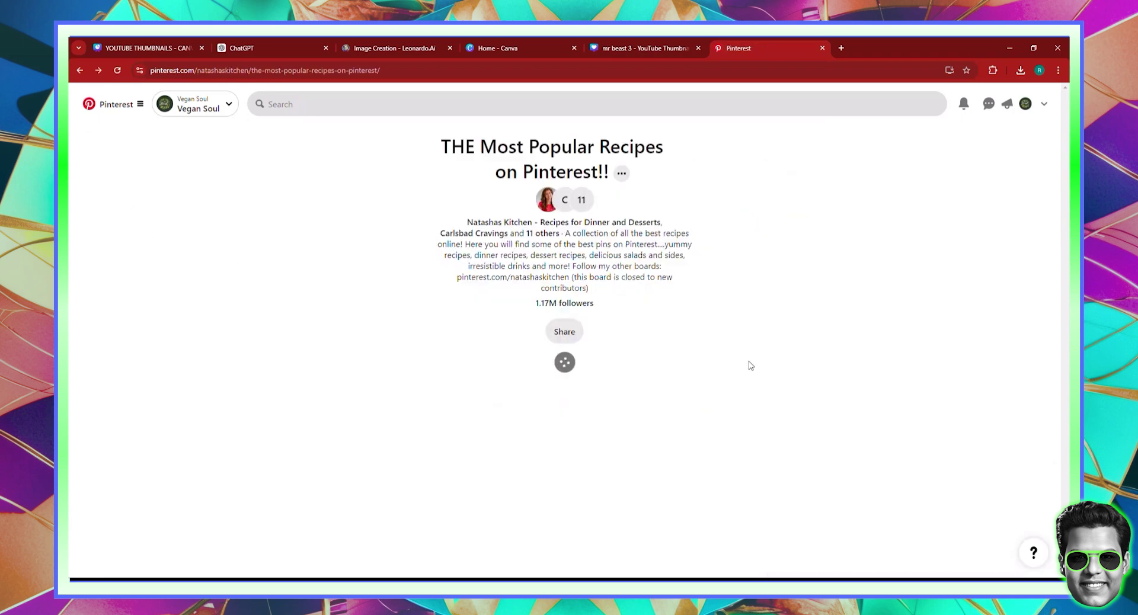
# Close the Pinterest tab to return to Leonardo.Ai's lion generations.
pyautogui.click(822, 48)
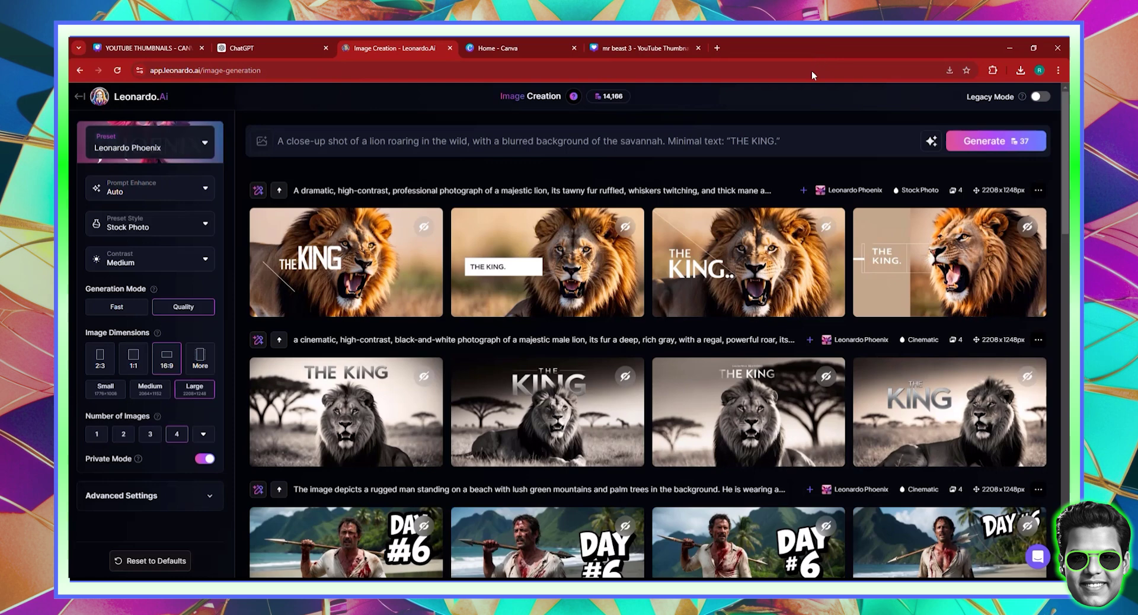
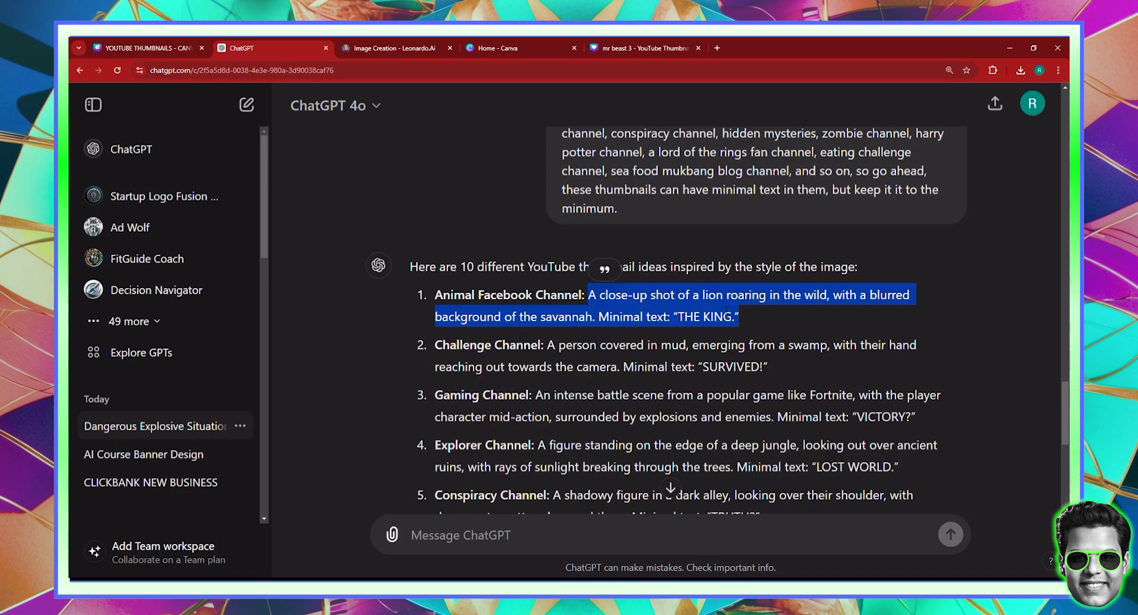
# Bring up the copy menu on ChatGPT's roaring-lion thumbnail idea description.
pyautogui.rightClick(714, 307)
# Copy the lion idea and paste it over the existing Leonardo.Ai prompt.
pyautogui.click(738, 312)
pyautogui.click(408, 41)
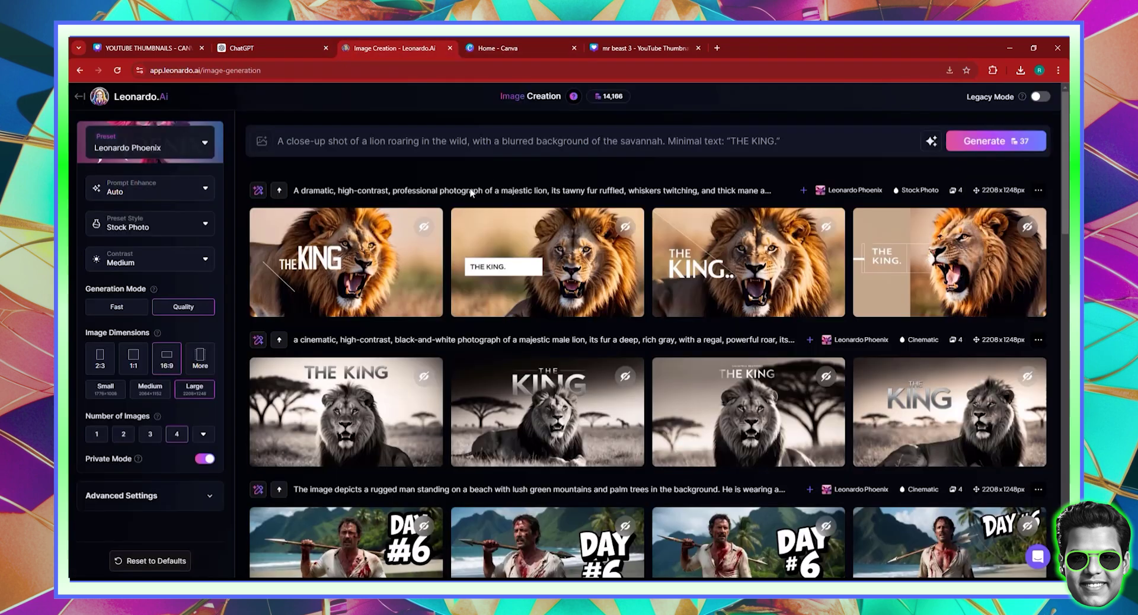
pyautogui.tripleClick(483, 141)
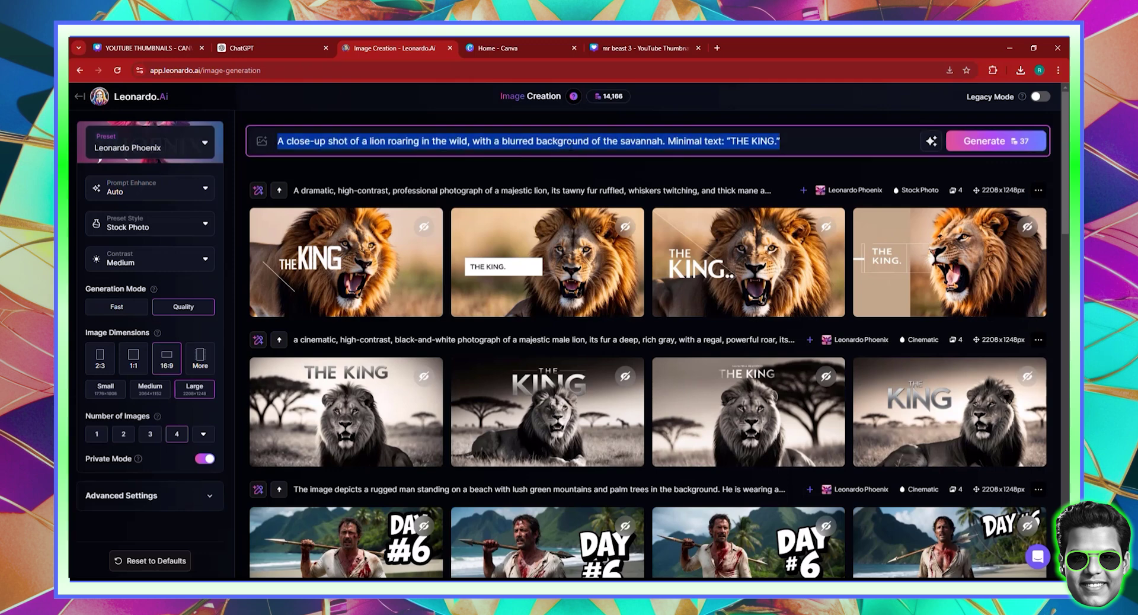
pyautogui.hotkey('ctrl', 'v')
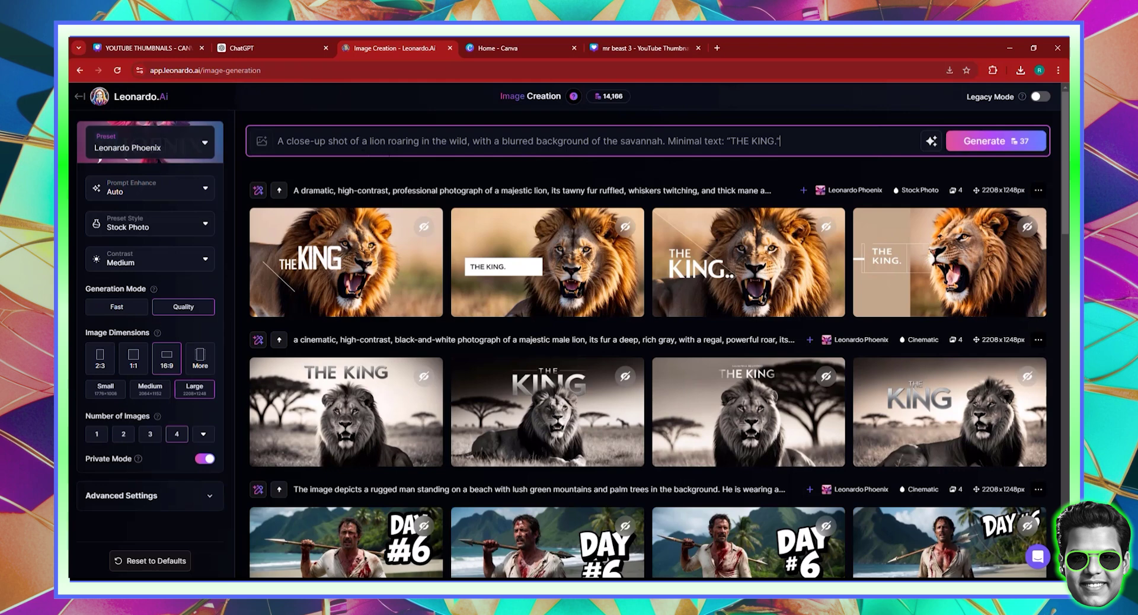
# Change 'roaring' to 'fighting a tiger' and make the text read 'THE KING vs THE EMEPEROR'.
pyautogui.doubleClick(417, 142)
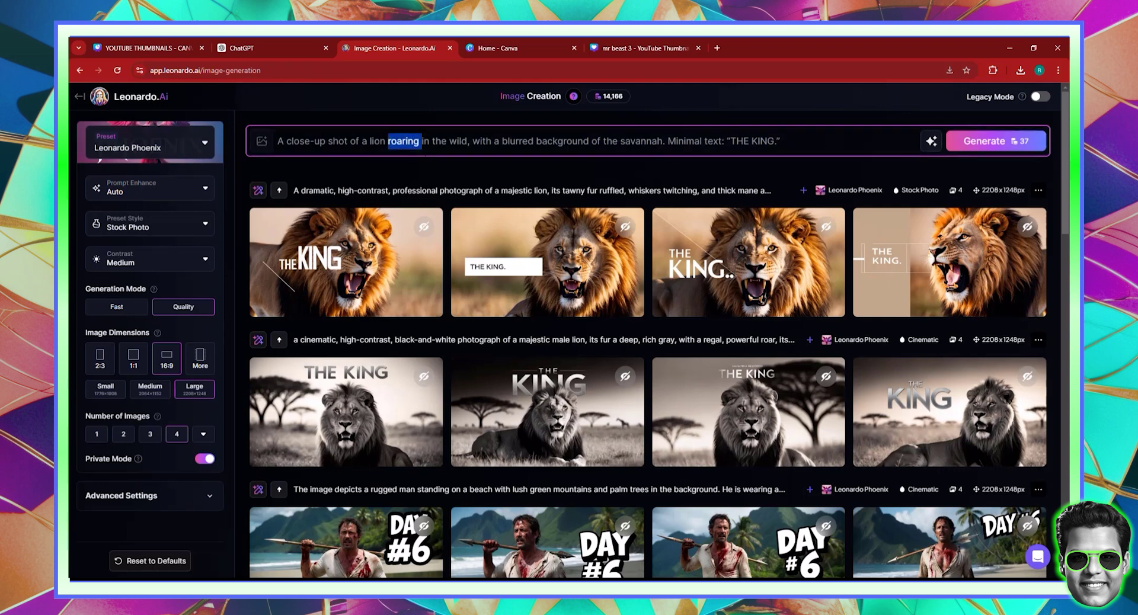
pyautogui.write('fighting a tige')
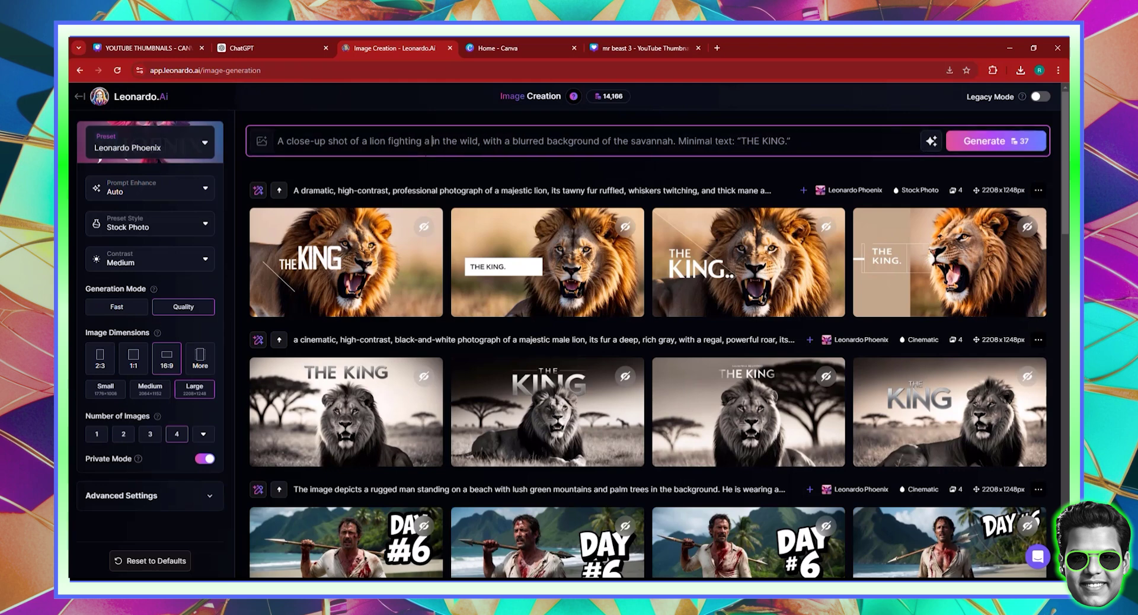
pyautogui.write('r')
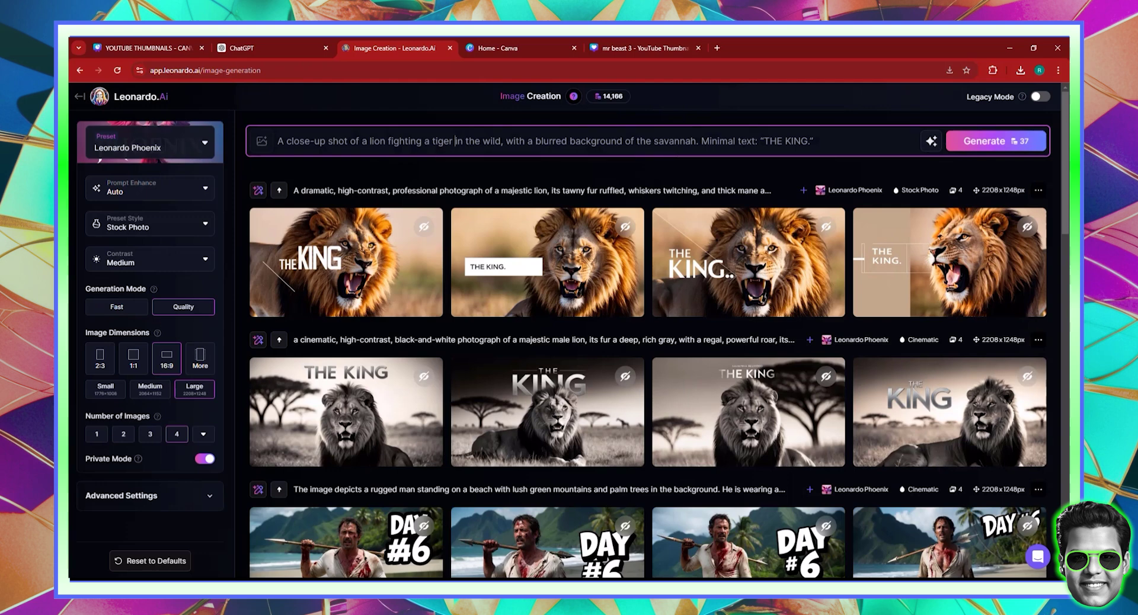
pyautogui.doubleClick(719, 141)
pyautogui.write('add ')
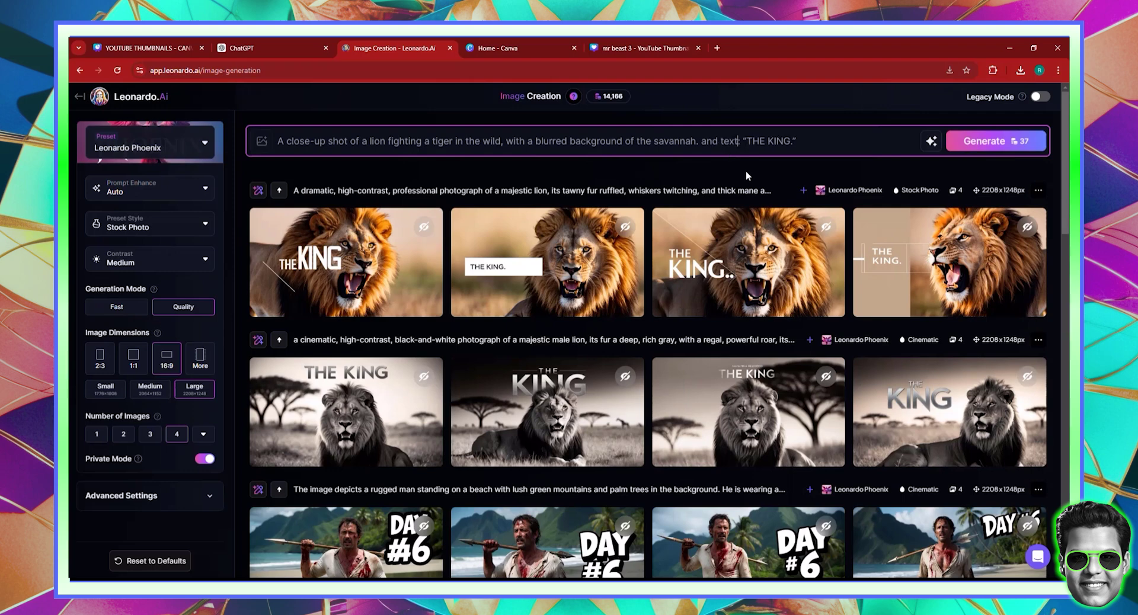
pyautogui.write(' that says  ')
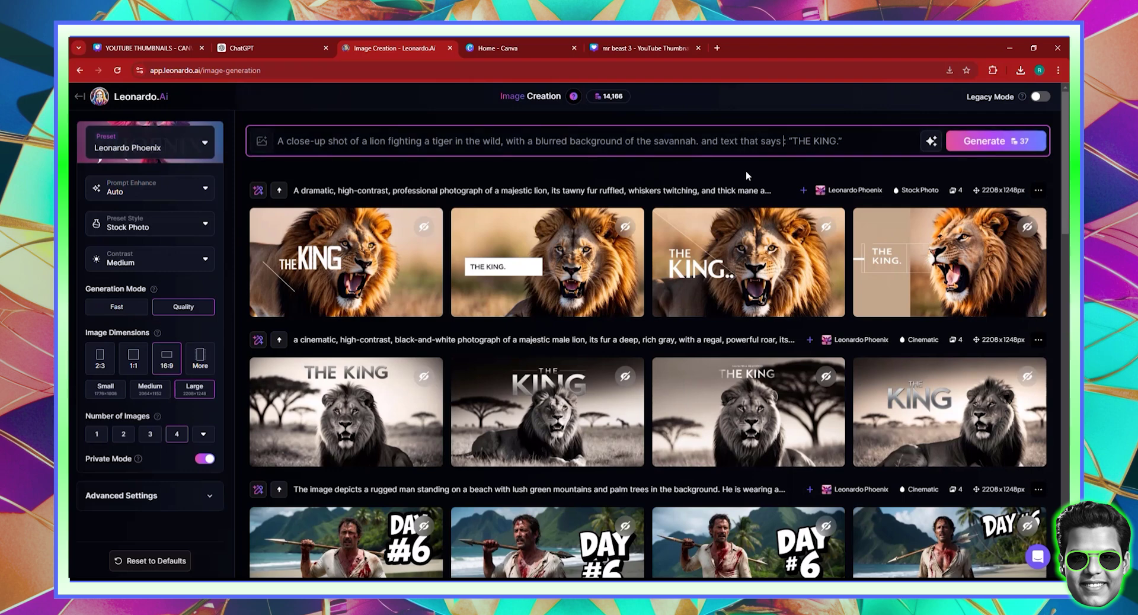
pyautogui.write(':')
pyautogui.doubleClick(825, 140)
pyautogui.press('BackSpace')
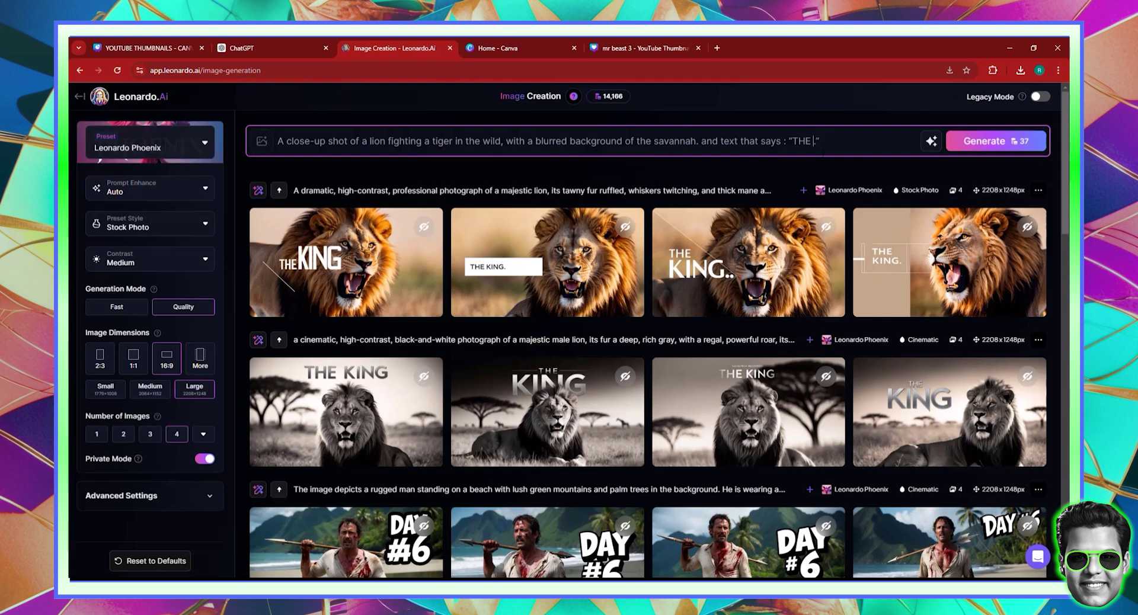
pyautogui.write('KING vs THE EMEPEROR')
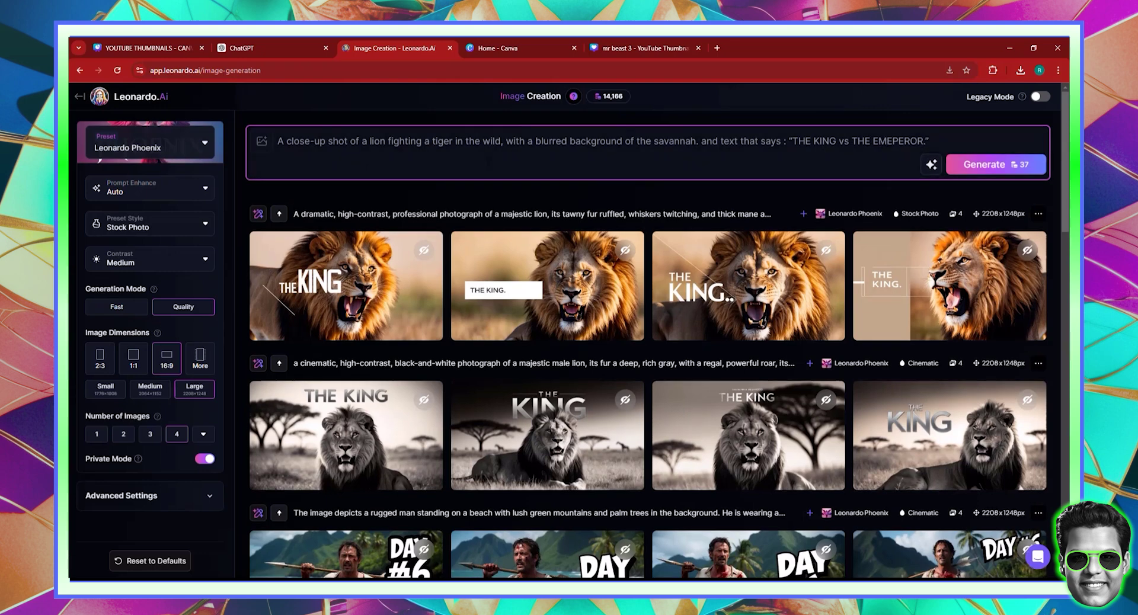
# Generate four lion-versus-tiger images with the Creative preset style.
pyautogui.click(149, 231)
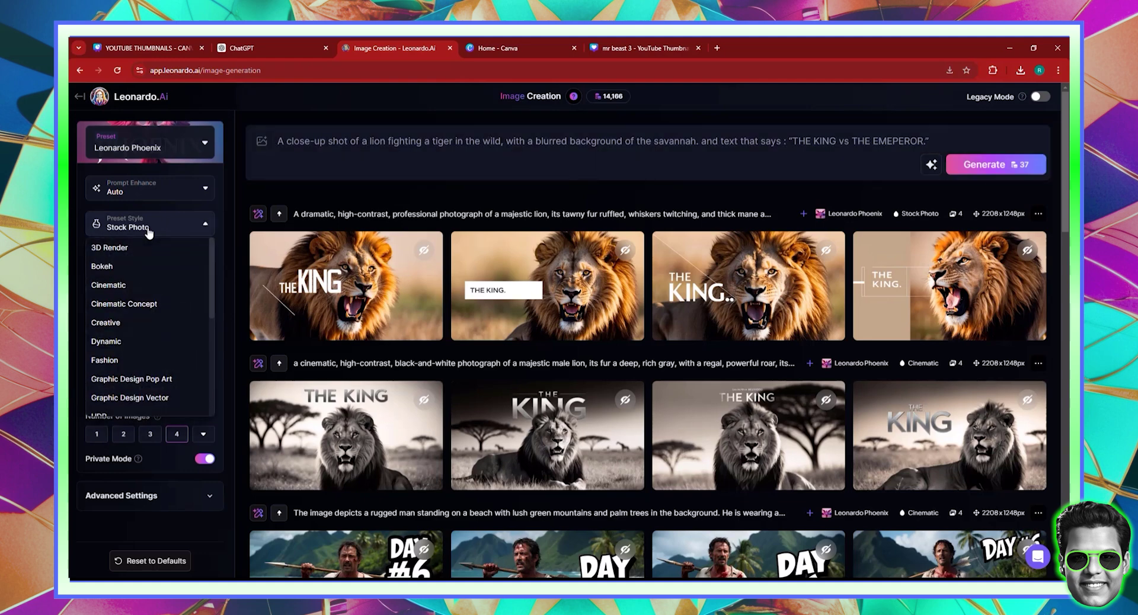
pyautogui.click(121, 327)
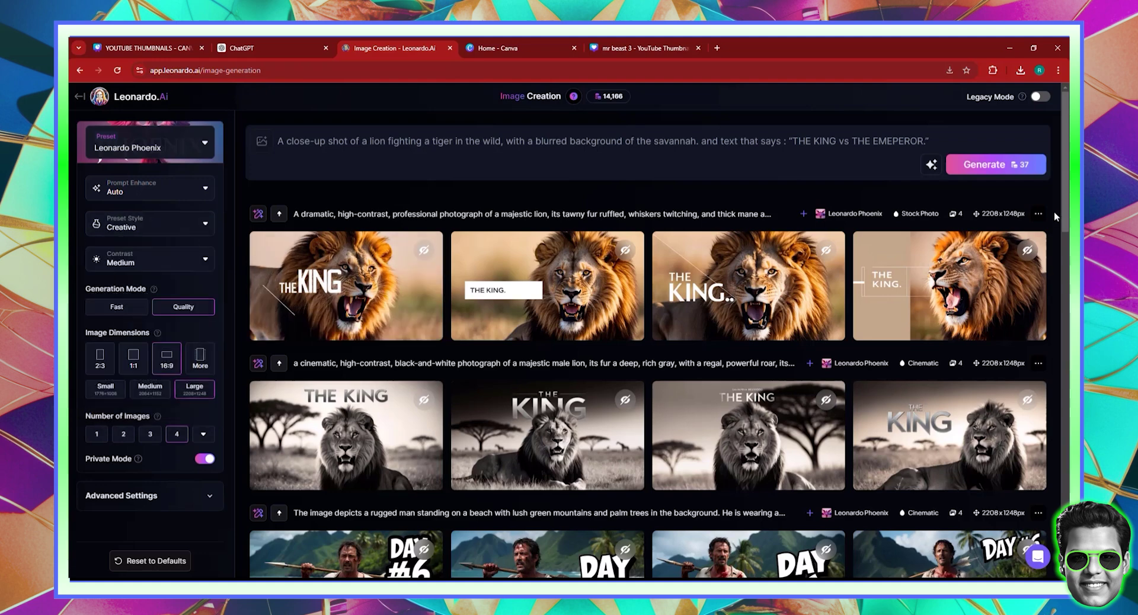
pyautogui.click(999, 164)
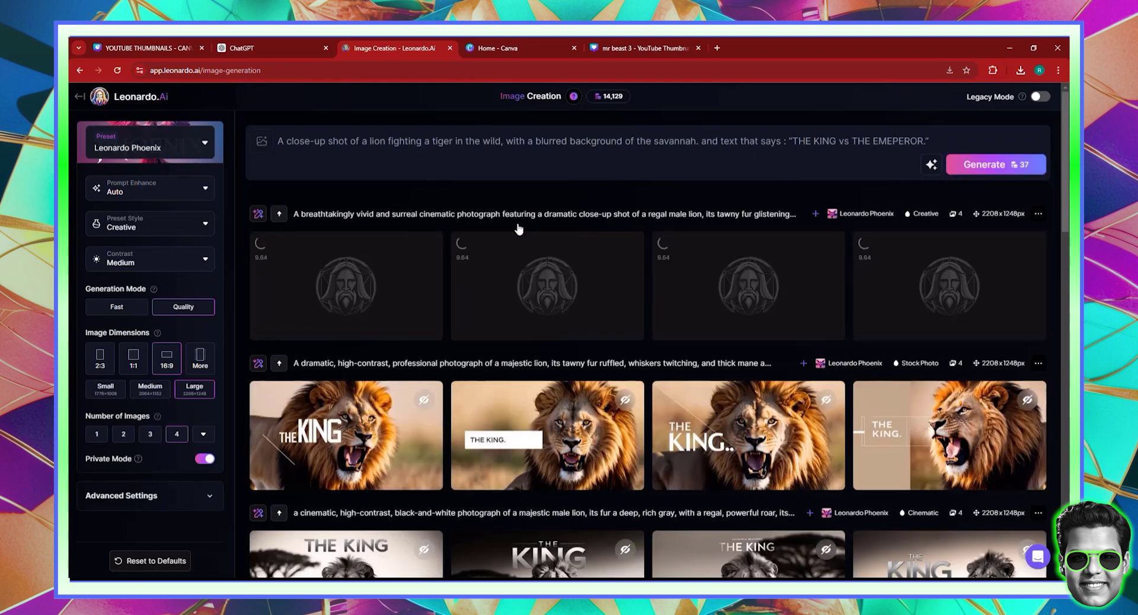
pyautogui.click(318, 45)
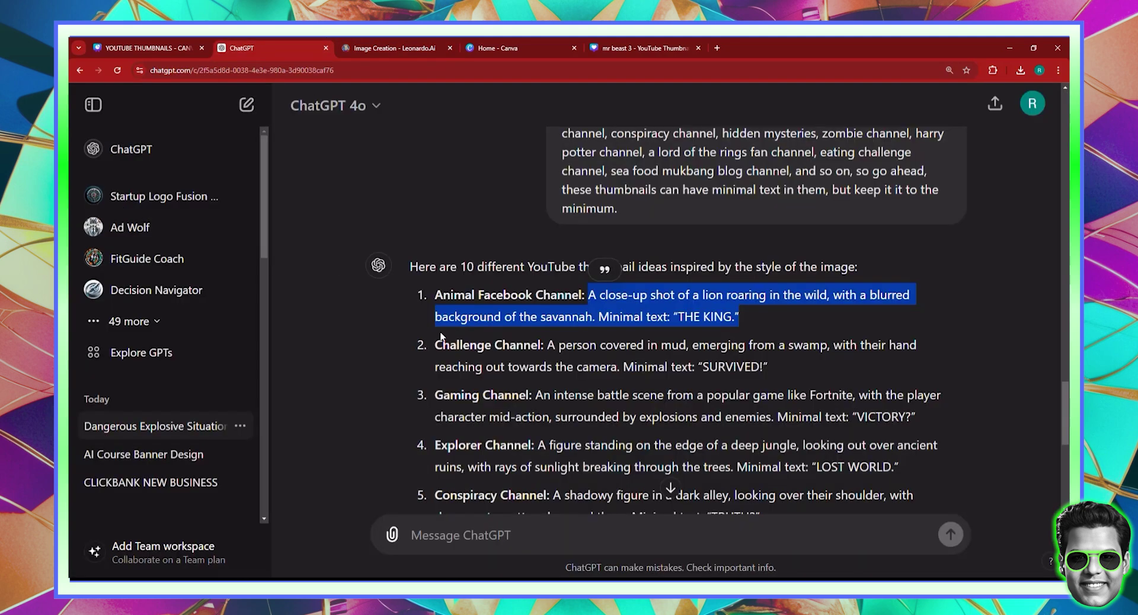
# Copy the mud-covered swamp survivor idea's description from ChatGPT.
pyautogui.moveTo(547, 345); pyautogui.dragTo(776, 372)
pyautogui.rightClick(781, 379)
pyautogui.click(782, 377)
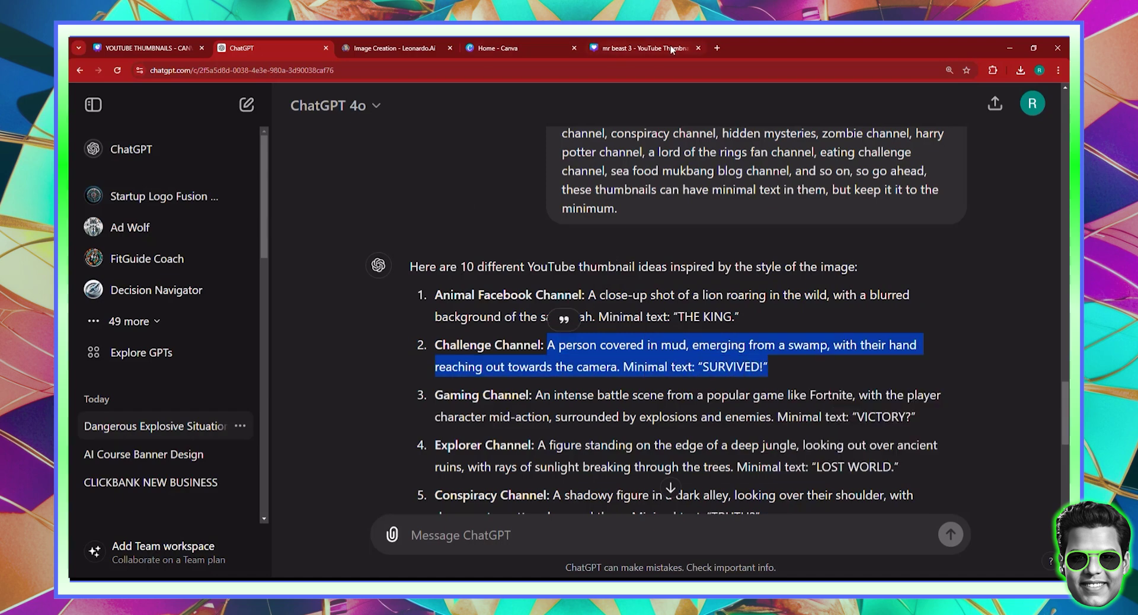
# Return to Leonardo.Ai and select the whole current prompt.
pyautogui.click(633, 46)
pyautogui.click(522, 48)
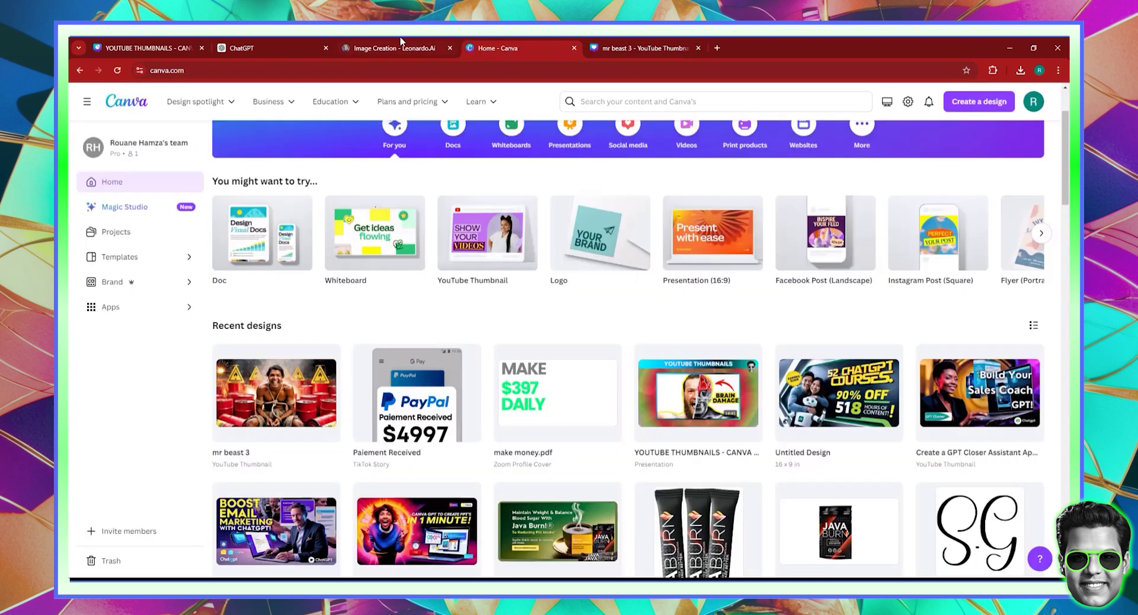
pyautogui.click(402, 48)
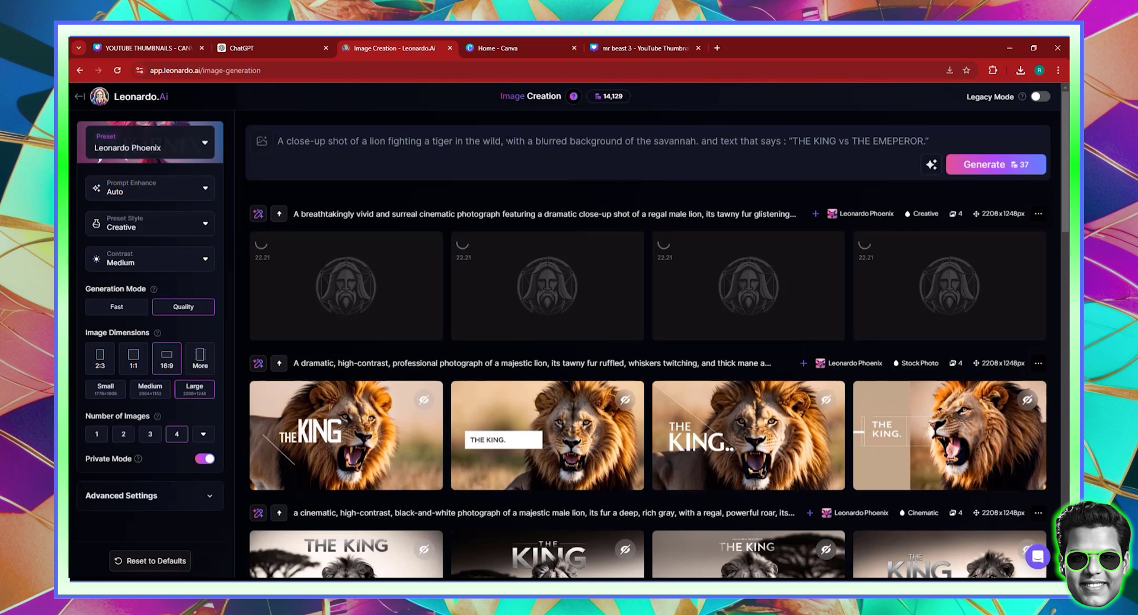
pyautogui.click(506, 140)
pyautogui.hotkey('ctrl', 'a')
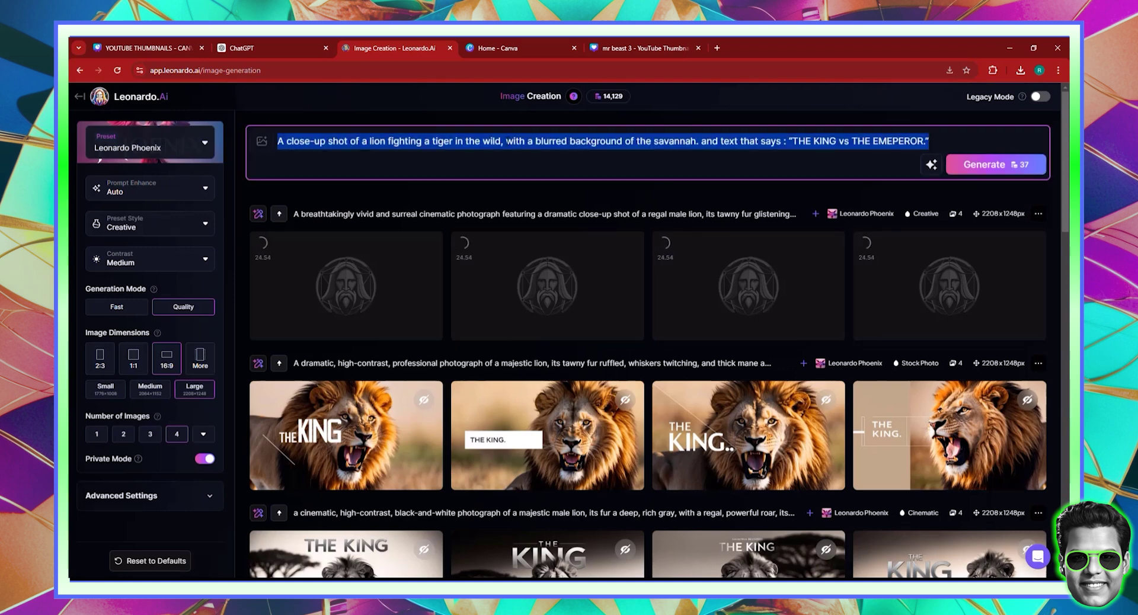
# Paste the mud survivor prompt, set two images and the Cinematic preset style.
pyautogui.hotkey('ctrl', 'v')
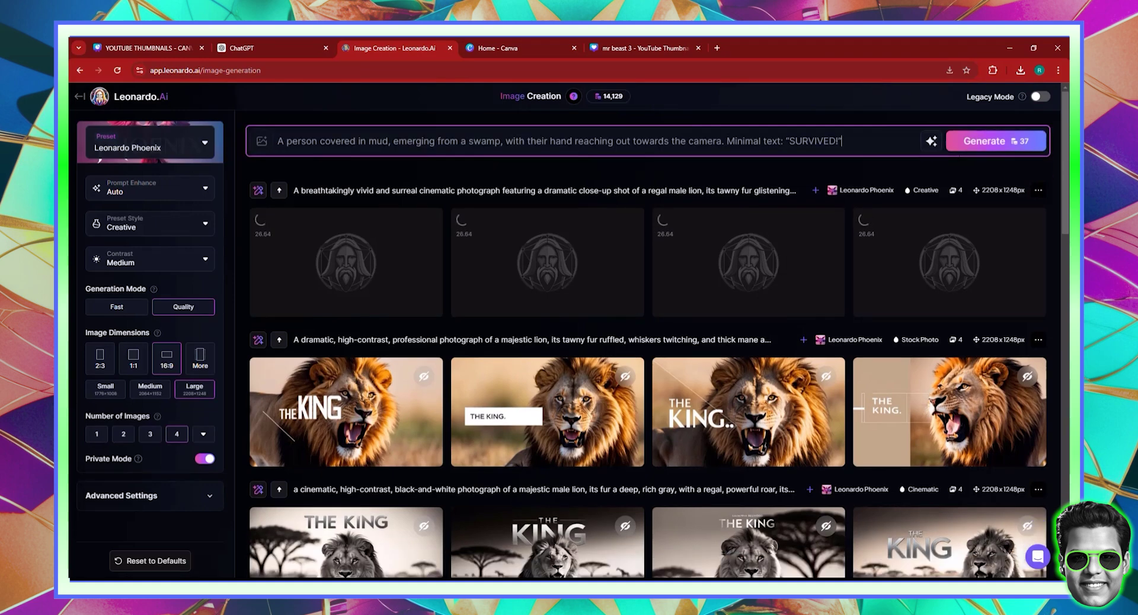
pyautogui.click(124, 437)
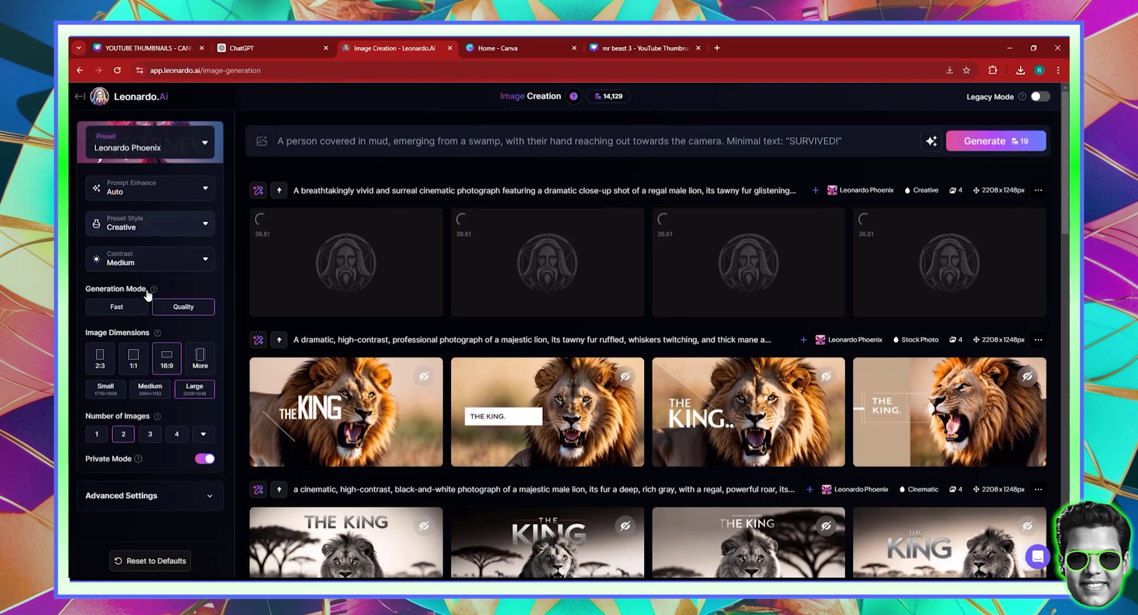
pyautogui.click(156, 224)
pyautogui.click(115, 285)
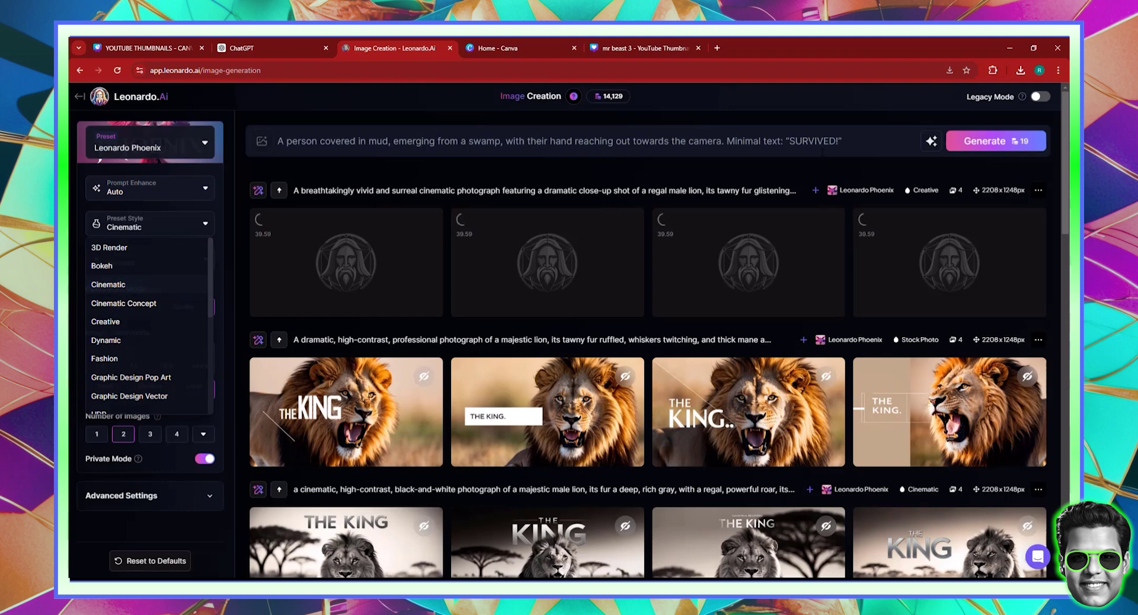
pyautogui.press('Escape')
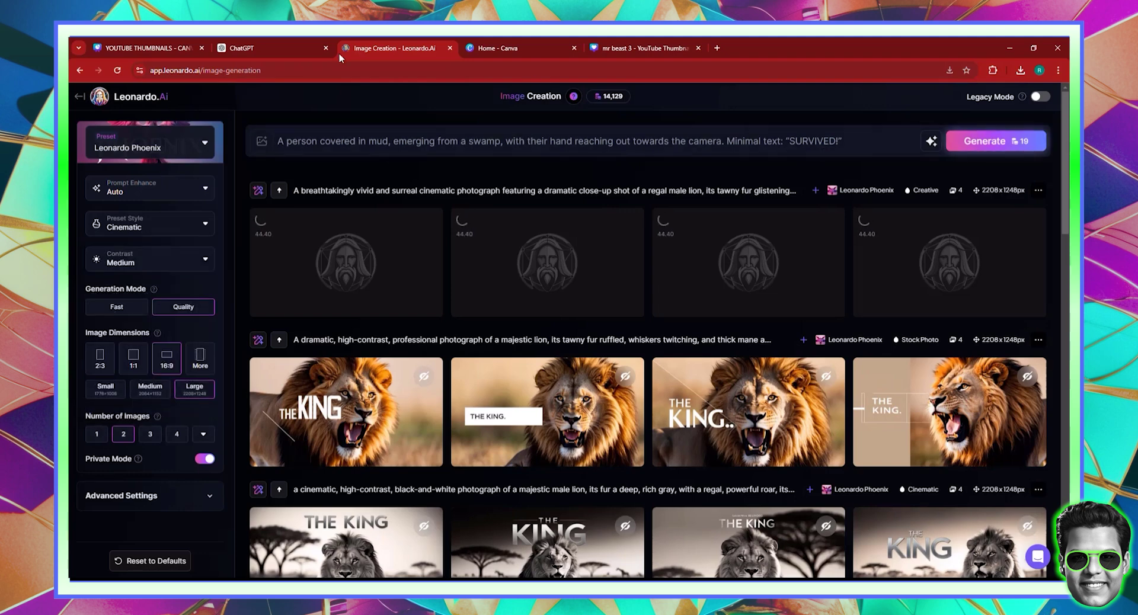
pyautogui.click(269, 47)
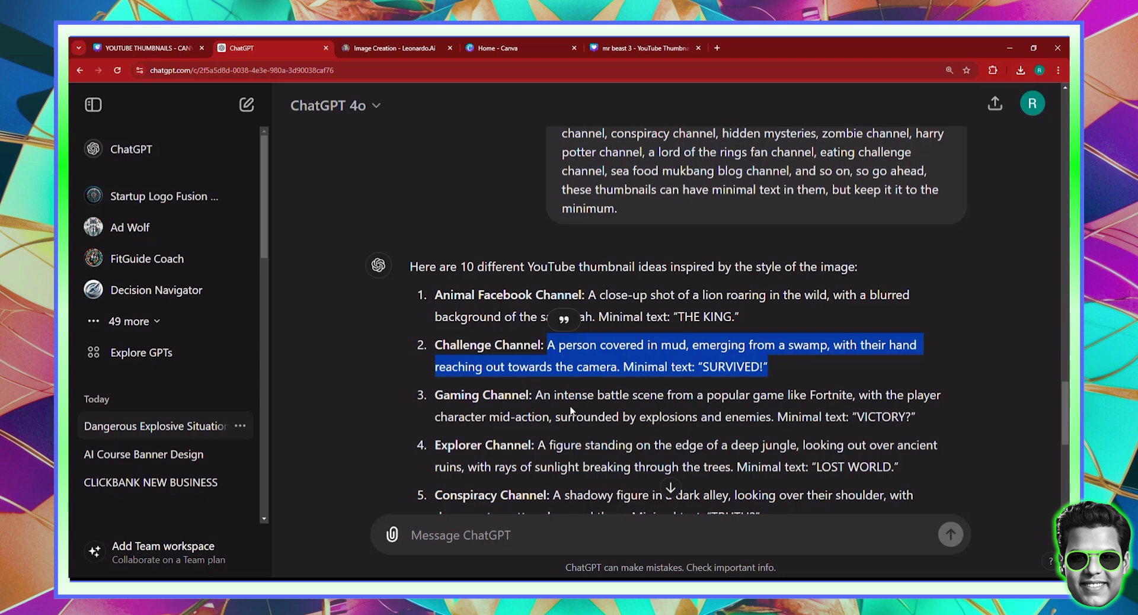
# Copy the Gaming Channel battle-scene description and return to Leonardo.Ai.
pyautogui.moveTo(536, 395); pyautogui.dragTo(904, 418)
pyautogui.rightClick(904, 418)
pyautogui.click(830, 428)
pyautogui.click(403, 48)
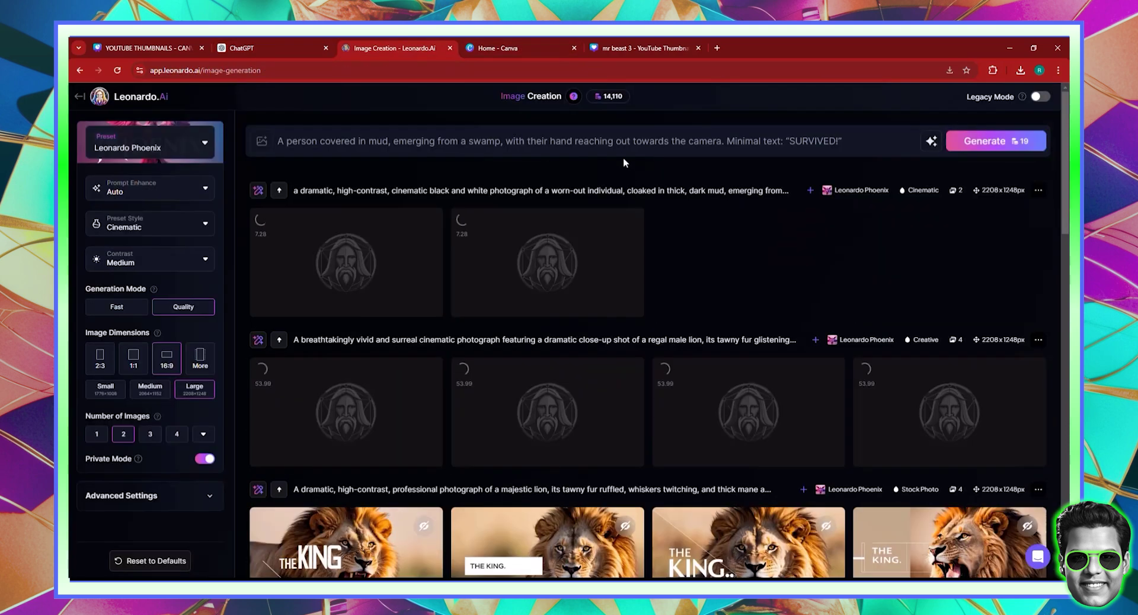
# Replace the mud prompt with the pasted Fortnite battle-scene 'VICTORY?' description.
pyautogui.click(621, 139)
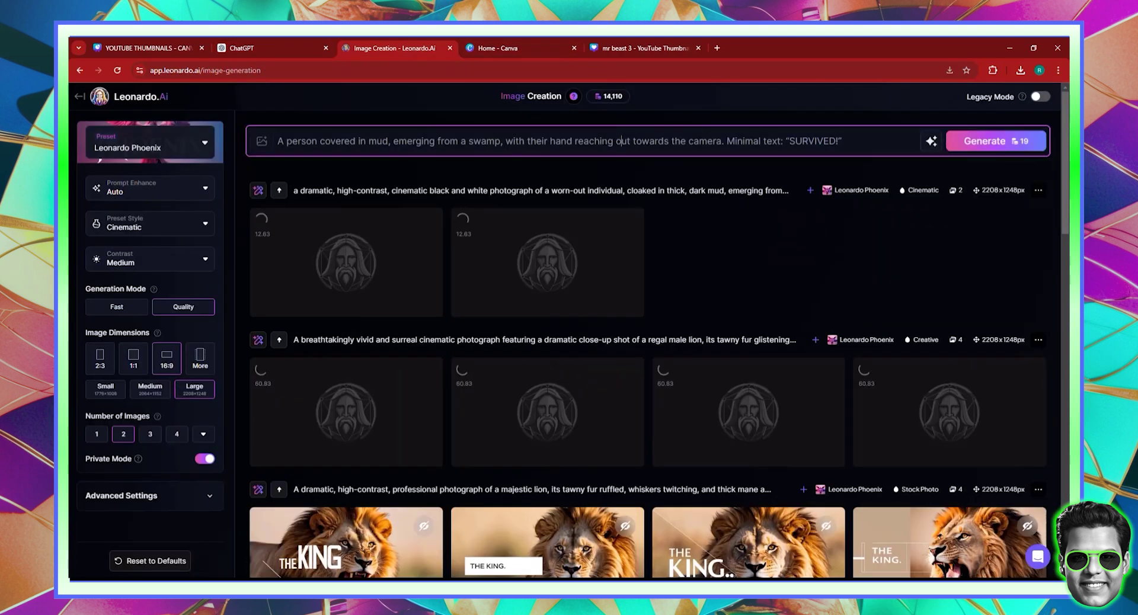
pyautogui.hotkey('ctrl', 'a')
pyautogui.rightClick(603, 142)
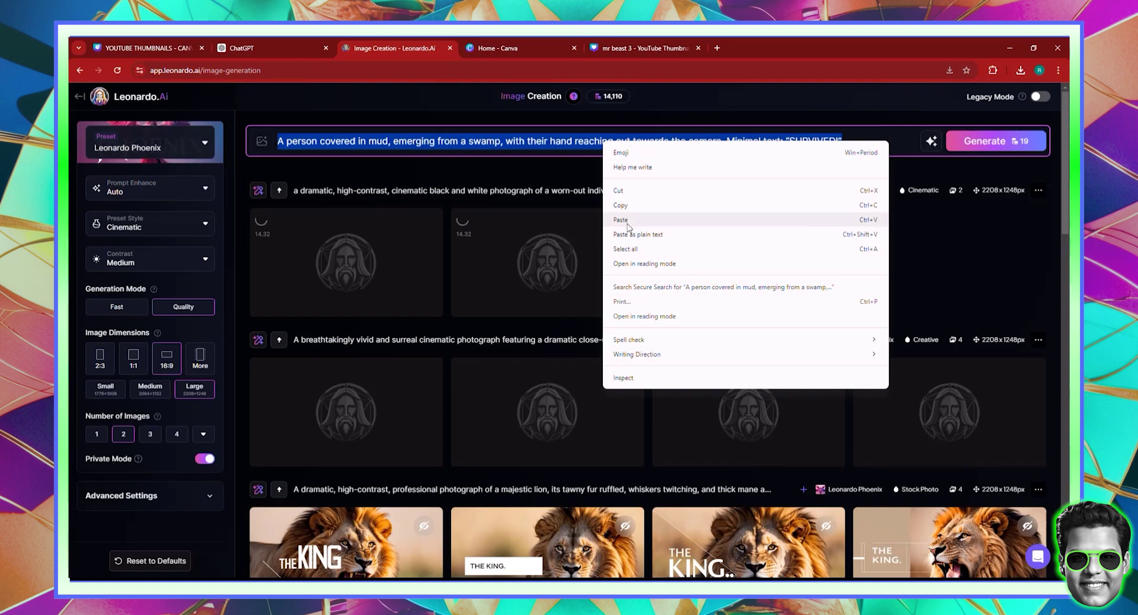
pyautogui.click(627, 221)
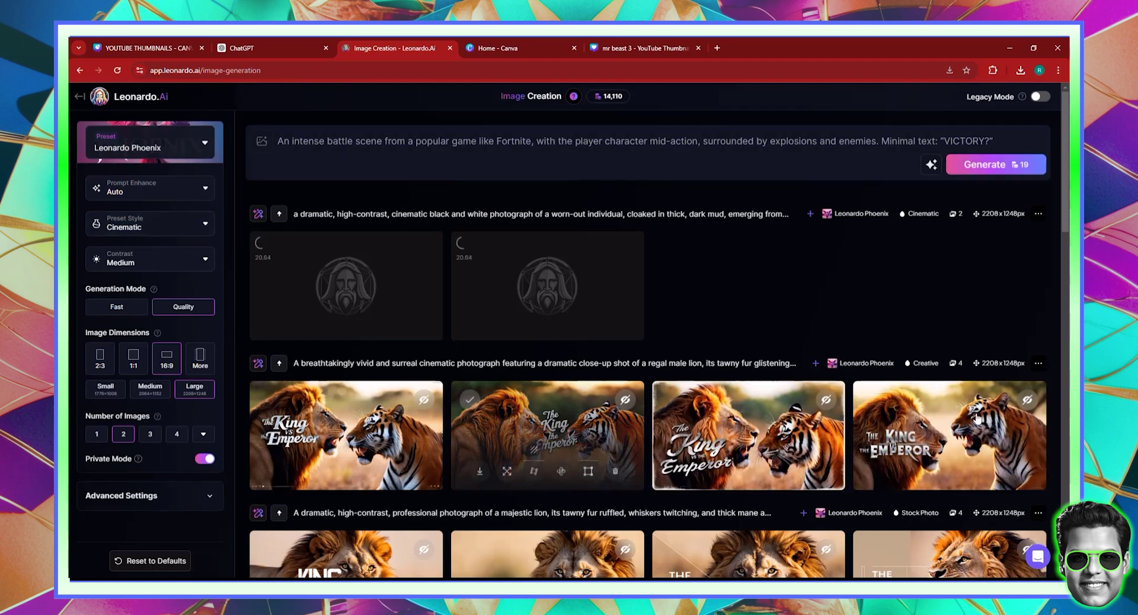
# Switch the preset style to Creative and generate the battle-scene images.
pyautogui.click(197, 227)
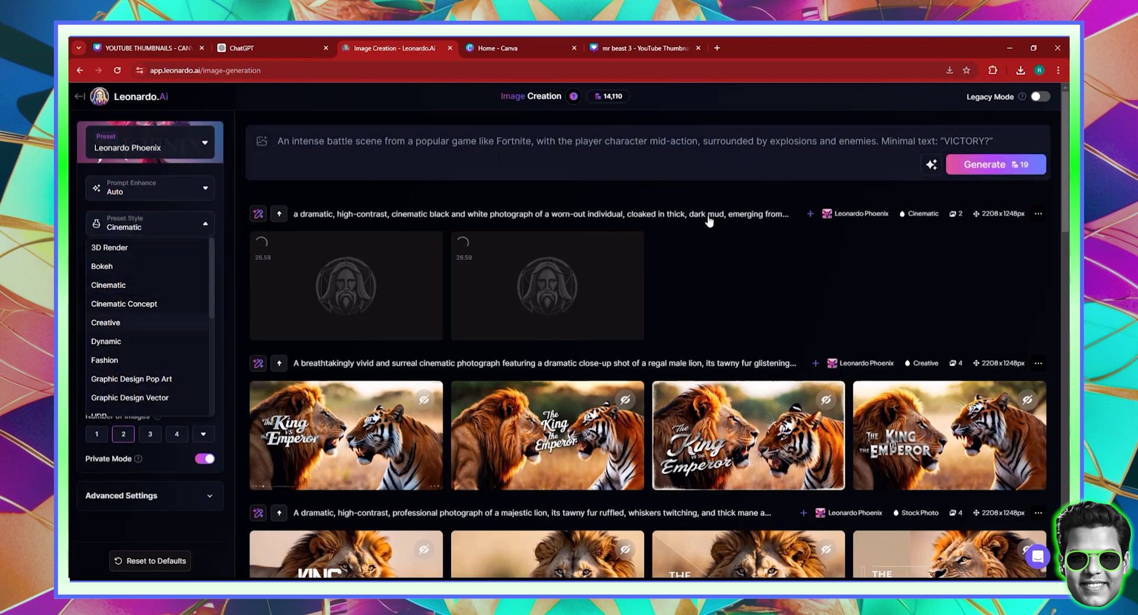
pyautogui.click(105, 323)
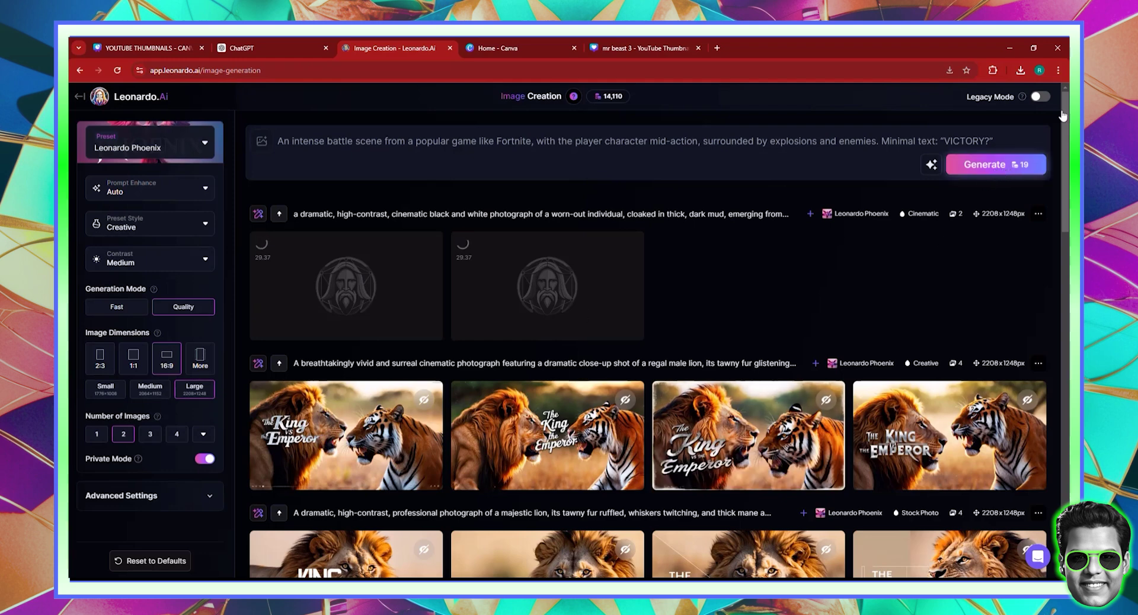
pyautogui.click(996, 165)
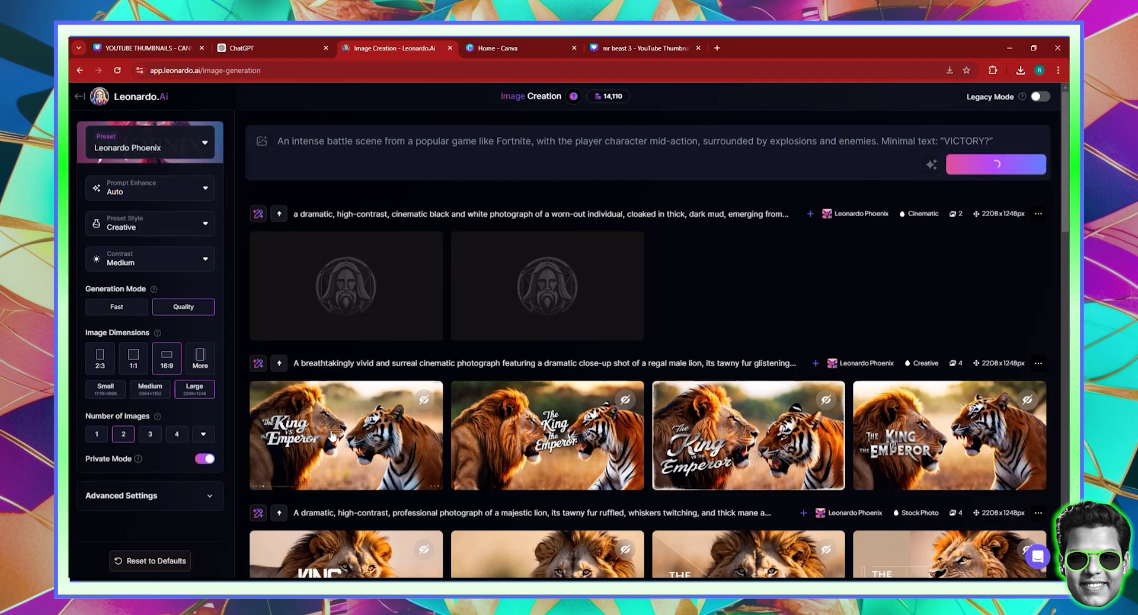
pyautogui.moveTo(332, 431)
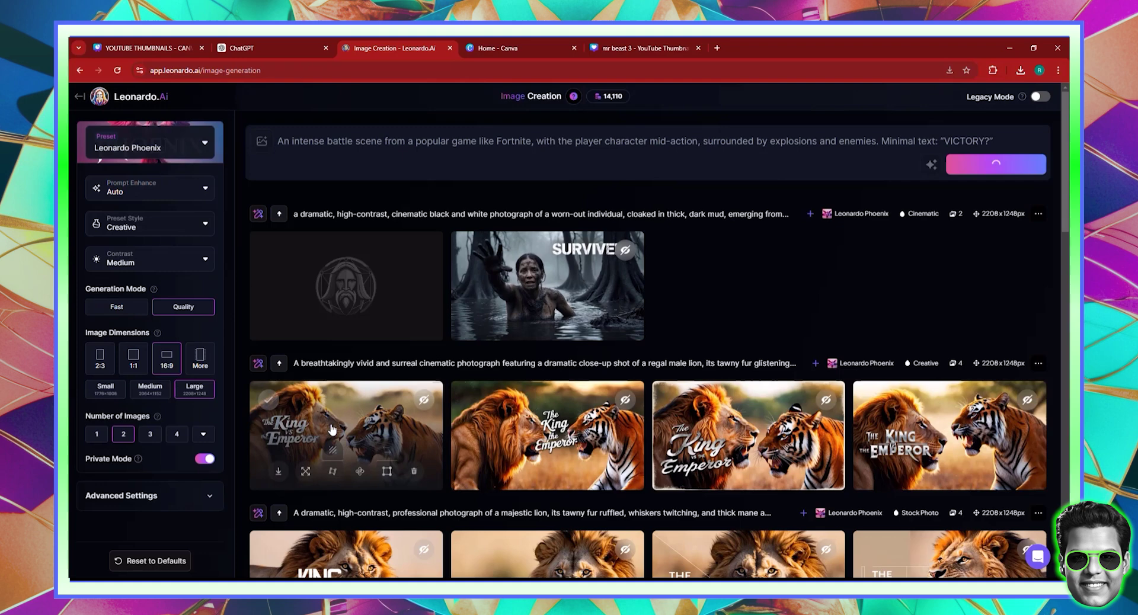
# Browse the lion-and-tiger results and download the King vs Emperor image.
pyautogui.click(332, 430)
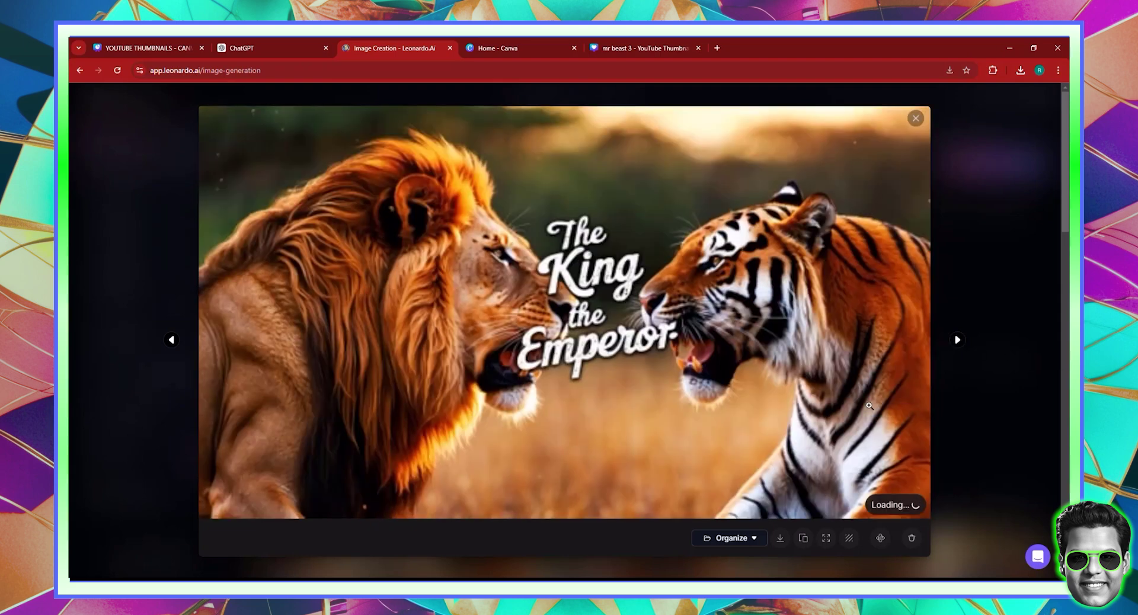
pyautogui.click(958, 340)
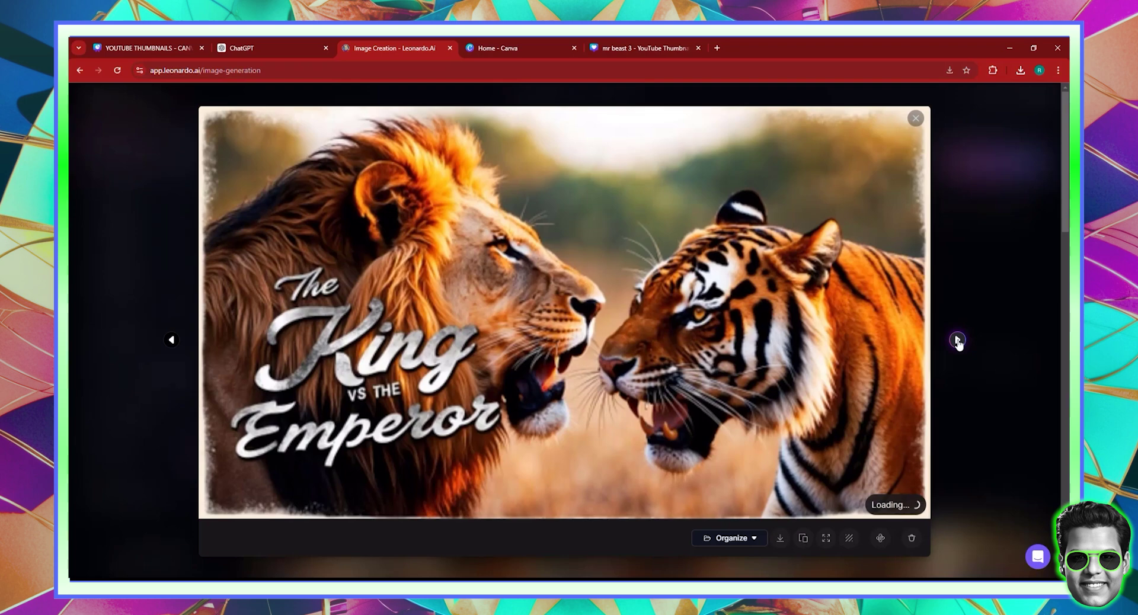
pyautogui.click(958, 340)
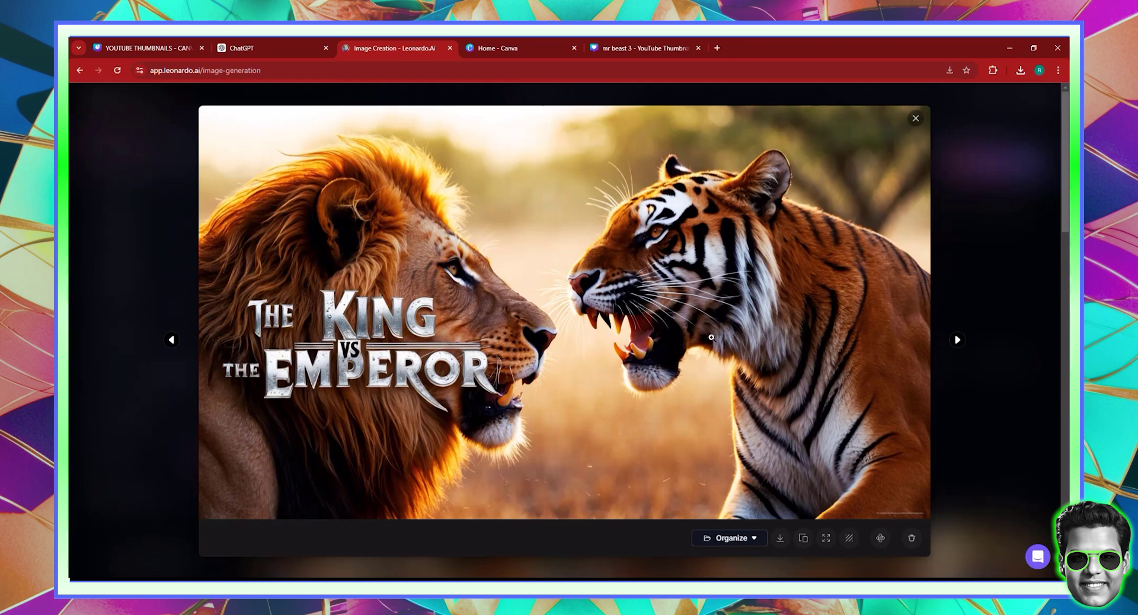
pyautogui.click(780, 540)
pyautogui.click(916, 119)
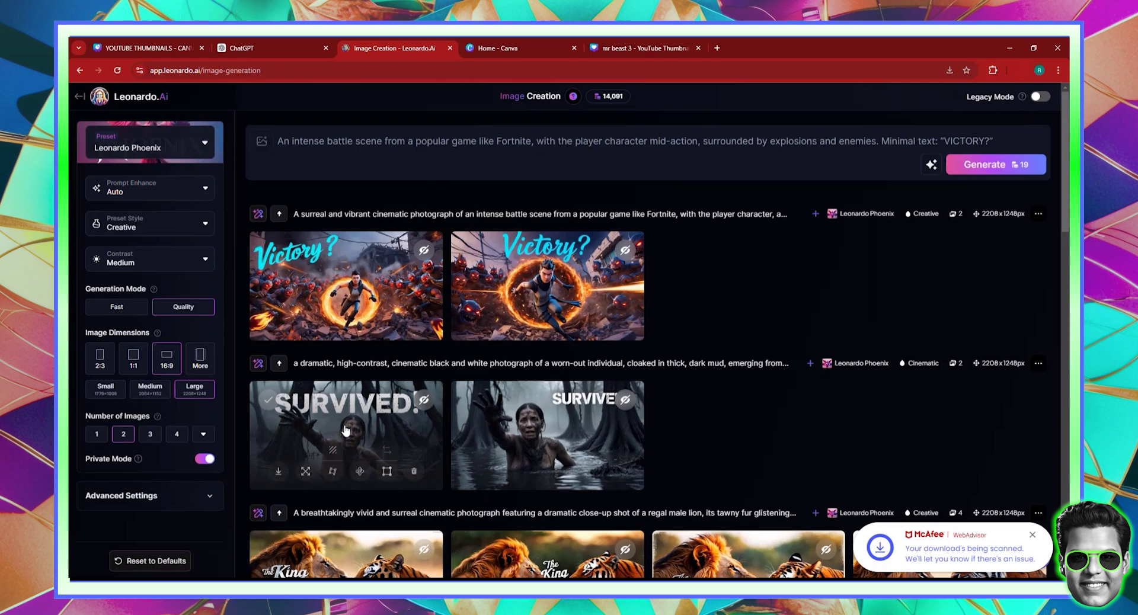
# Review the SURVIVED! swamp images and download one as a JPG.
pyautogui.click(347, 431)
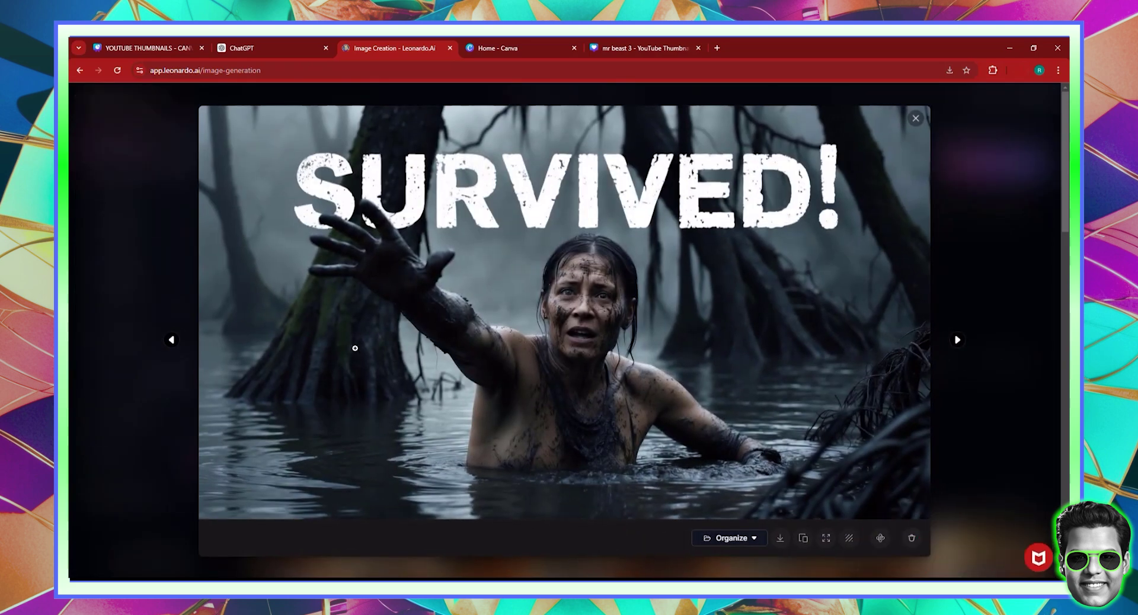
pyautogui.click(957, 341)
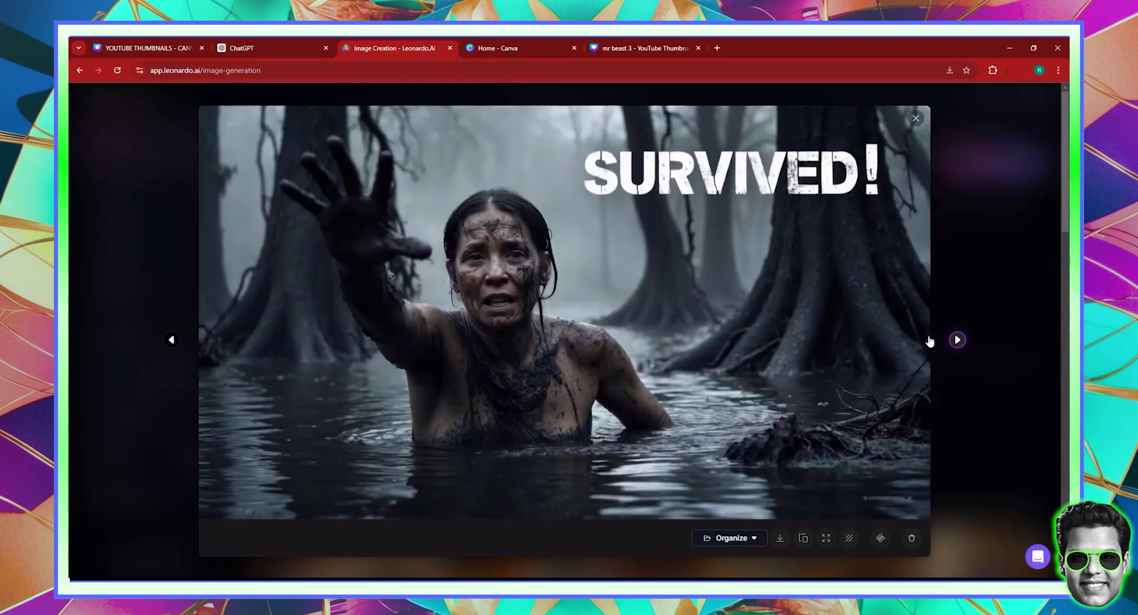
pyautogui.click(171, 340)
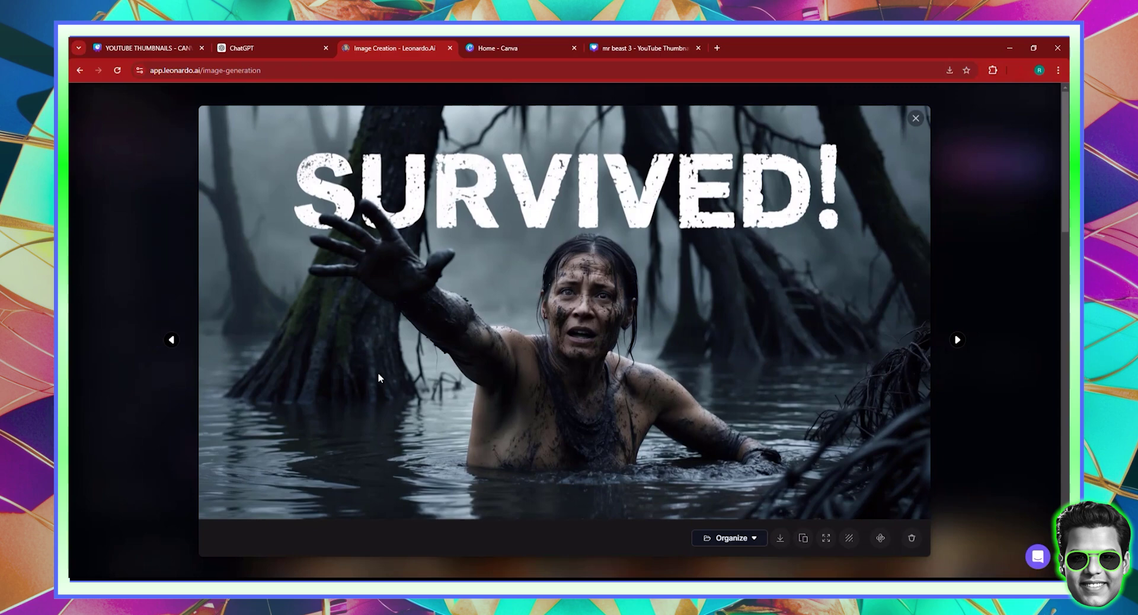
pyautogui.press('Escape')
pyautogui.click(278, 472)
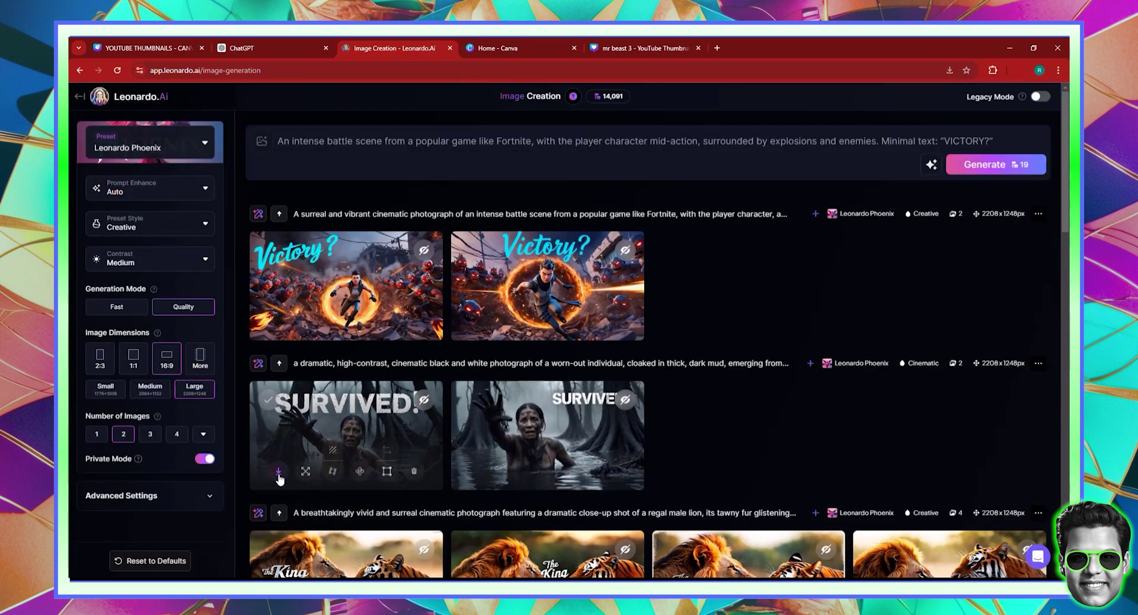
# Preview both Victory? battle images, then go back to the ChatGPT ideas.
pyautogui.click(329, 289)
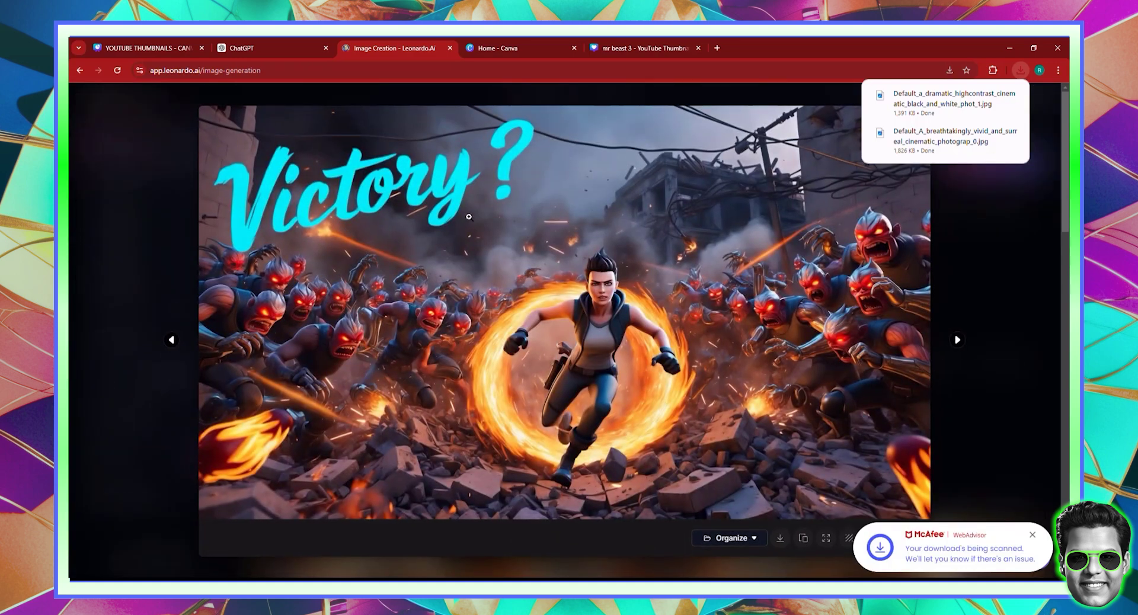
pyautogui.click(957, 341)
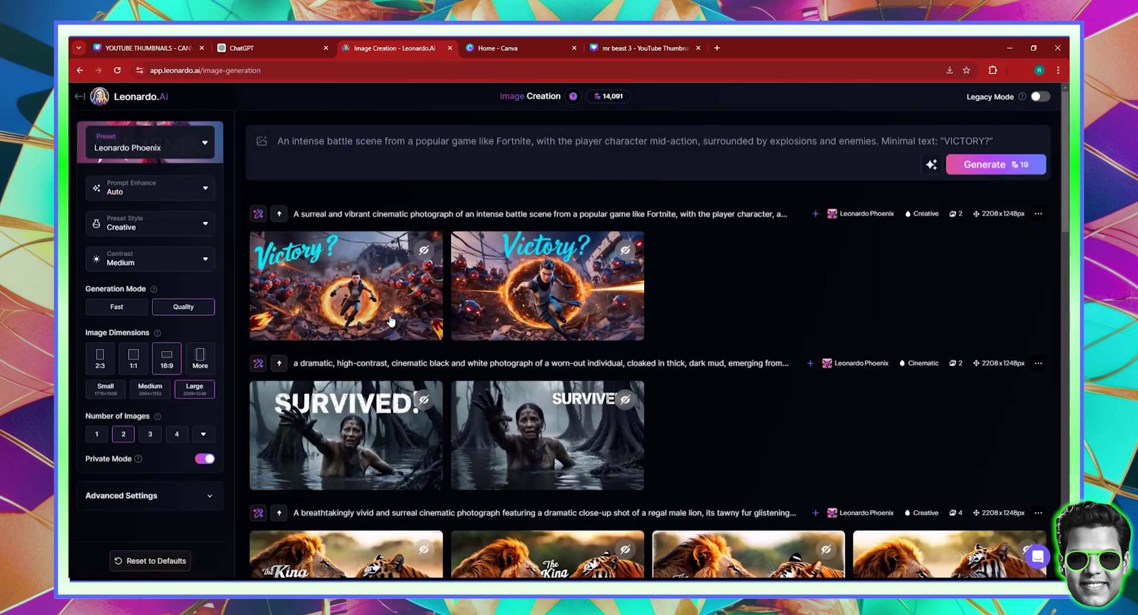
pyautogui.press('Escape')
pyautogui.click(250, 47)
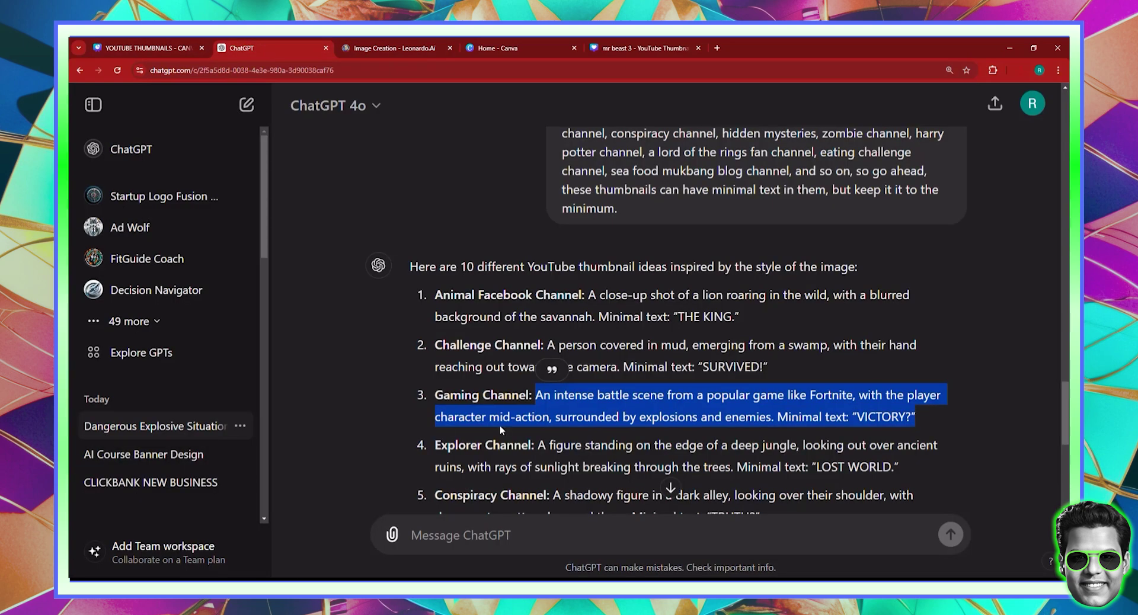
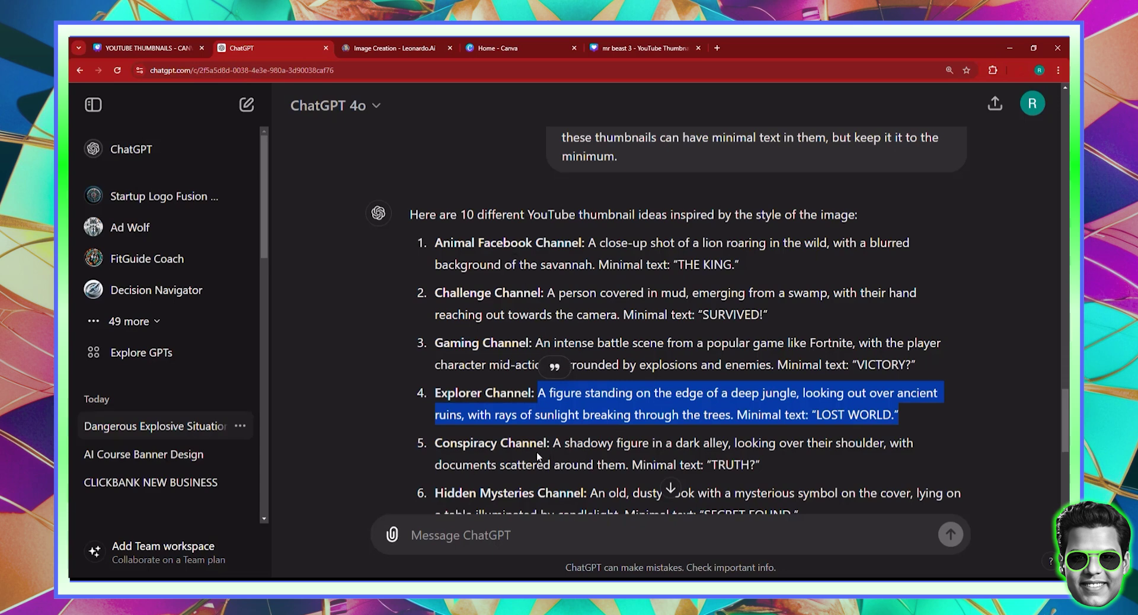
# Copy ChatGPT idea 5's shadowy-figure alley description with 'TRUTH?' text into Leonardo.Ai's prompt box.
pyautogui.moveTo(553, 443); pyautogui.dragTo(760, 467)
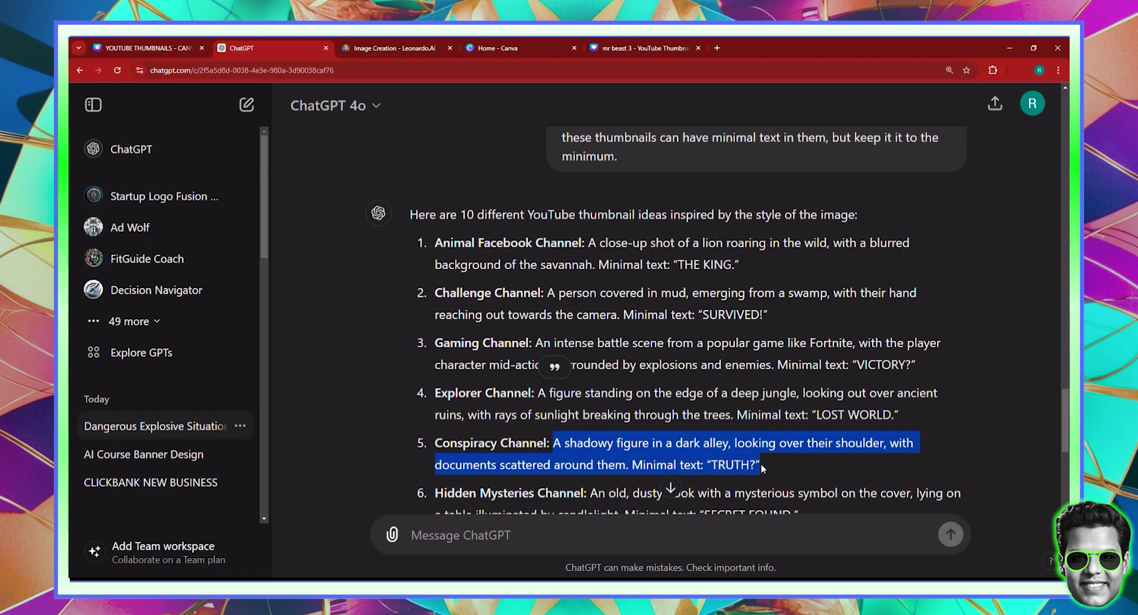
pyautogui.rightClick(737, 469)
pyautogui.click(765, 368)
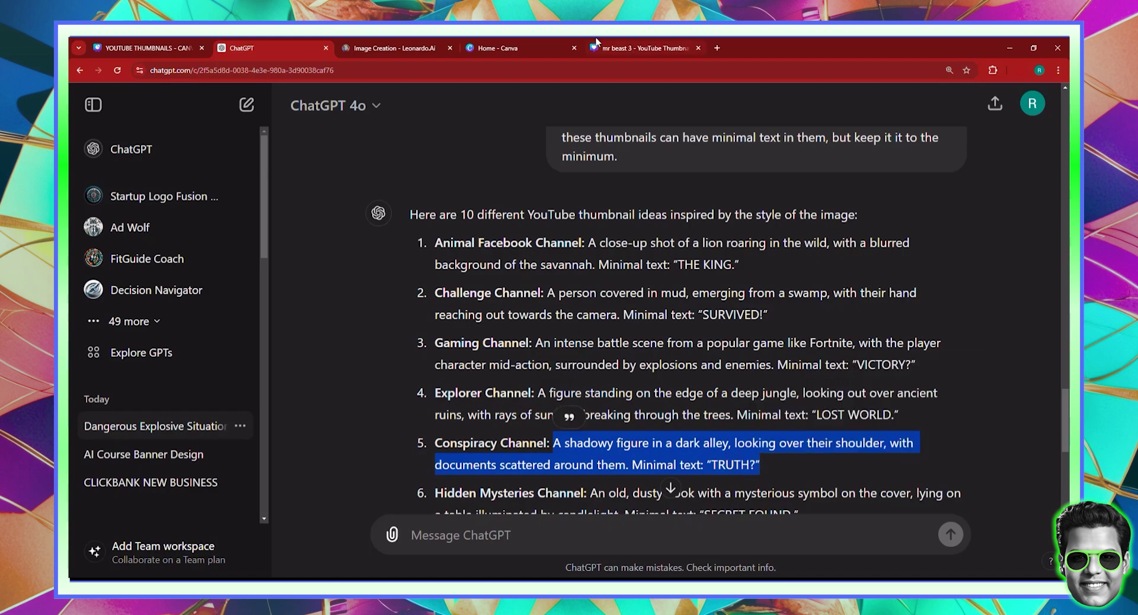
pyautogui.click(453, 39)
pyautogui.rightClick(592, 143)
pyautogui.click(625, 226)
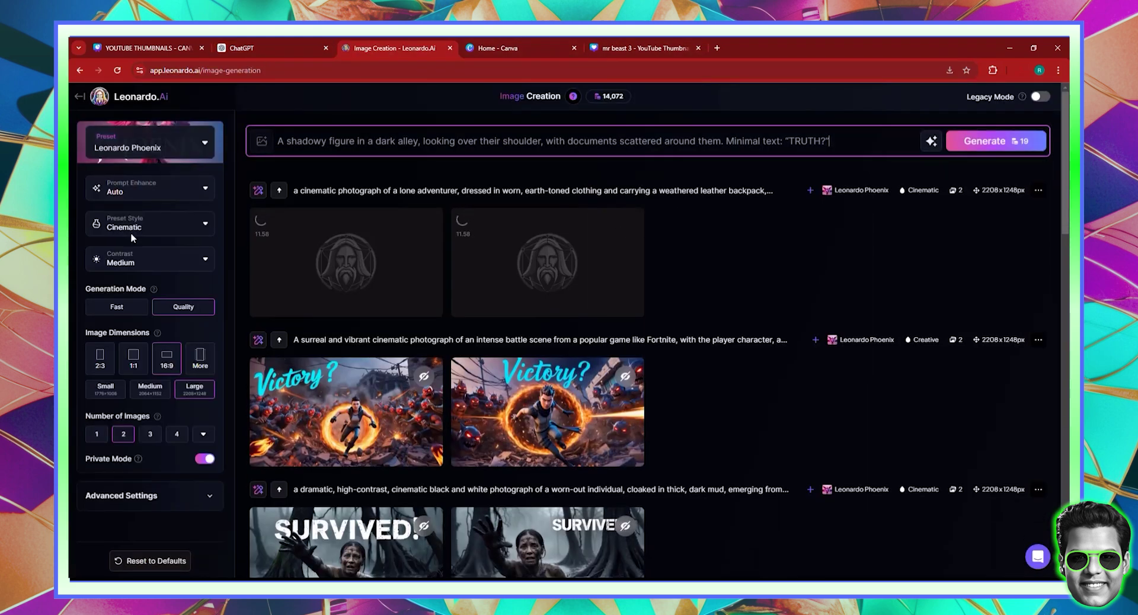
# Switch the preset style from Cinematic to Creative and generate the hooded-figure alley images.
pyautogui.click(202, 231)
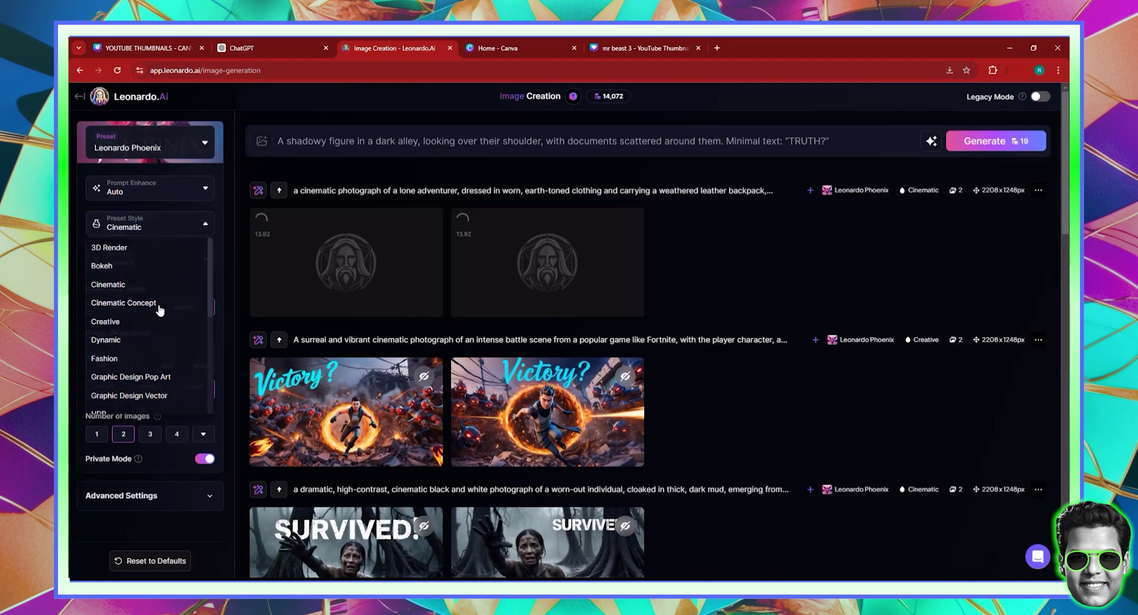
pyautogui.click(105, 323)
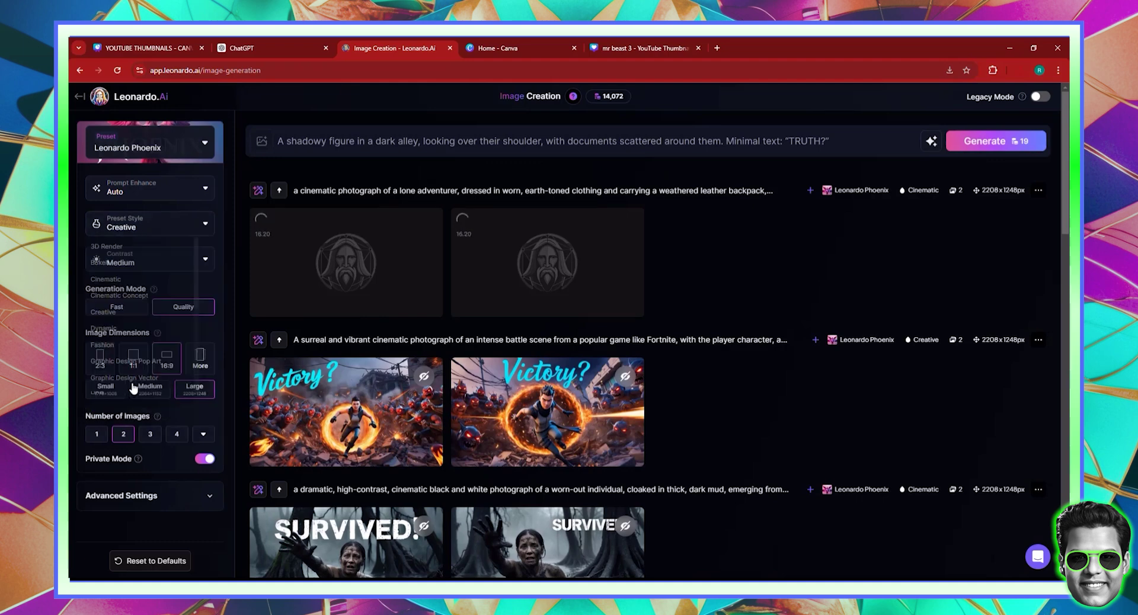
pyautogui.click(989, 142)
# Copy ChatGPT idea 6's old dusty book description and return to Leonardo.Ai.
pyautogui.click(241, 48)
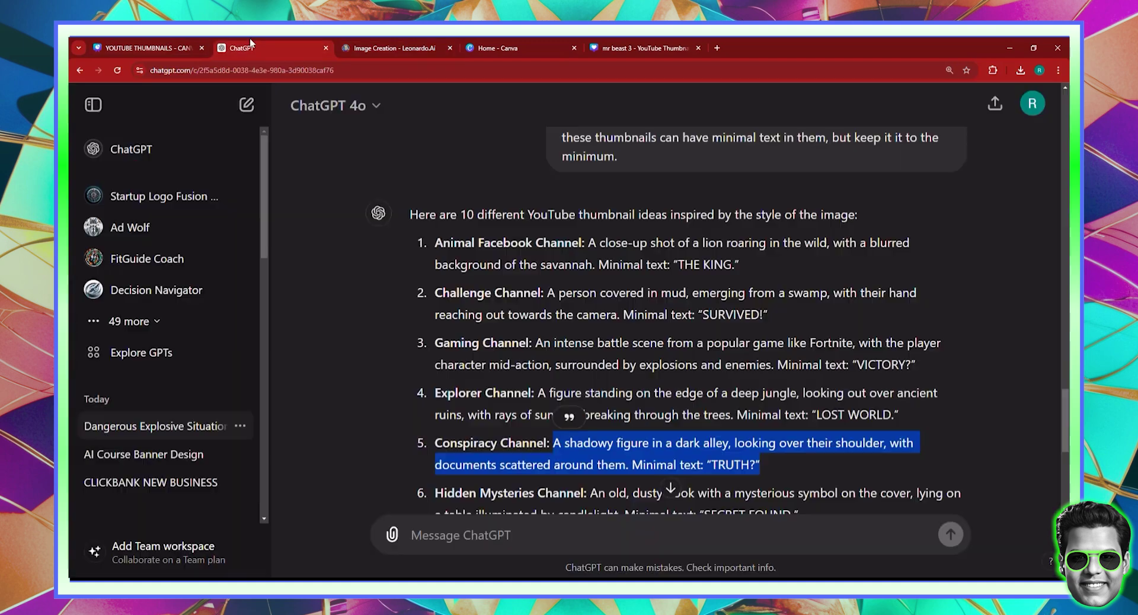
pyautogui.scroll(-1, 478, 297)
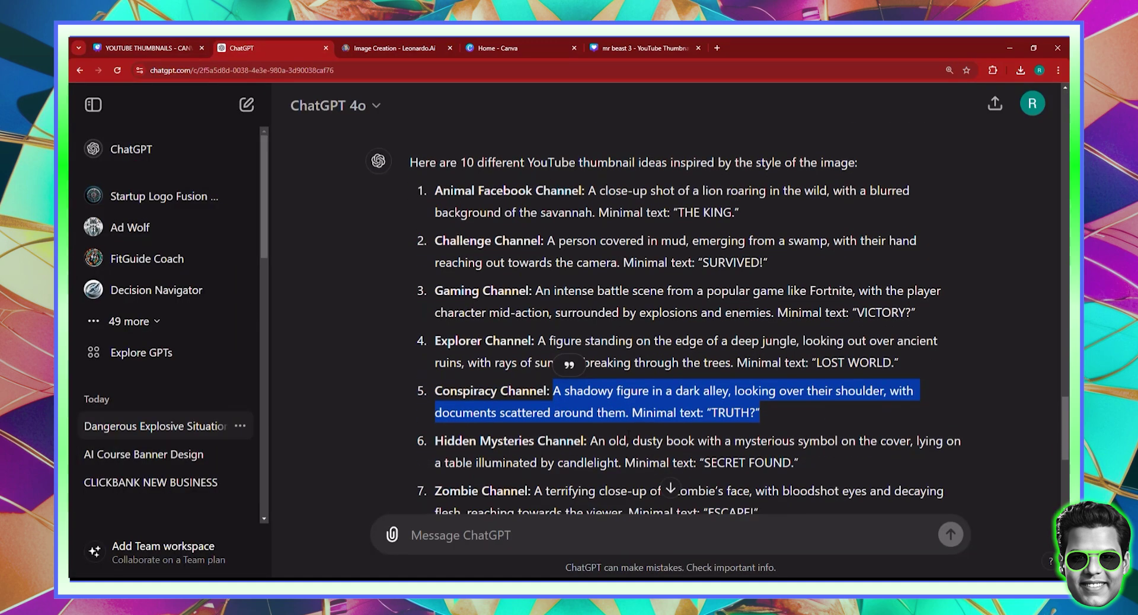
pyautogui.moveTo(591, 442); pyautogui.dragTo(800, 464)
pyautogui.rightClick(728, 463)
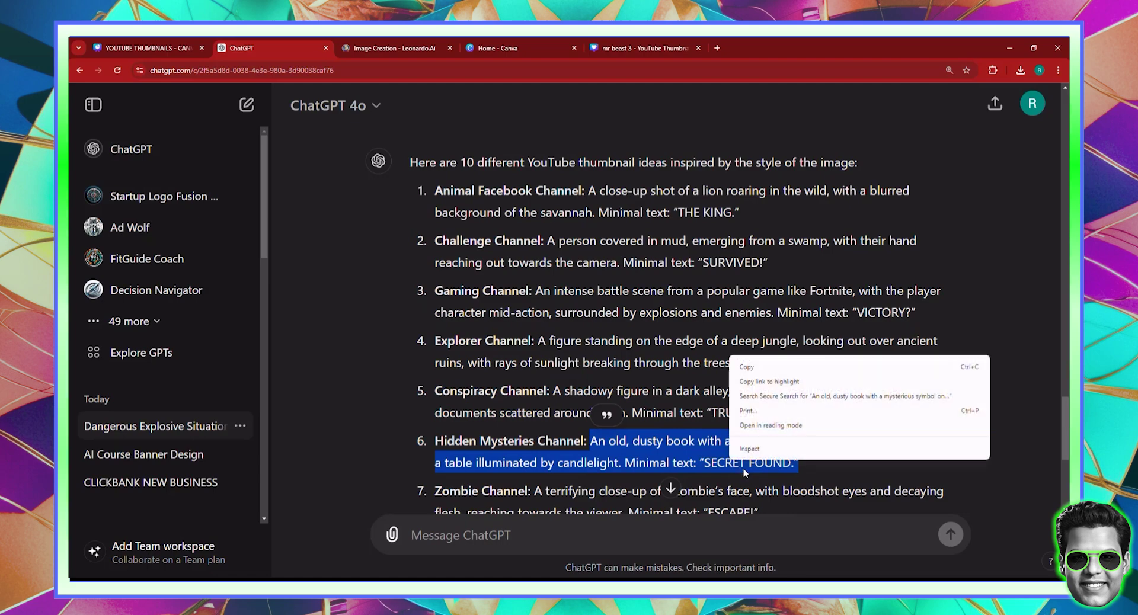
pyautogui.click(750, 366)
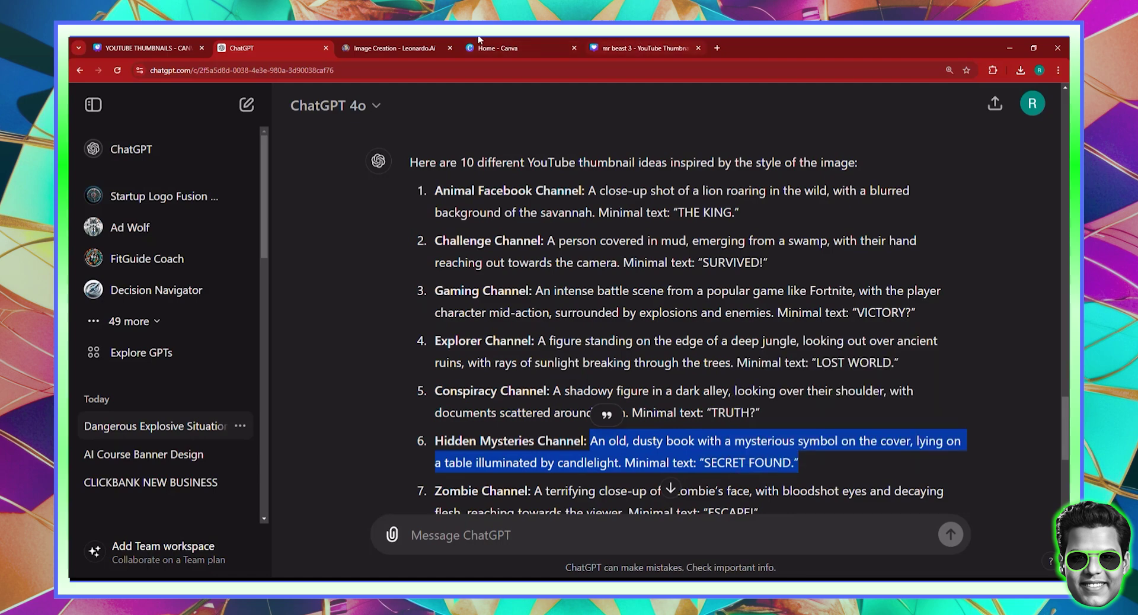
pyautogui.click(402, 42)
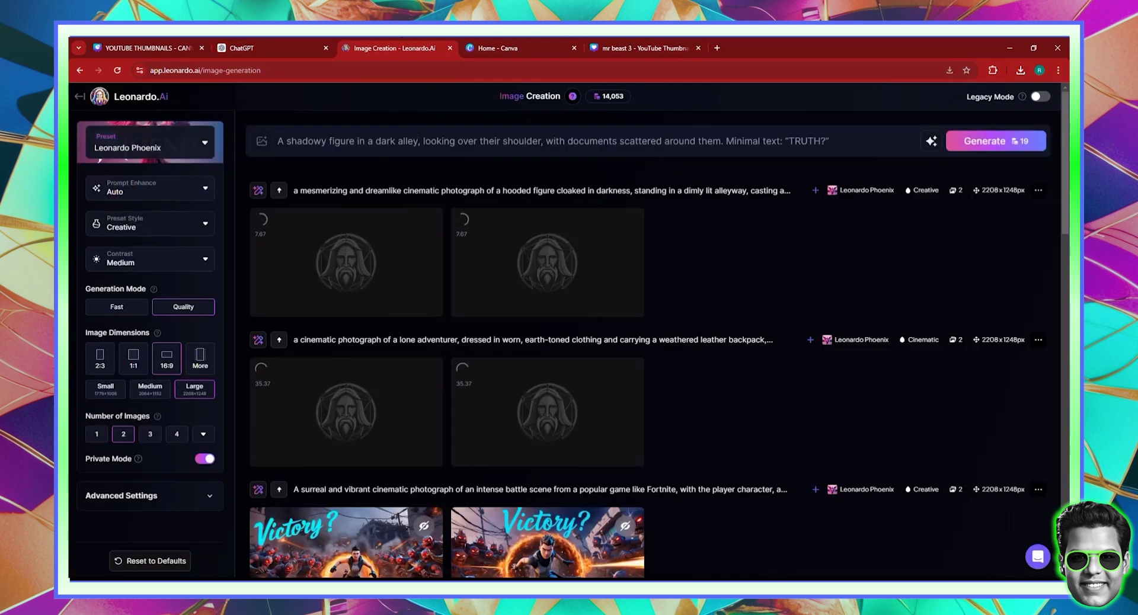
# Replace the prompt with the dusty book description and generate it in Cinematic style.
pyautogui.tripleClick(430, 142)
pyautogui.rightClick(431, 145)
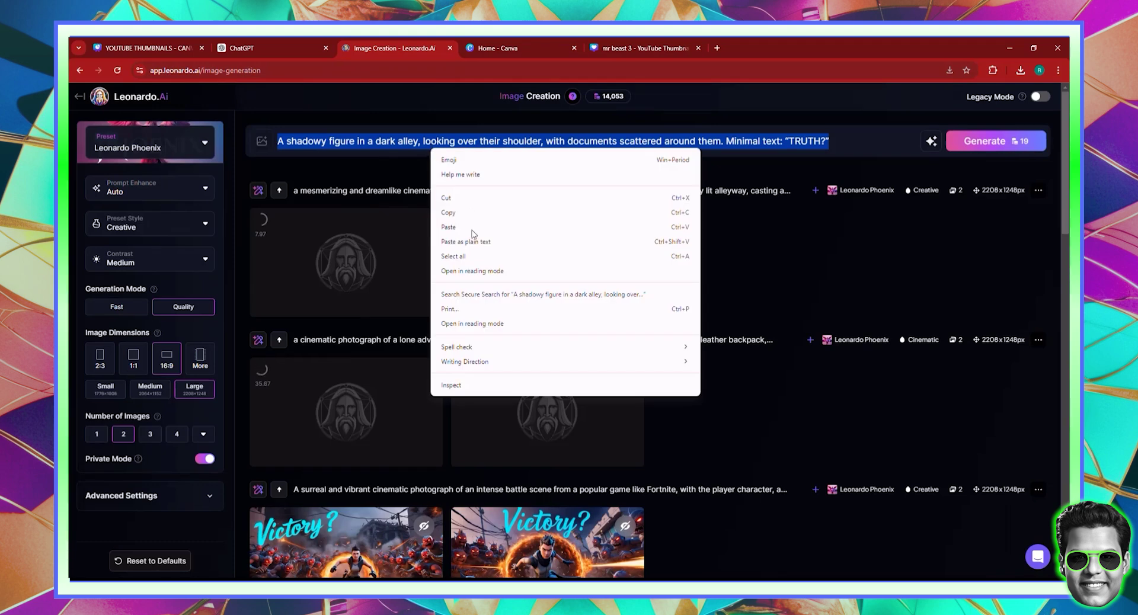
pyautogui.click(461, 233)
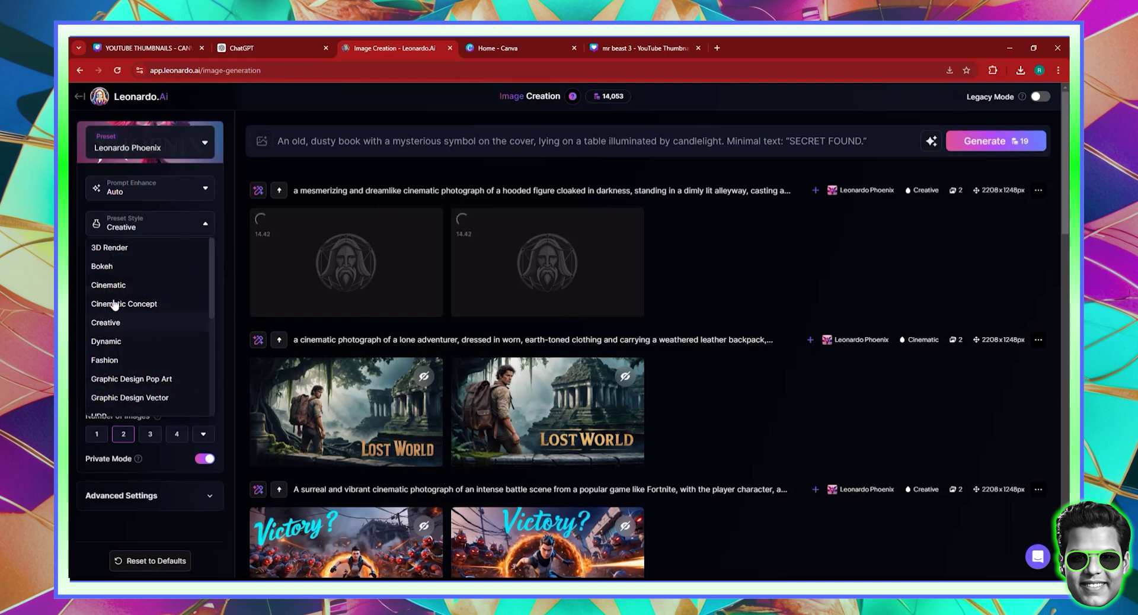
pyautogui.click(109, 285)
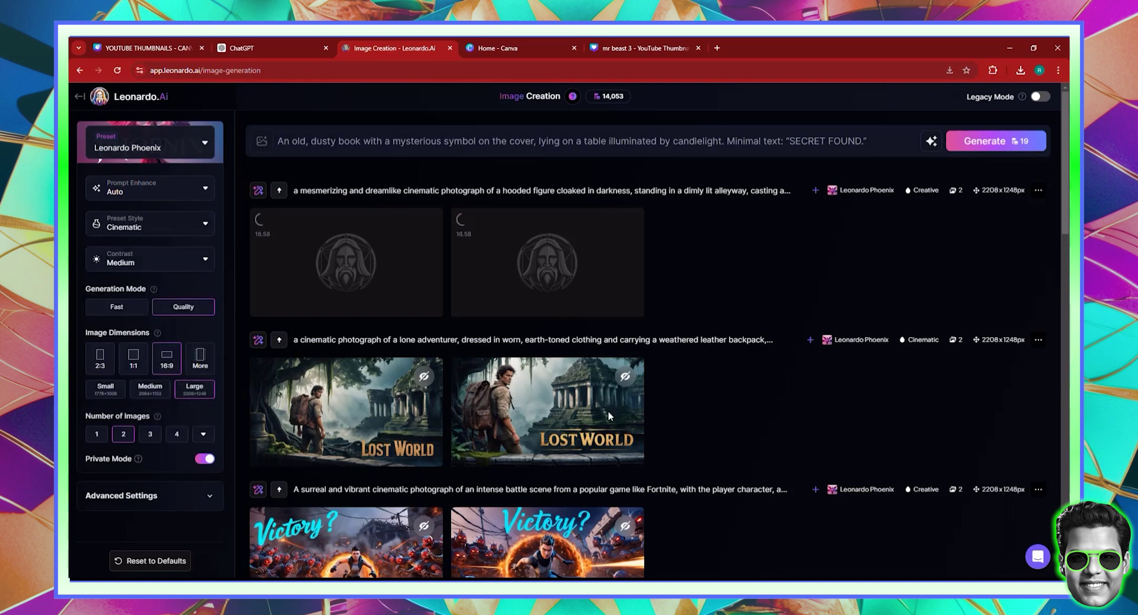
pyautogui.click(984, 145)
# Review both finished LOST WORLD images at full size.
pyautogui.click(367, 414)
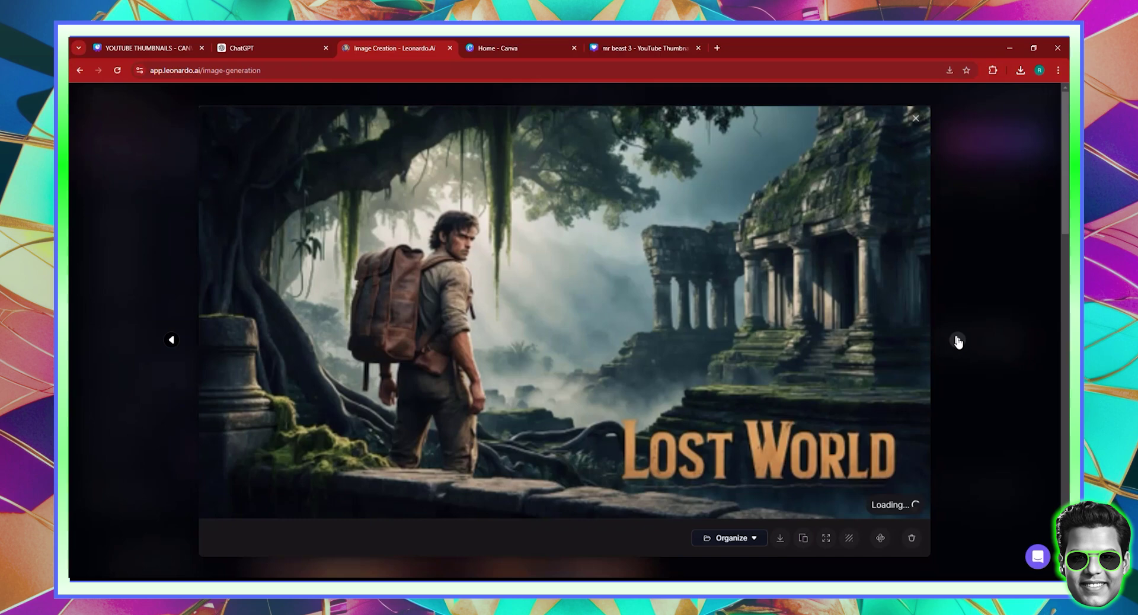
pyautogui.click(959, 342)
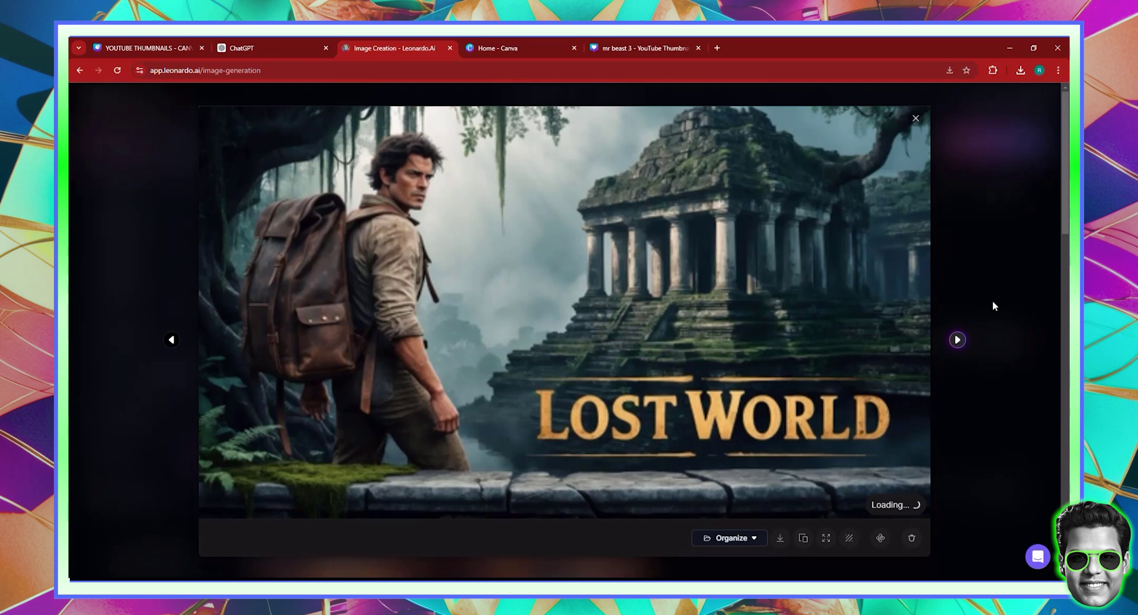
pyautogui.click(977, 276)
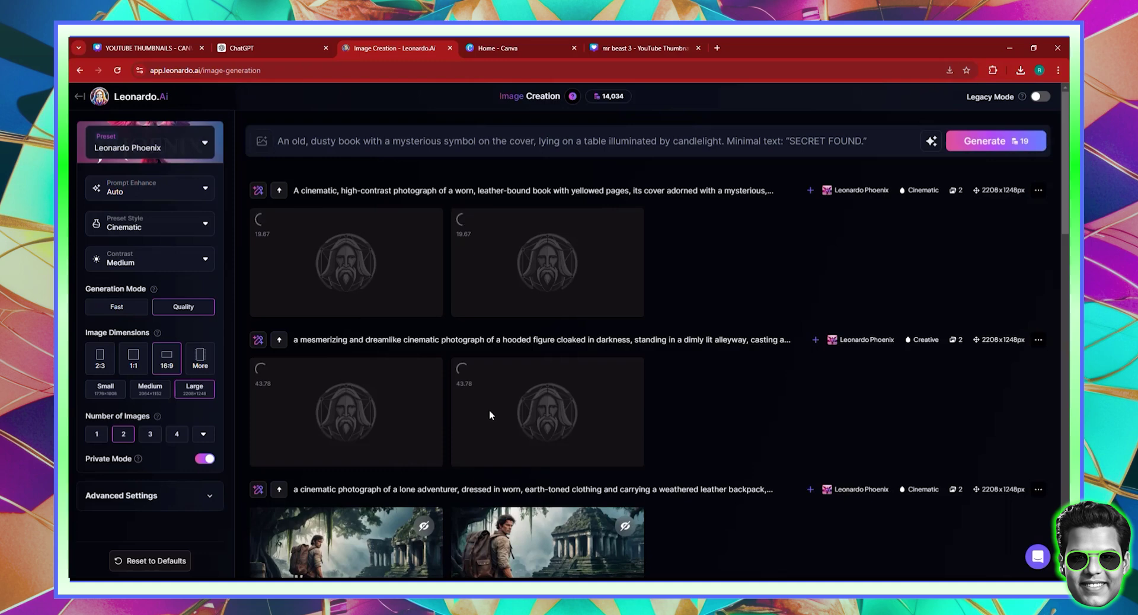
pyautogui.scroll(-2, 489, 412)
pyautogui.scroll(1, 491, 415)
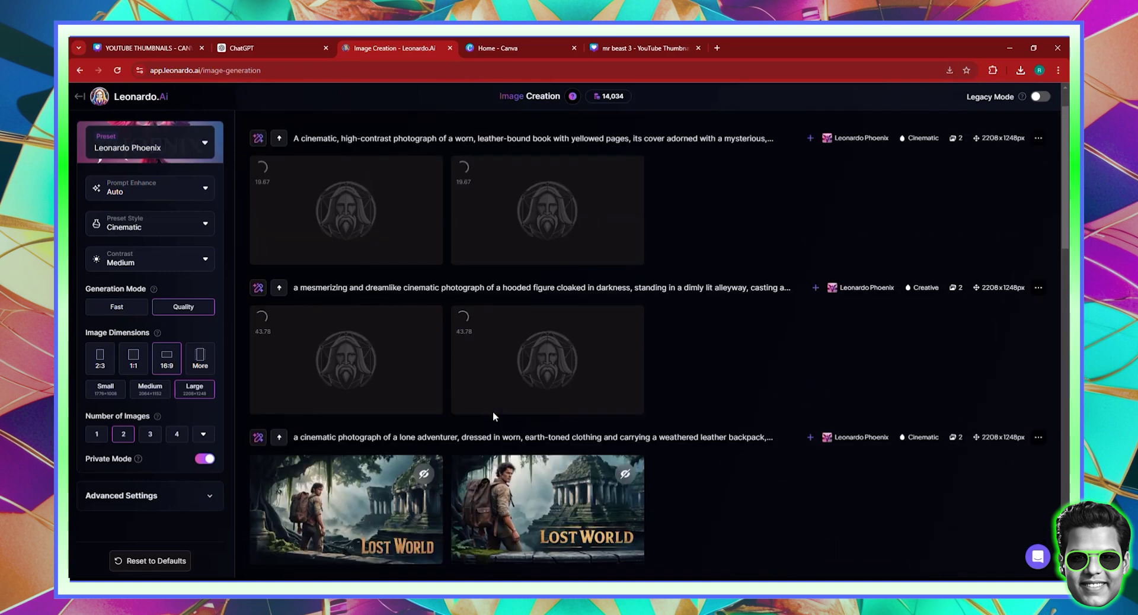
pyautogui.scroll(-4, 492, 410)
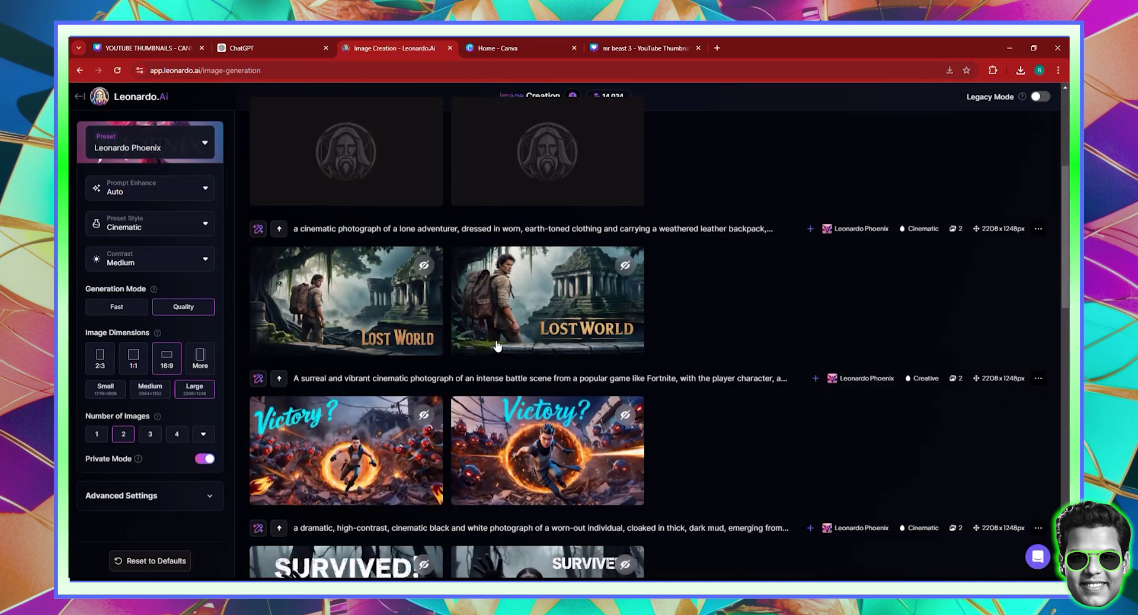
# Copy ChatGPT idea 7's zombie description and return to Leonardo.Ai.
pyautogui.click(242, 48)
pyautogui.scroll(-1, 593, 359)
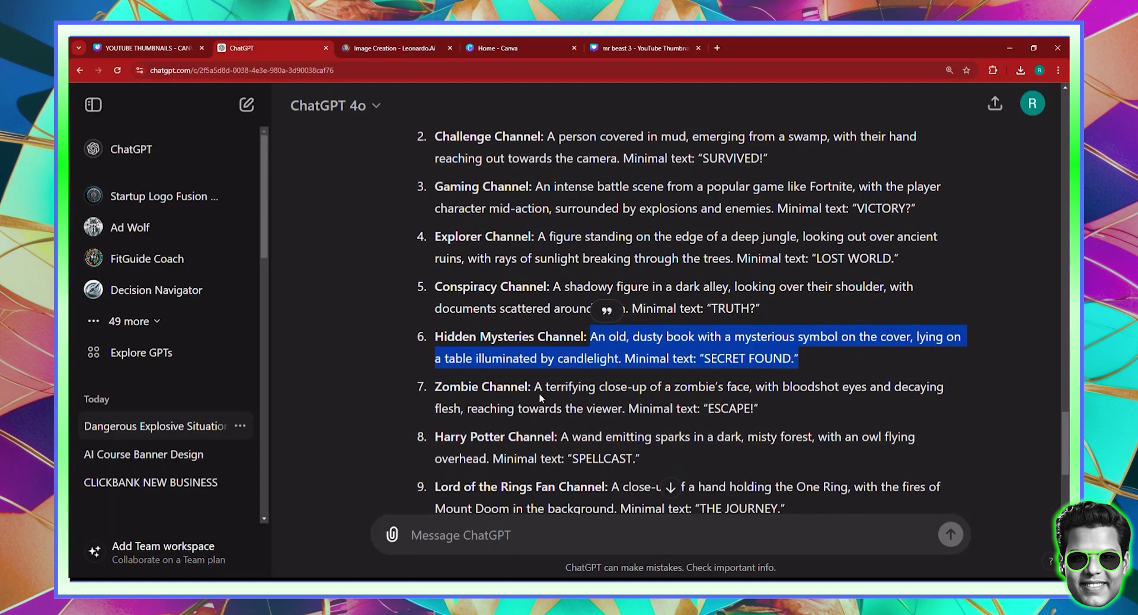
pyautogui.moveTo(534, 386); pyautogui.dragTo(753, 409)
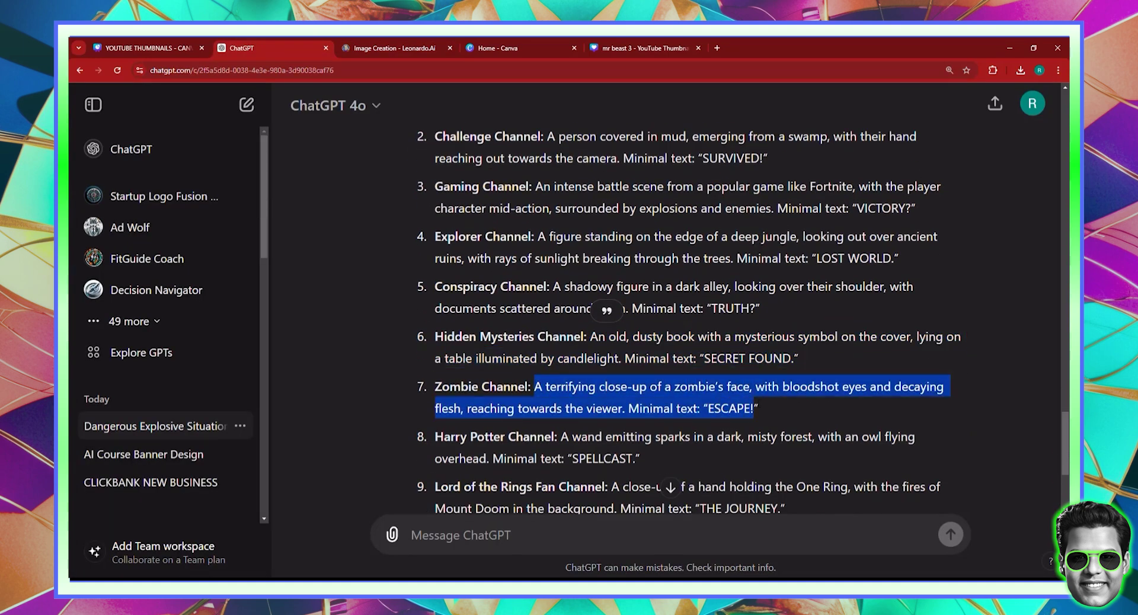
pyautogui.rightClick(745, 406)
pyautogui.click(761, 417)
pyautogui.click(415, 49)
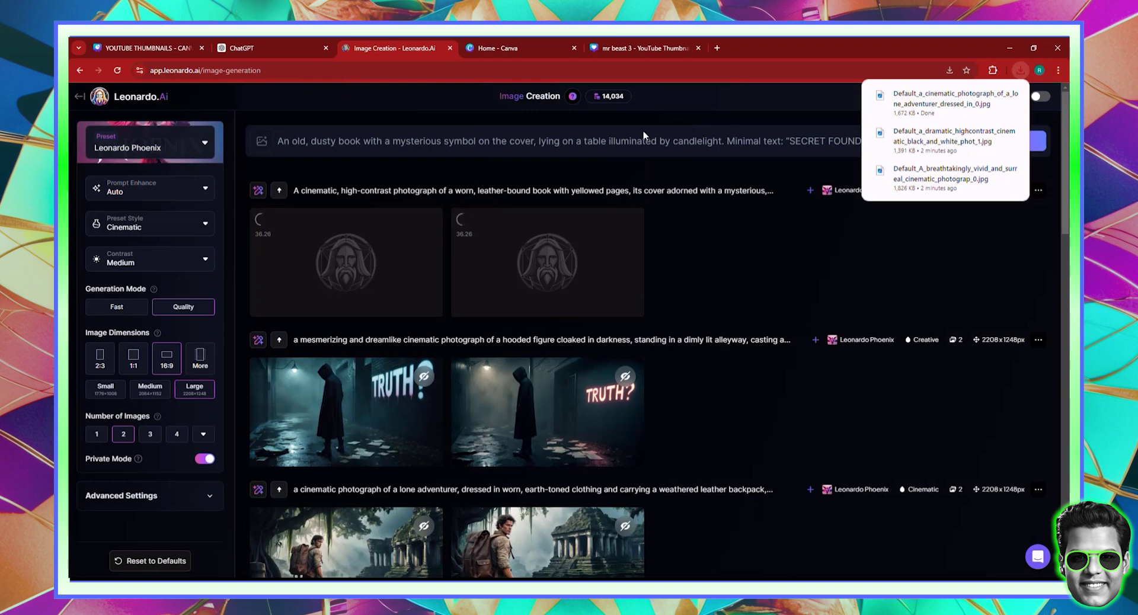
# Replace the prompt with the zombie ESCAPE! description and generate it.
pyautogui.tripleClick(588, 141)
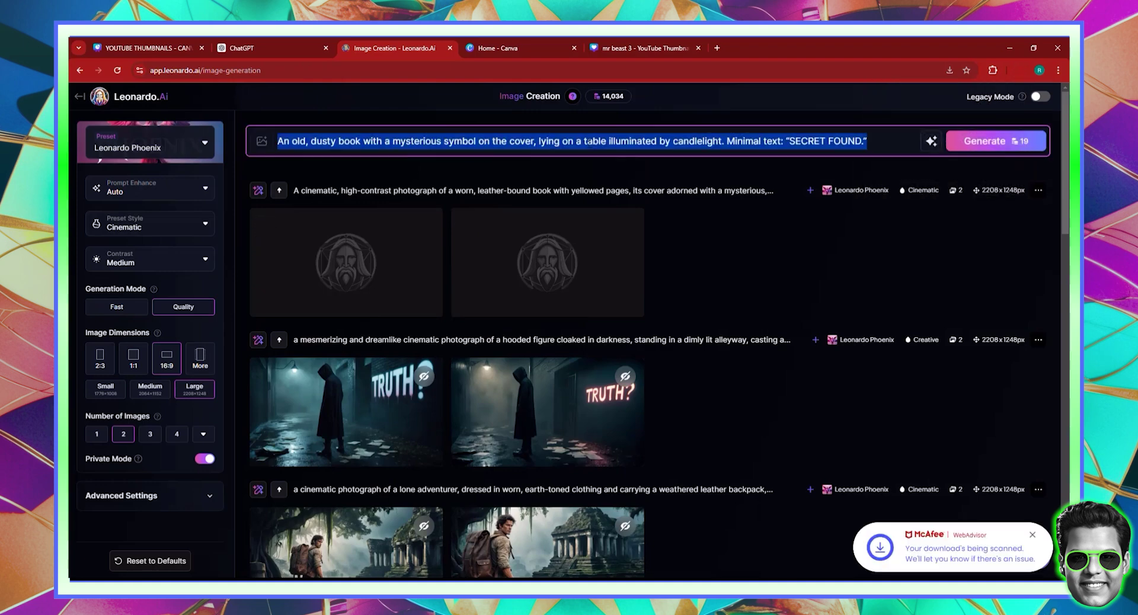
pyautogui.rightClick(652, 143)
pyautogui.click(670, 209)
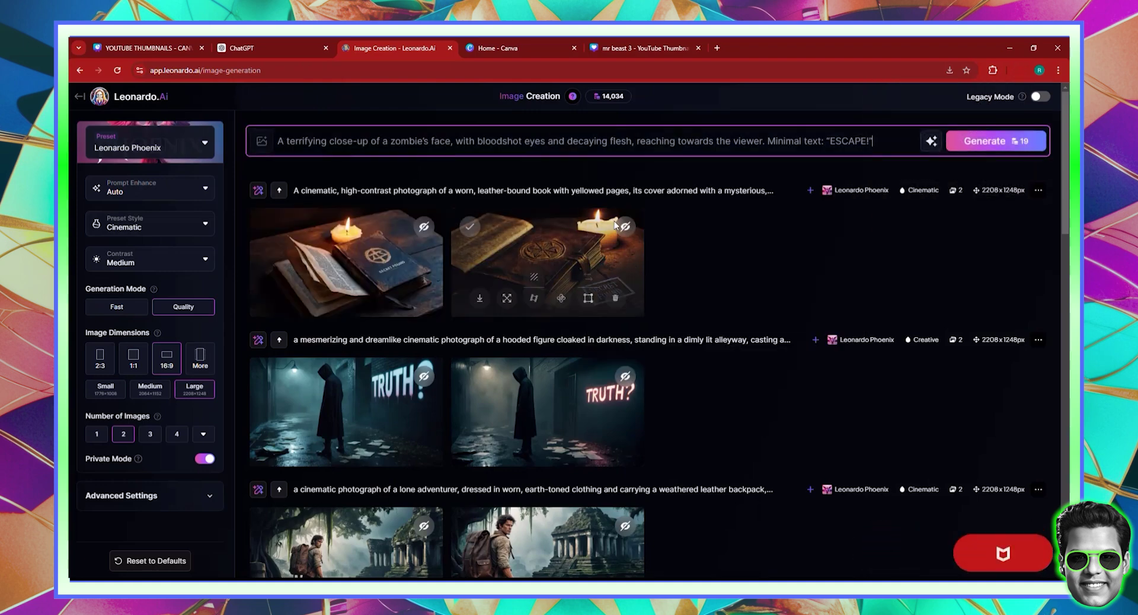
pyautogui.click(982, 145)
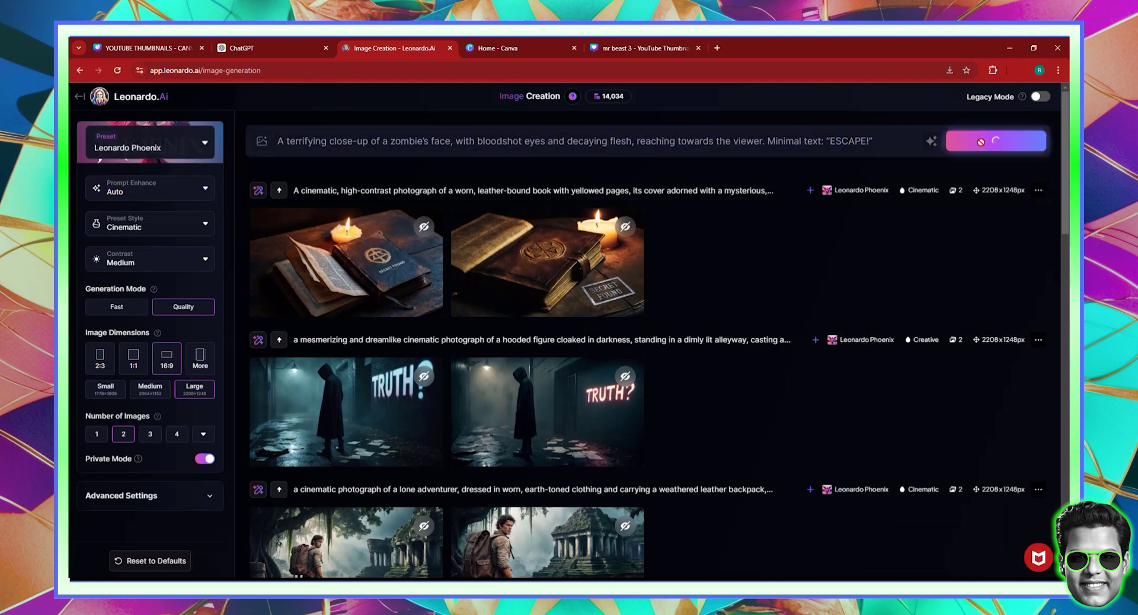
# Download the second SECRET FOUND candlelit book image.
pyautogui.moveTo(537, 265)
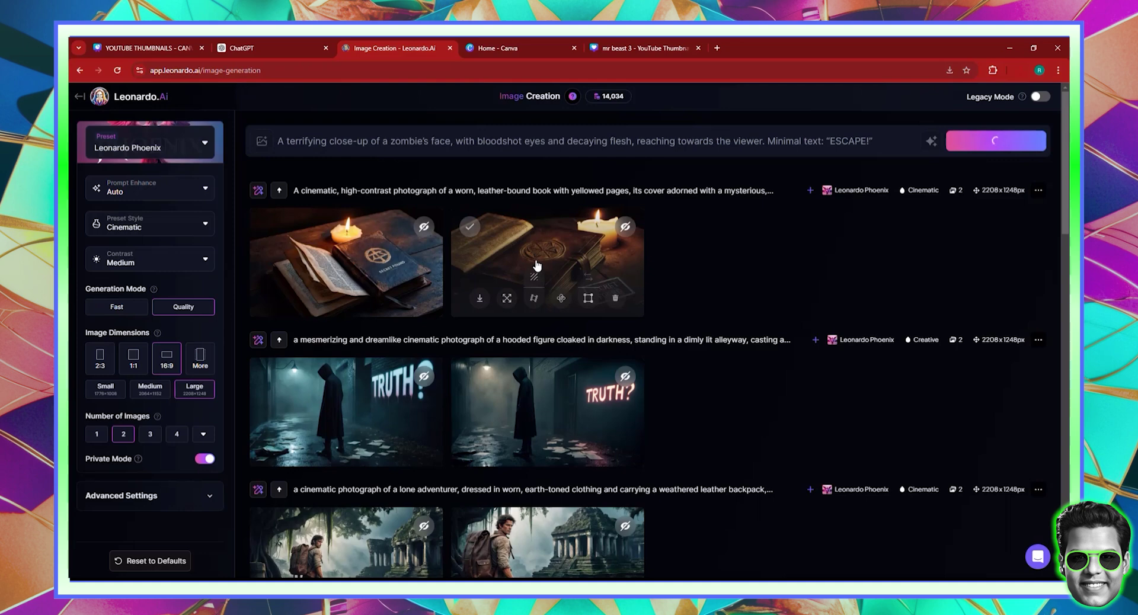
pyautogui.click(537, 265)
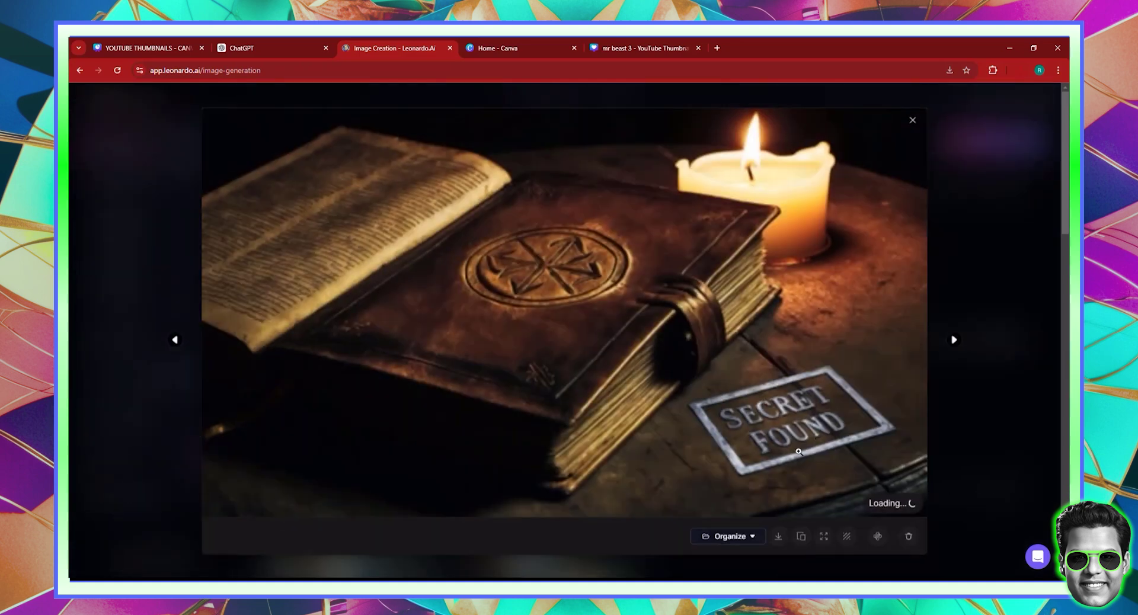
pyautogui.click(780, 539)
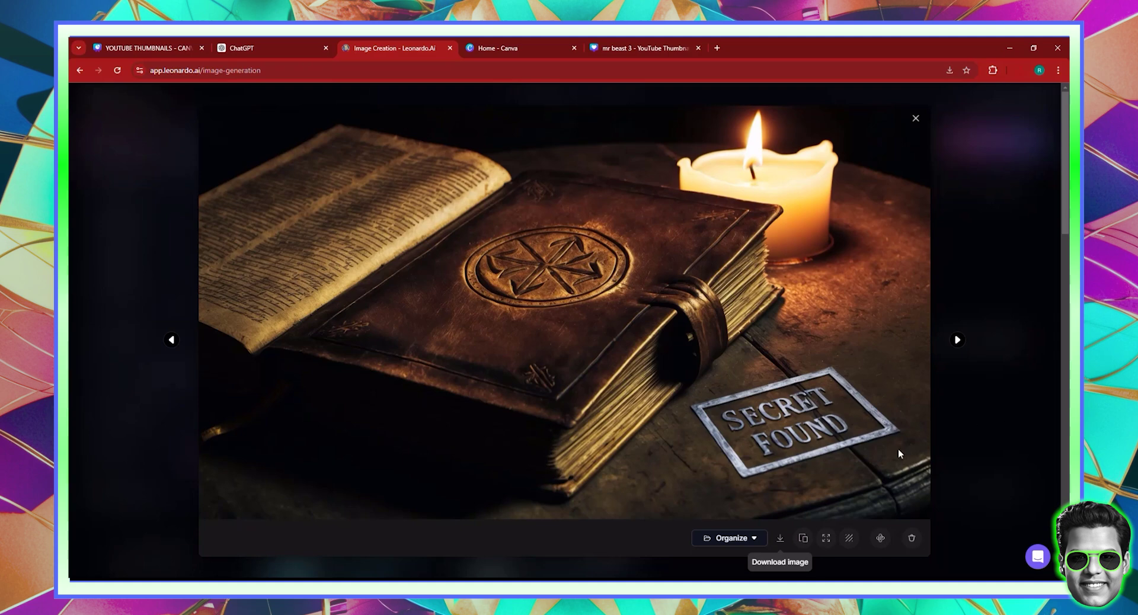
pyautogui.click(1020, 450)
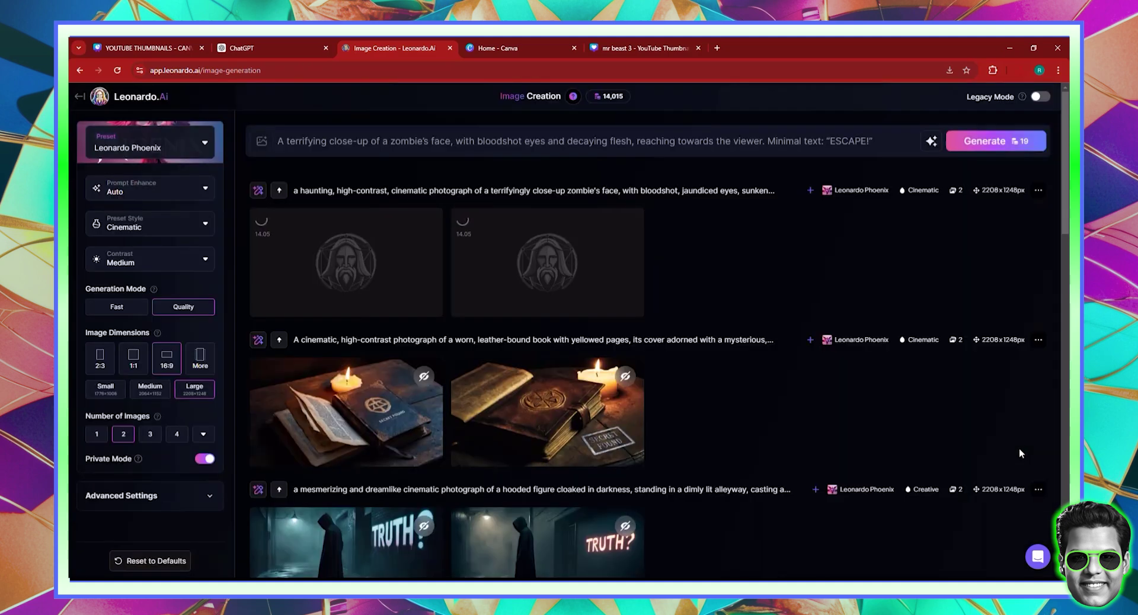
pyautogui.scroll(-1, 518, 375)
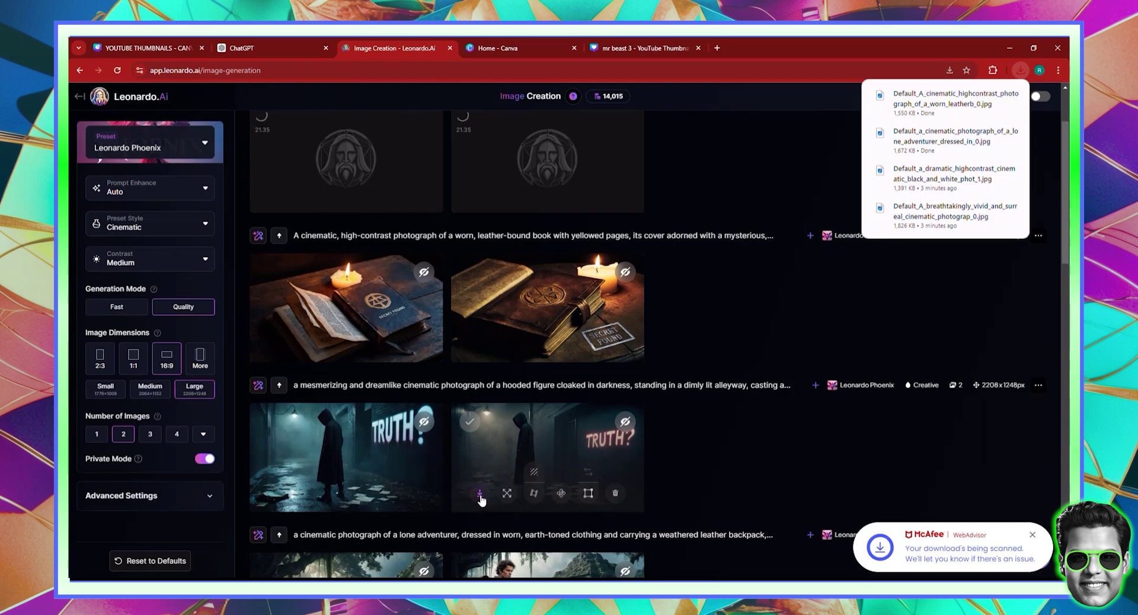
# Copy the Harry Potter wand-and-owl SPELLCAST prompt from ChatGPT and return to Leonardo.Ai.
pyautogui.click(284, 42)
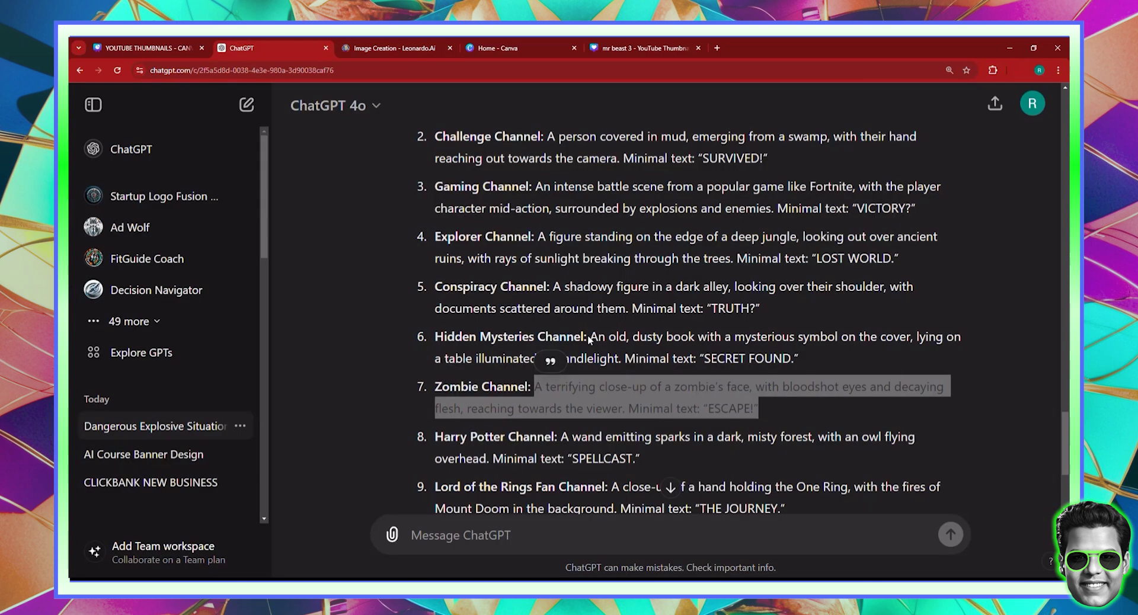
pyautogui.scroll(-2, 589, 335)
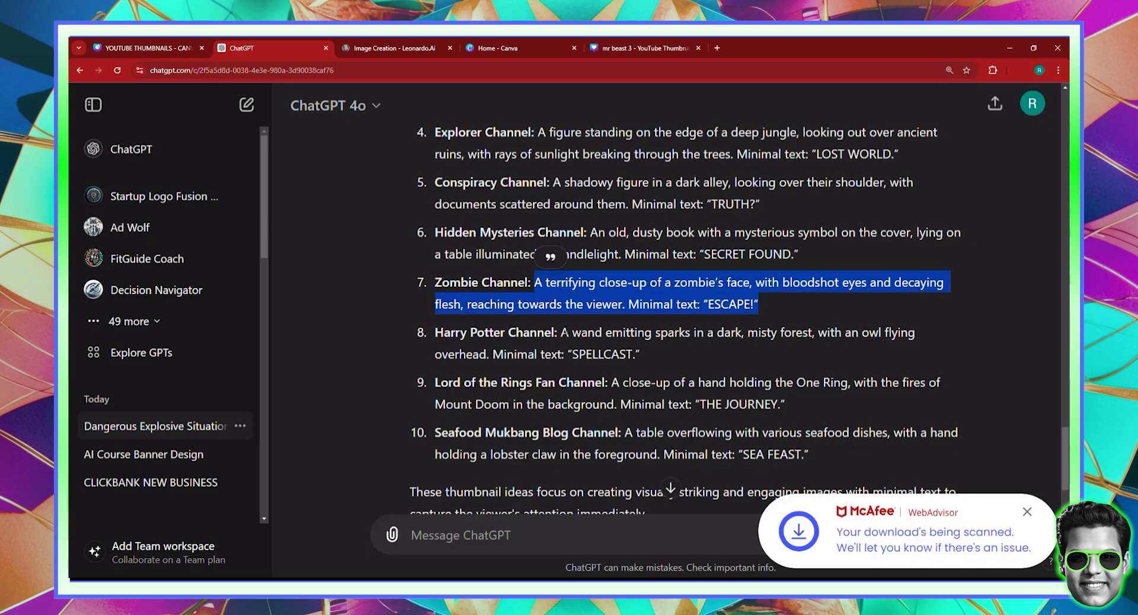
pyautogui.moveTo(561, 332); pyautogui.dragTo(640, 353)
pyautogui.rightClick(639, 353)
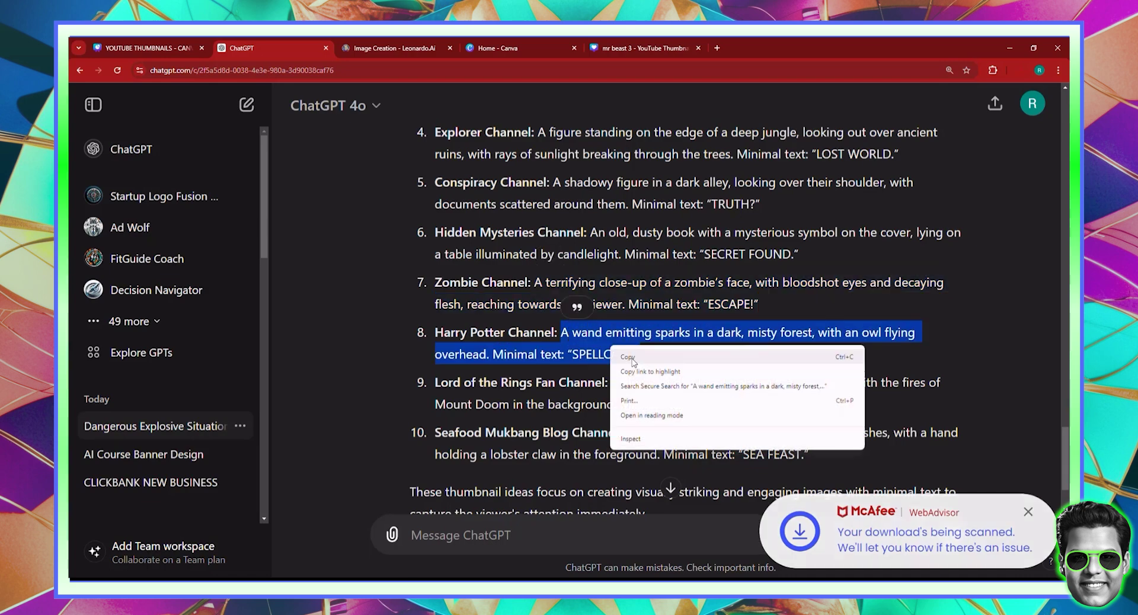
pyautogui.click(634, 362)
pyautogui.click(407, 44)
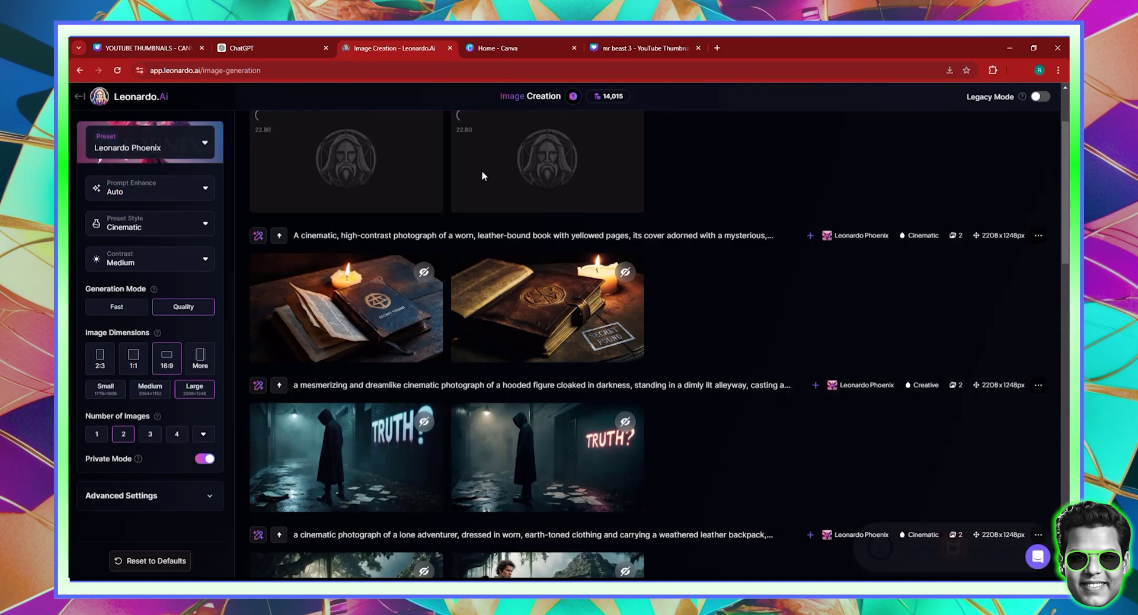
# Replace the zombie prompt with the SPELLCAST wand prompt and generate it.
pyautogui.scroll(2, 481, 176)
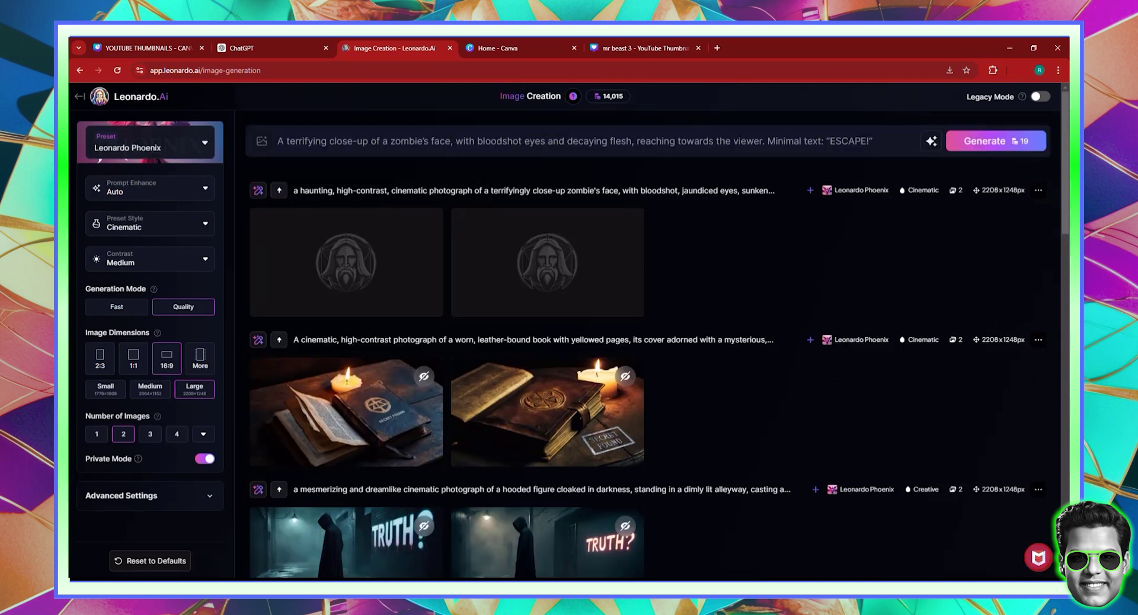
pyautogui.tripleClick(522, 141)
pyautogui.rightClick(521, 141)
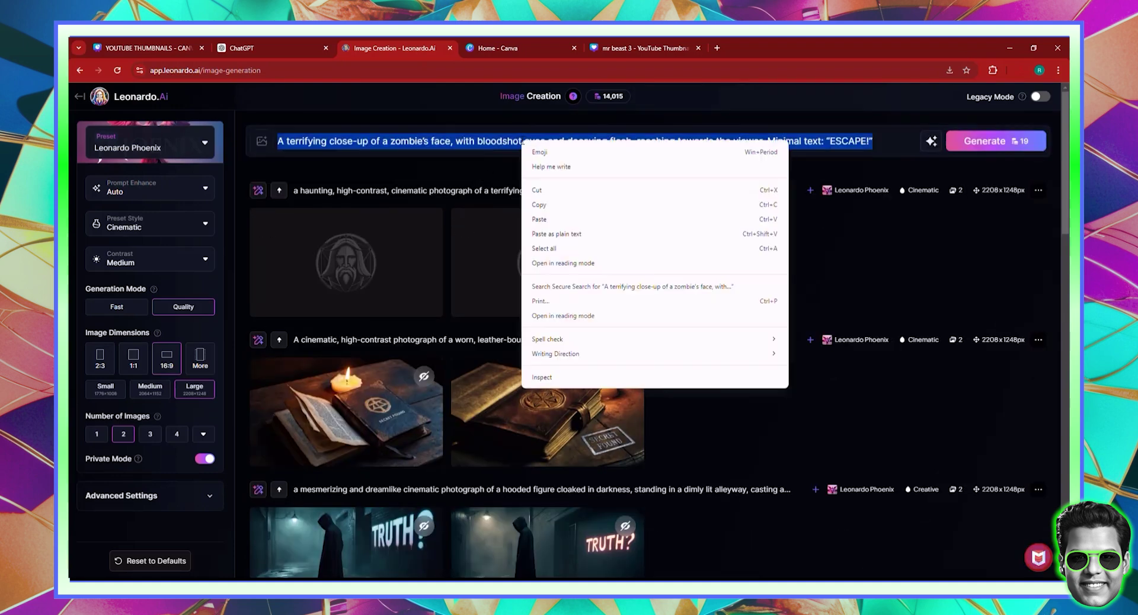
pyautogui.click(540, 219)
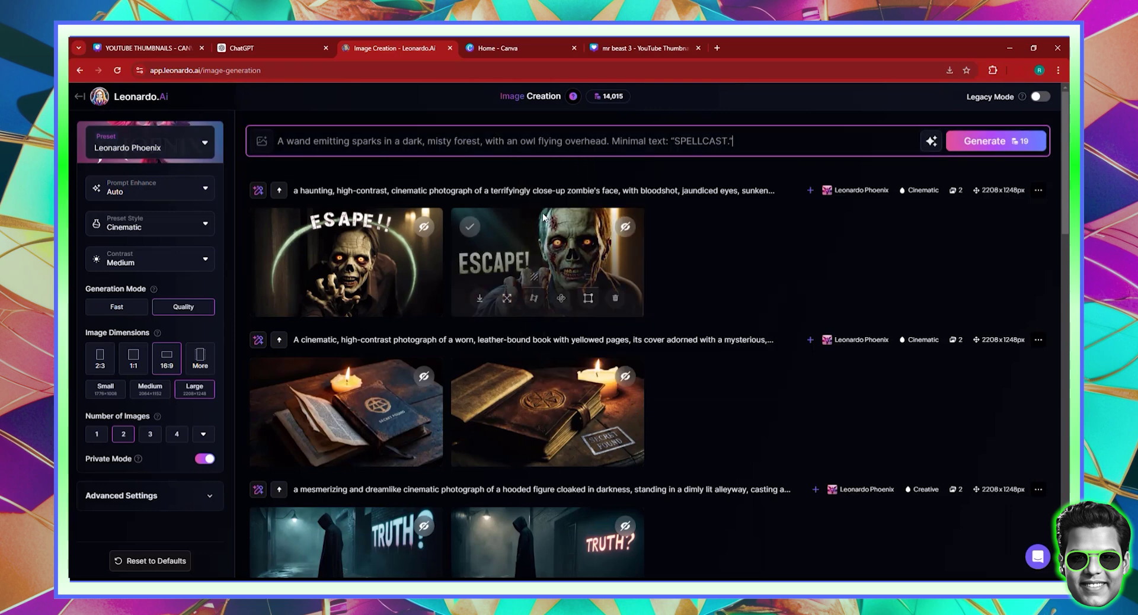
pyautogui.click(965, 143)
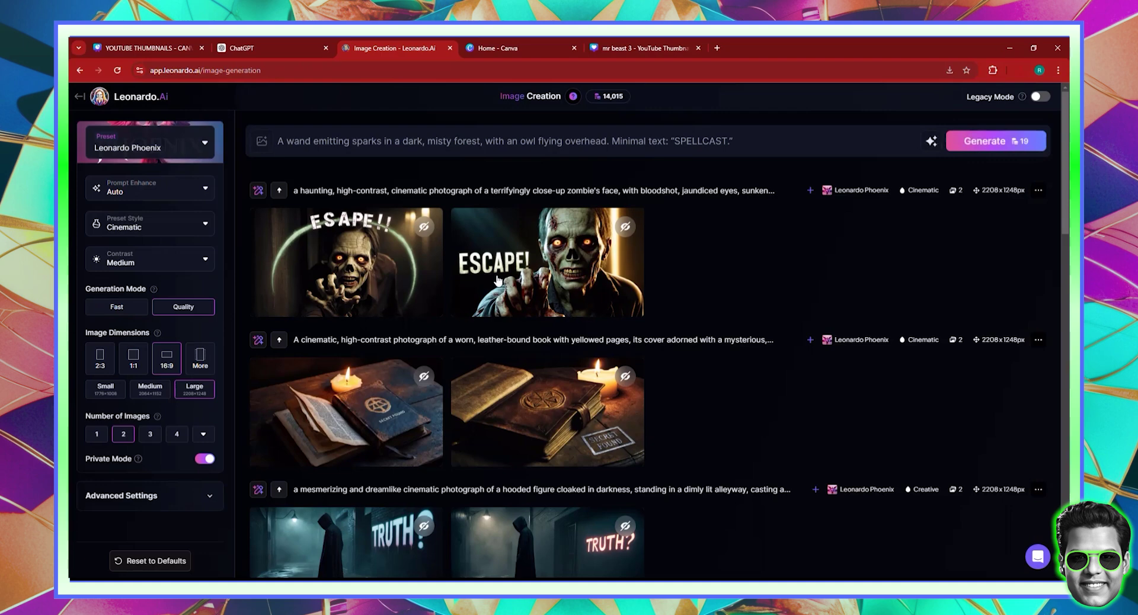
# Inspect the finished ESCAPE! zombie image at full size.
pyautogui.moveTo(498, 280)
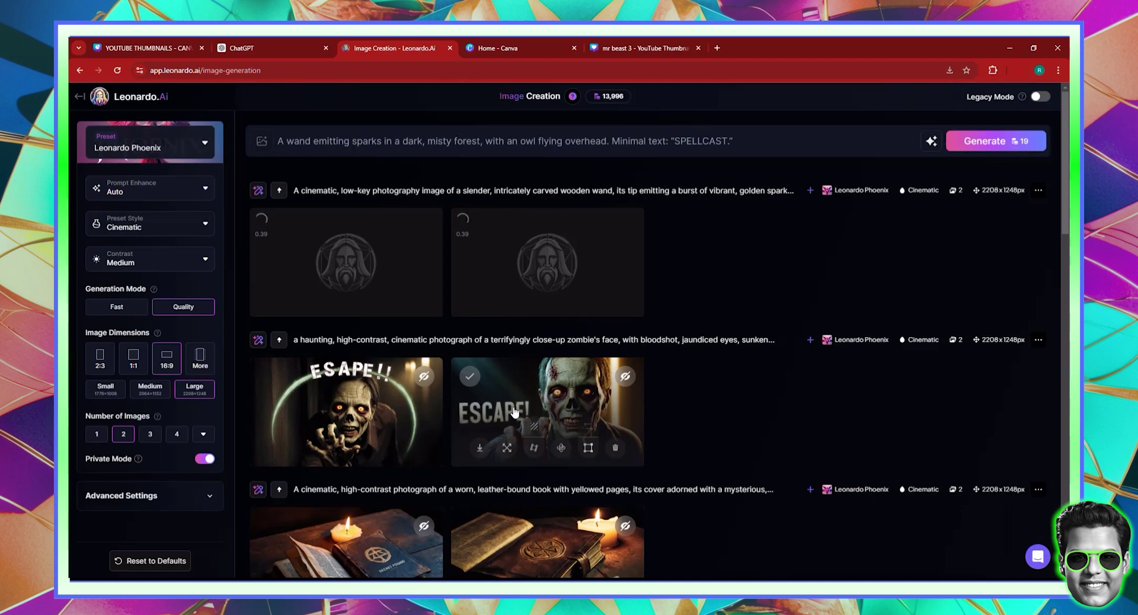
pyautogui.click(508, 413)
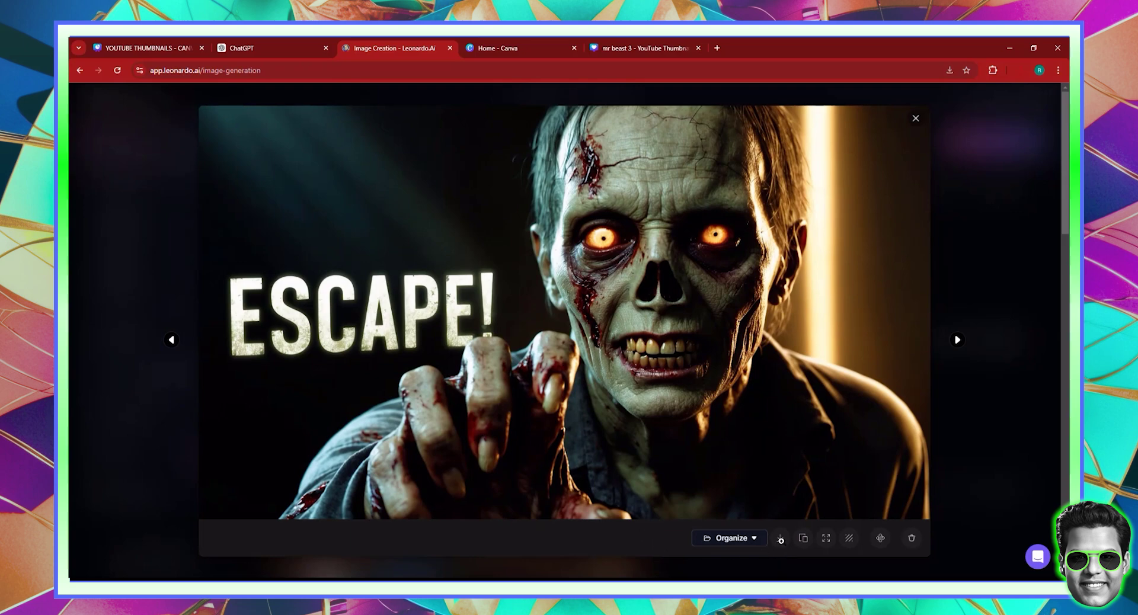
pyautogui.click(973, 419)
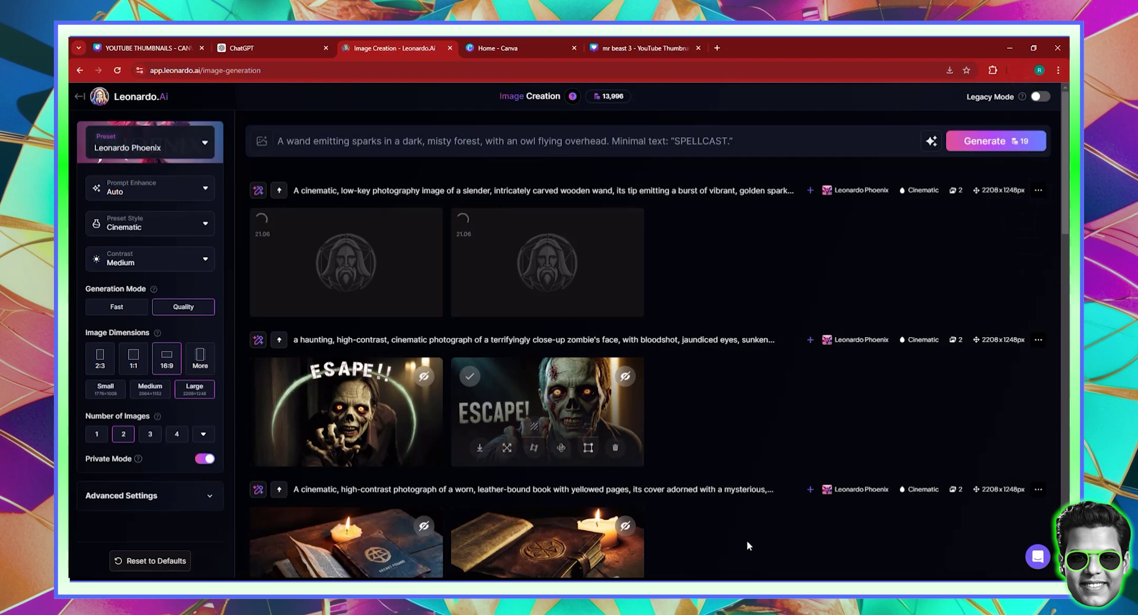
# Copy ChatGPT idea 9's One Ring THE JOURNEY prompt and return to Leonardo.Ai.
pyautogui.click(267, 48)
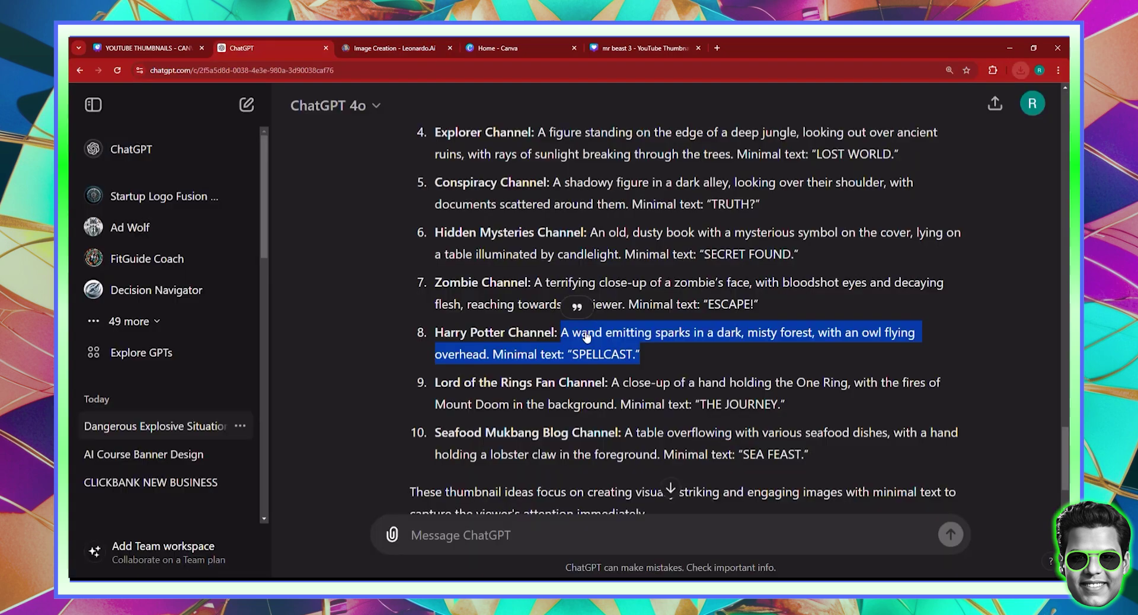
pyautogui.scroll(-1, 587, 335)
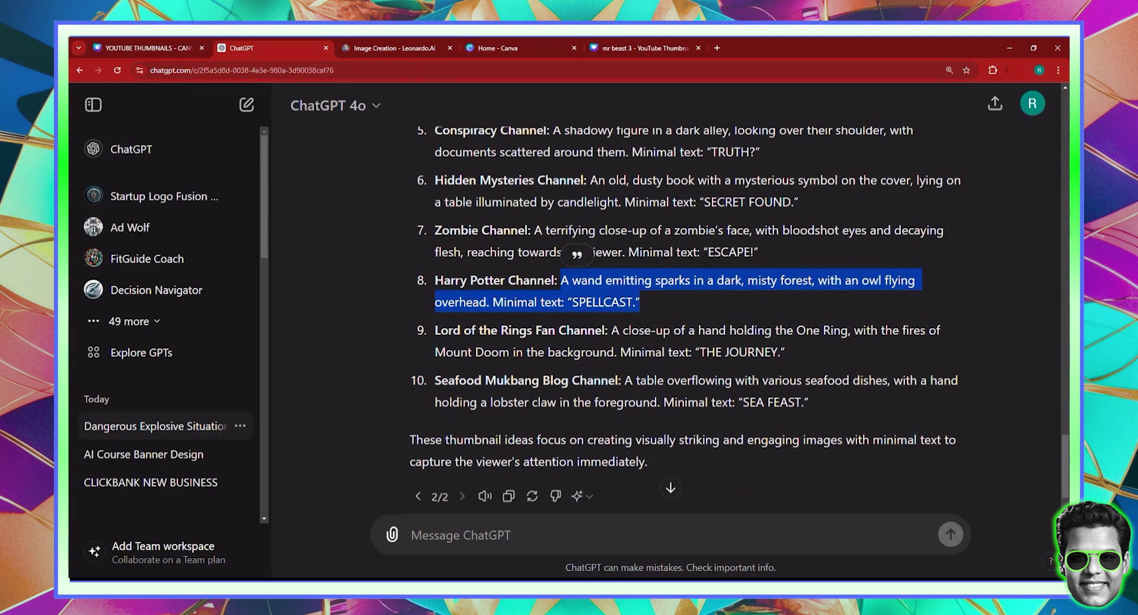
pyautogui.moveTo(612, 330); pyautogui.dragTo(783, 357)
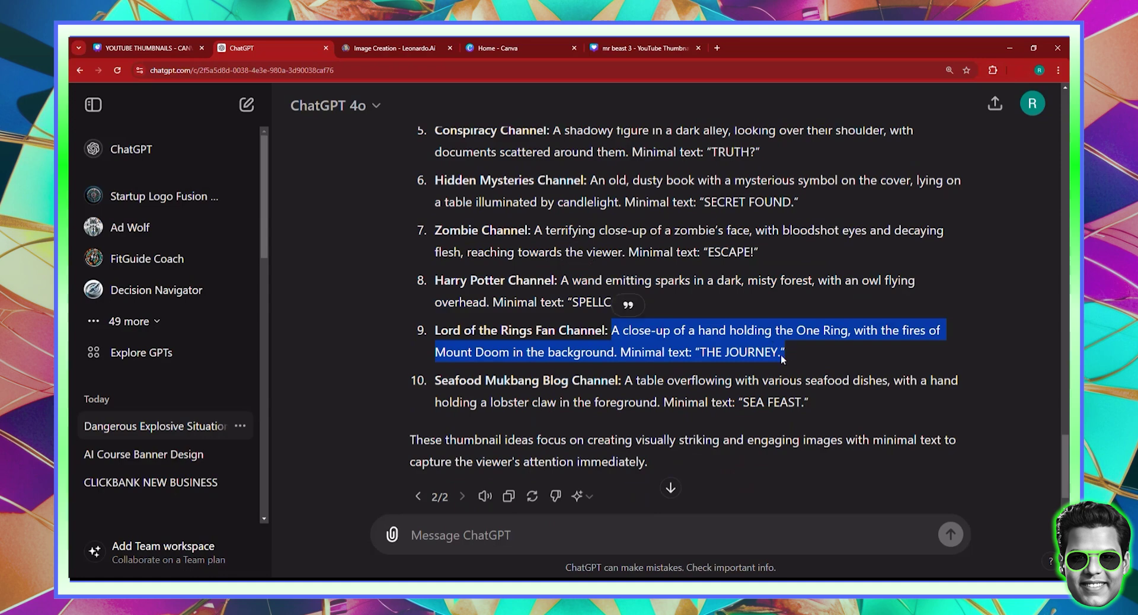
pyautogui.rightClick(783, 357)
pyautogui.click(793, 363)
pyautogui.click(646, 47)
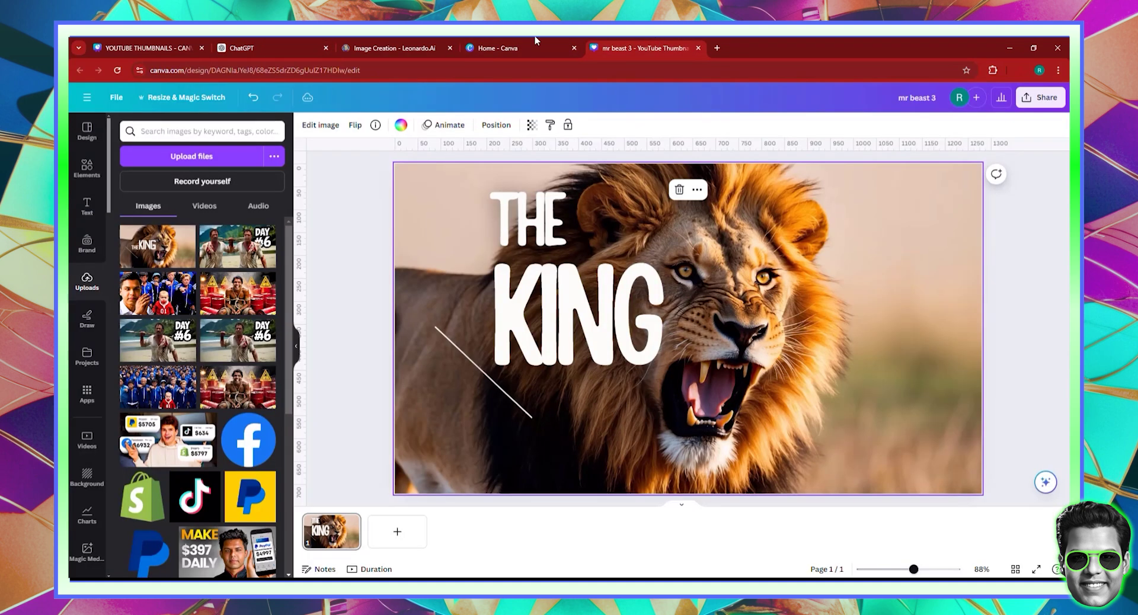
pyautogui.click(394, 48)
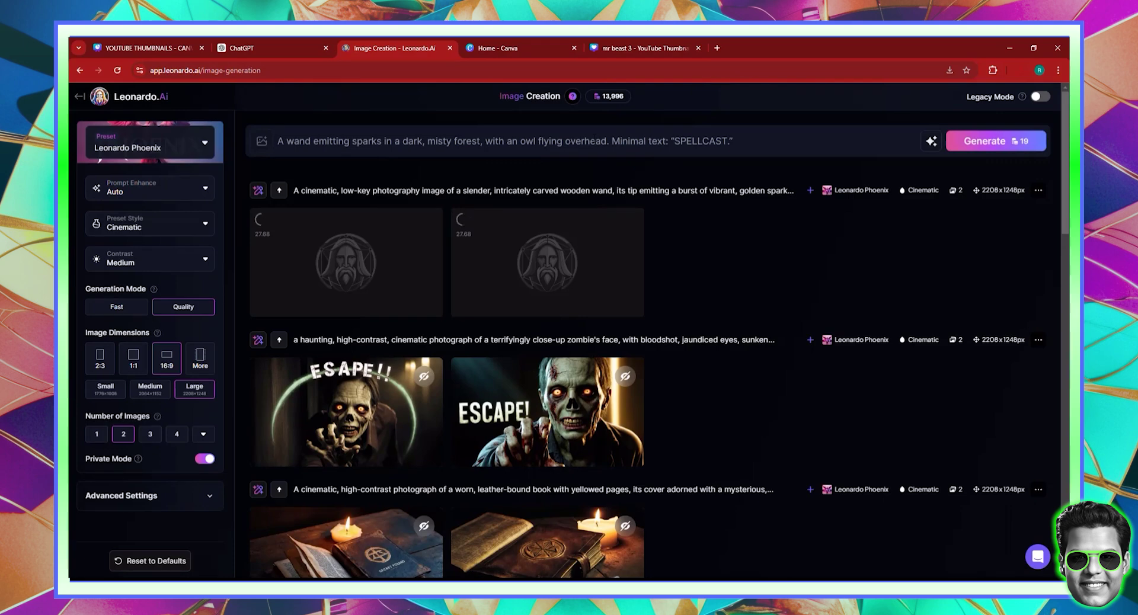
# Replace the wand prompt with the One Ring THE JOURNEY prompt and generate it.
pyautogui.click(596, 140)
pyautogui.hotkey('ctrl', 'a')
pyautogui.rightClick(595, 140)
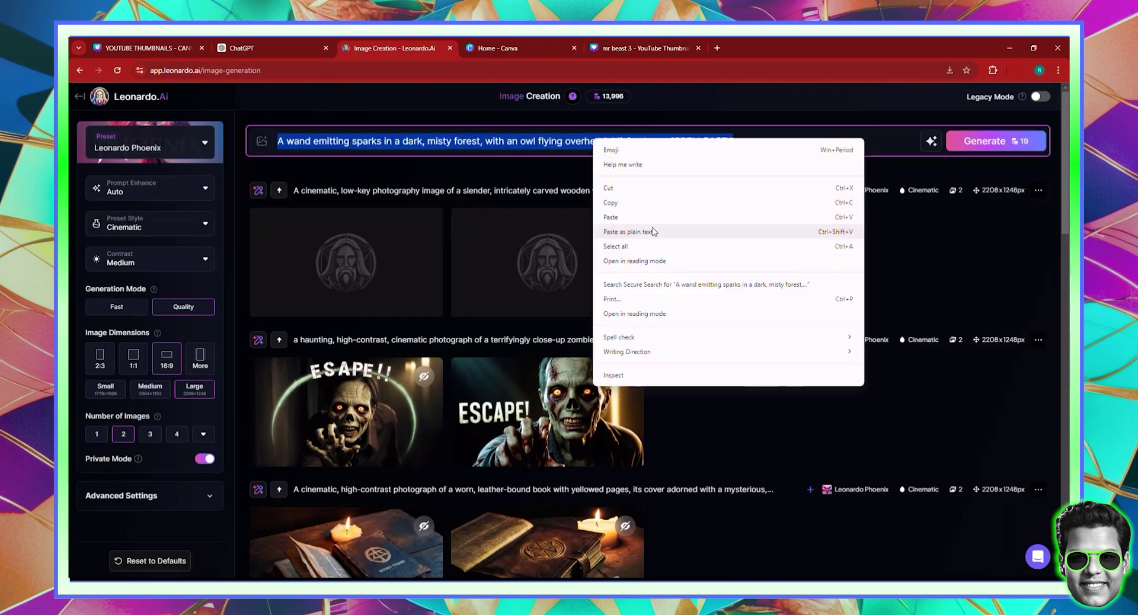
pyautogui.click(606, 218)
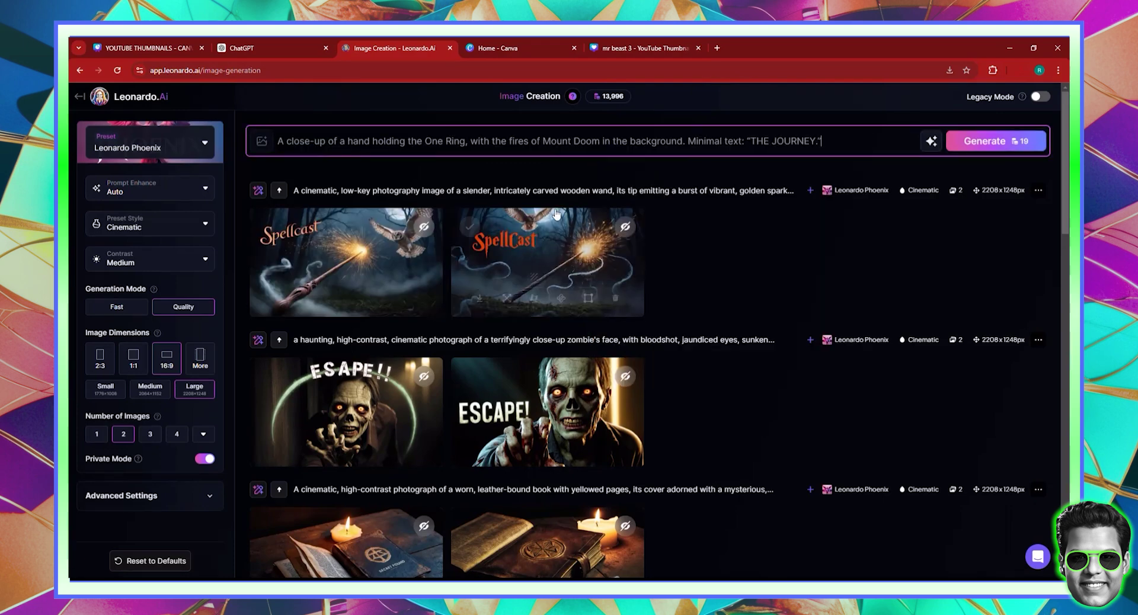
pyautogui.click(973, 150)
# Copy ChatGPT idea 10's SEA FEAST seafood prompt and return to Leonardo.Ai.
pyautogui.click(305, 48)
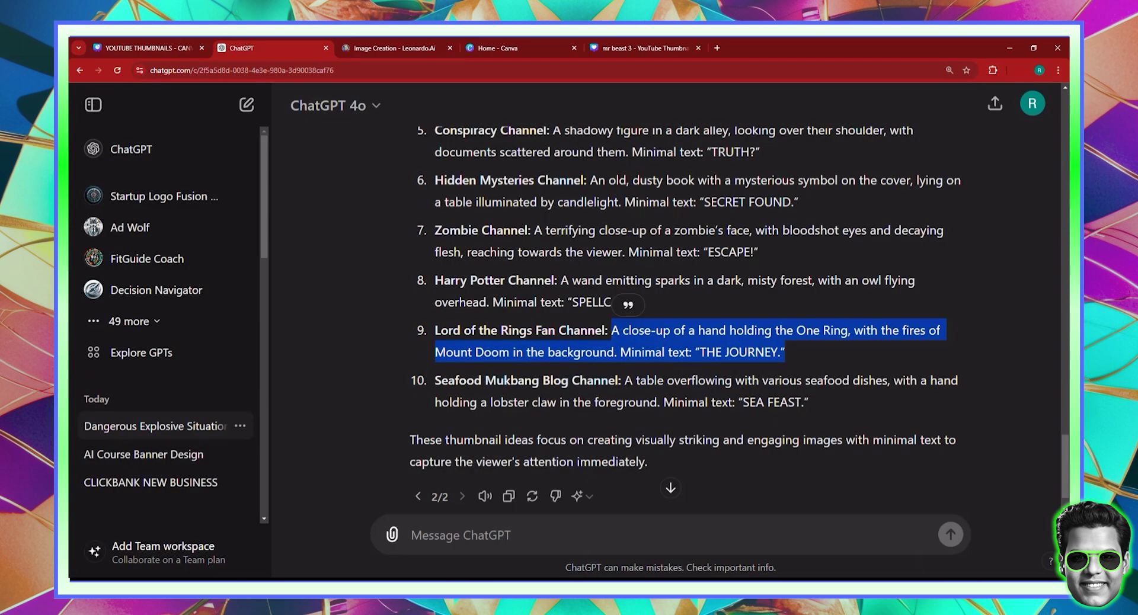
pyautogui.moveTo(624, 380); pyautogui.dragTo(808, 397)
pyautogui.rightClick(807, 396)
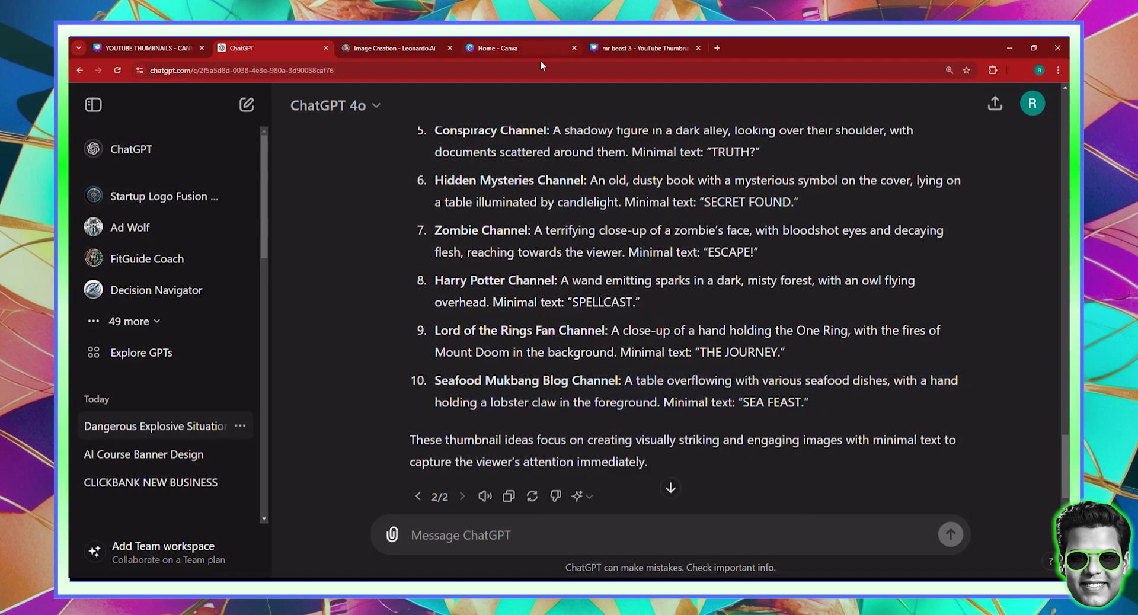
pyautogui.click(418, 48)
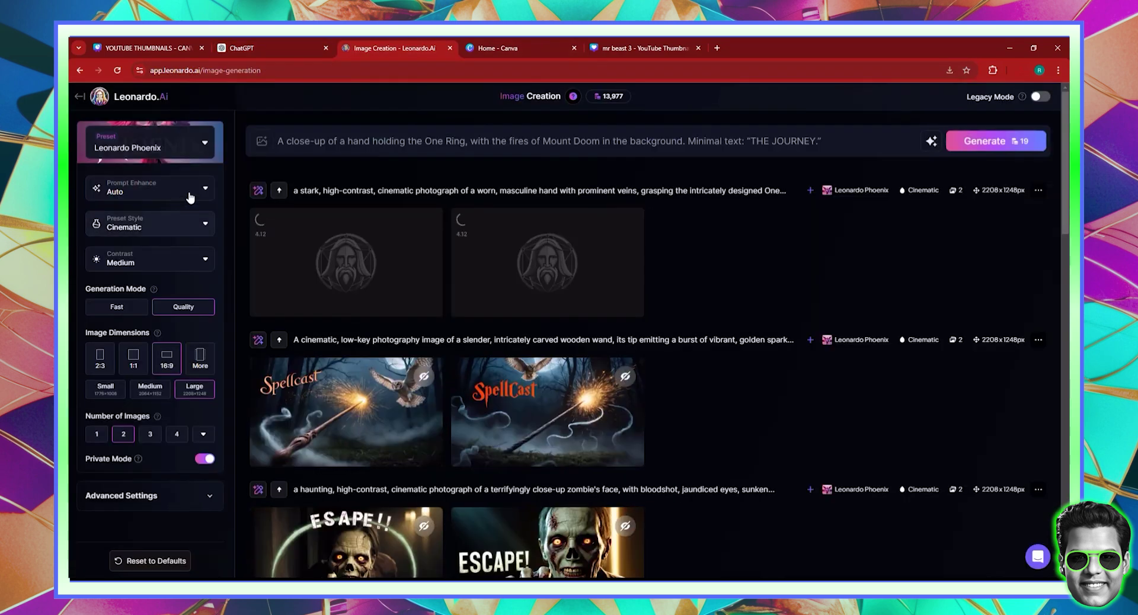
# Change the preset style to Stock Photo.
pyautogui.click(178, 193)
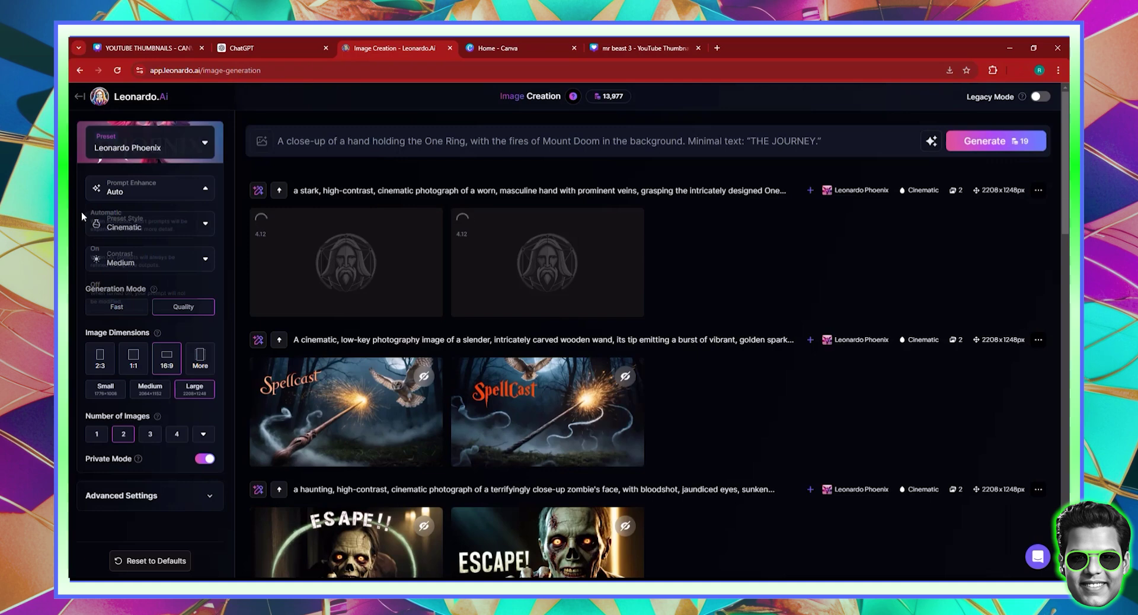
pyautogui.click(178, 224)
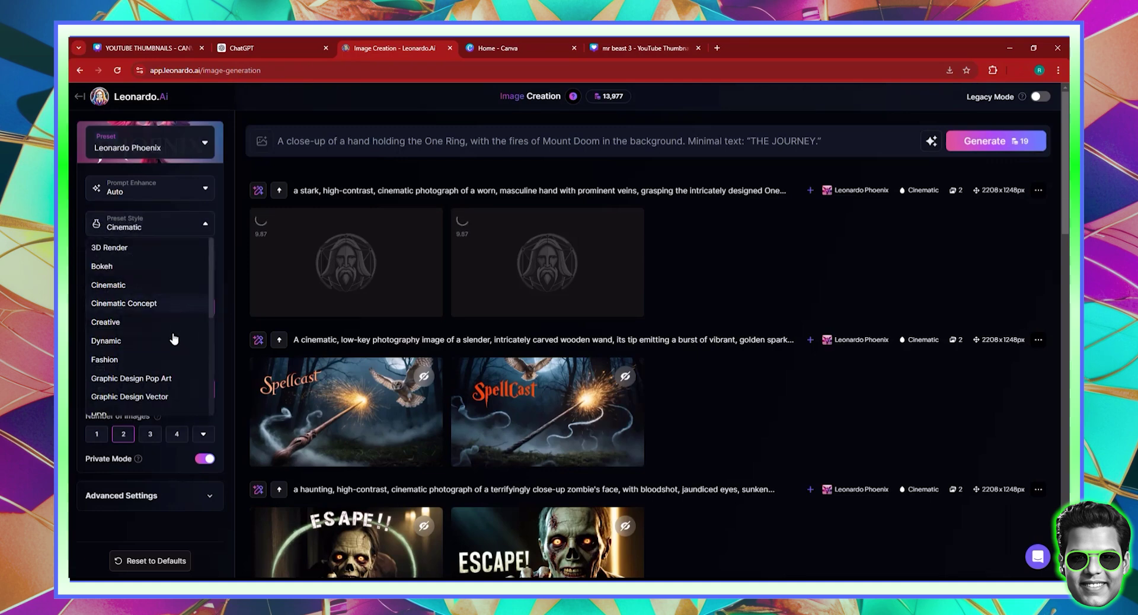
pyautogui.scroll(-3, 173, 339)
pyautogui.scroll(-3, 130, 364)
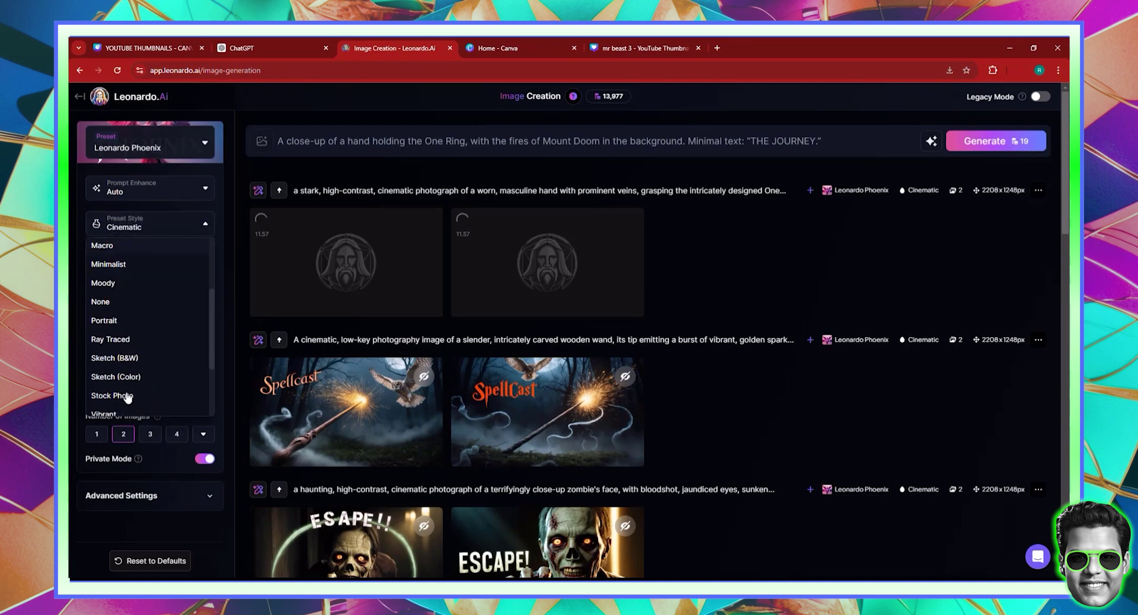
pyautogui.click(127, 396)
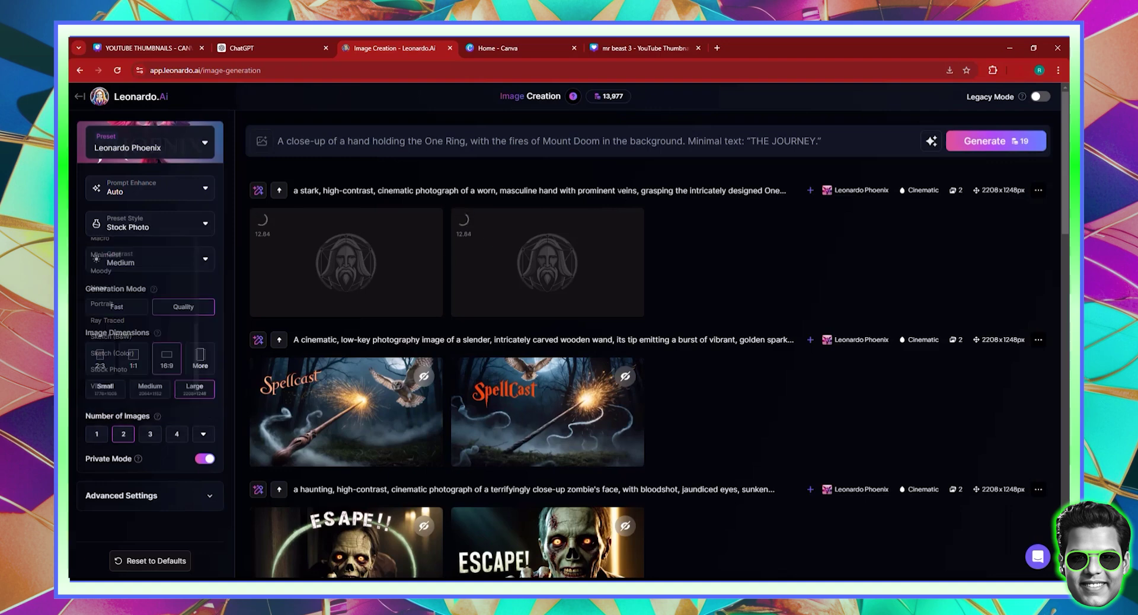
# Replace the One Ring prompt with the SEA FEAST seafood prompt and generate it.
pyautogui.tripleClick(585, 141)
pyautogui.rightClick(585, 141)
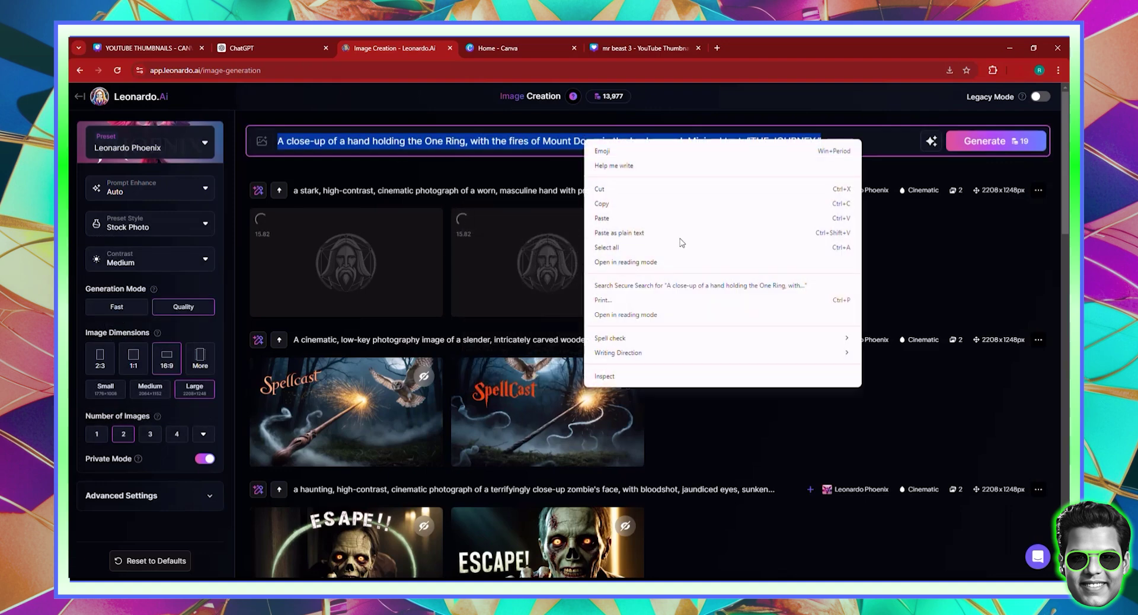
pyautogui.click(610, 223)
pyautogui.hotkey('ctrl', 'v')
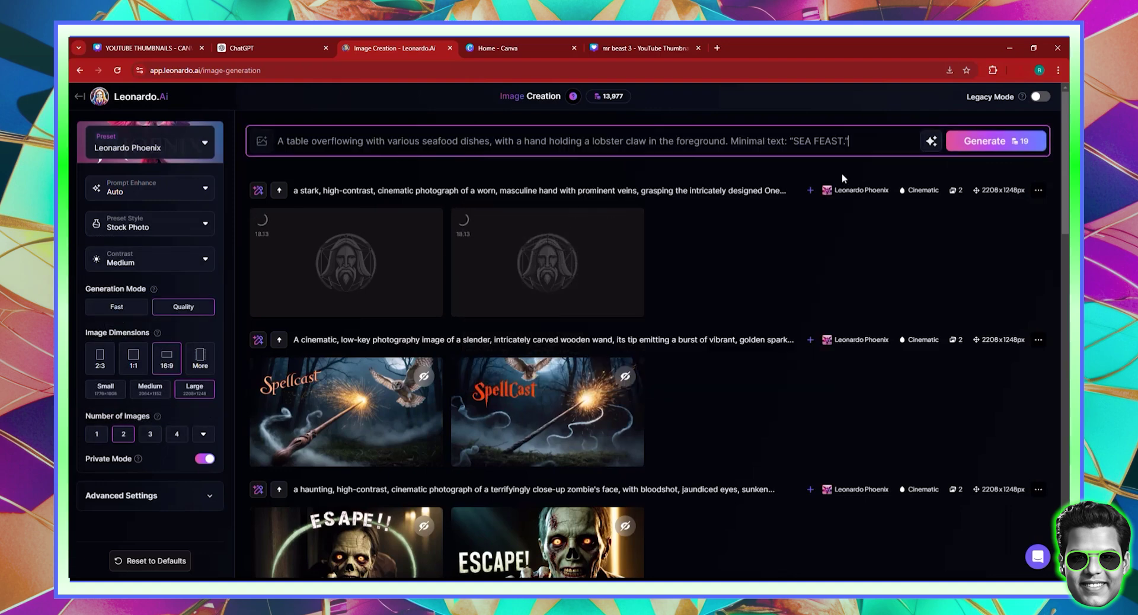
pyautogui.click(972, 149)
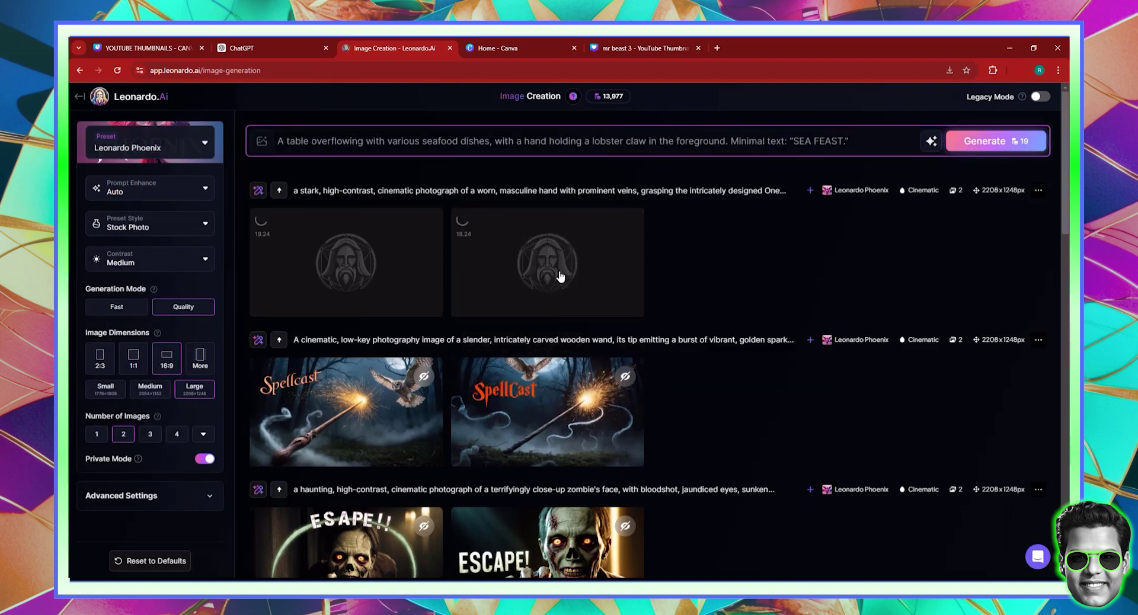
# Download the orange-lettered SpellCast wand-and-owl image from the full-size viewer.
pyautogui.click(348, 394)
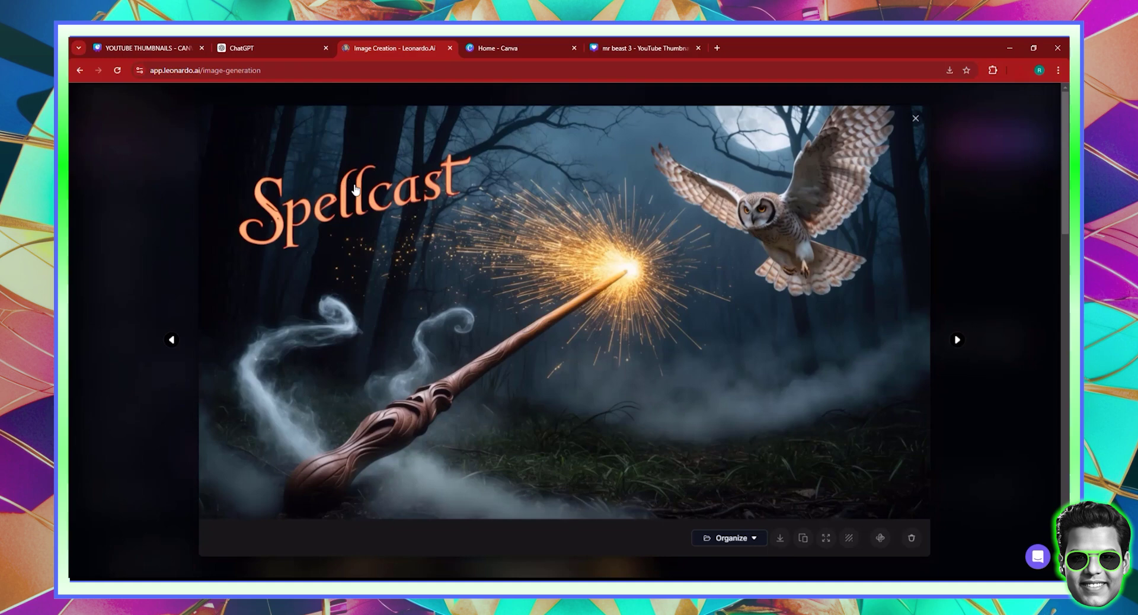
pyautogui.click(957, 341)
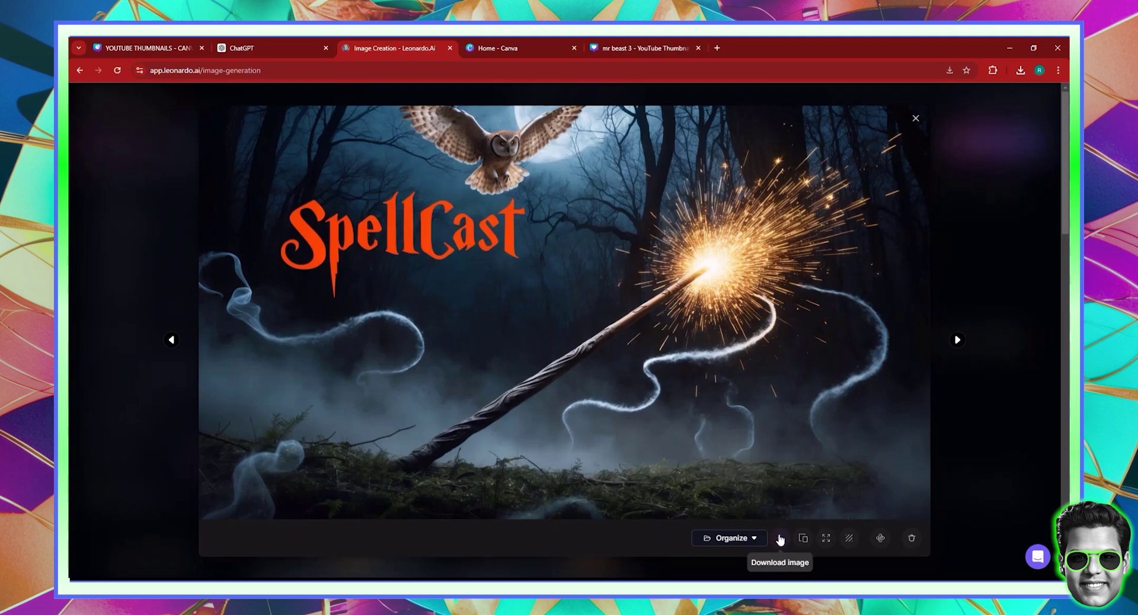
pyautogui.click(781, 538)
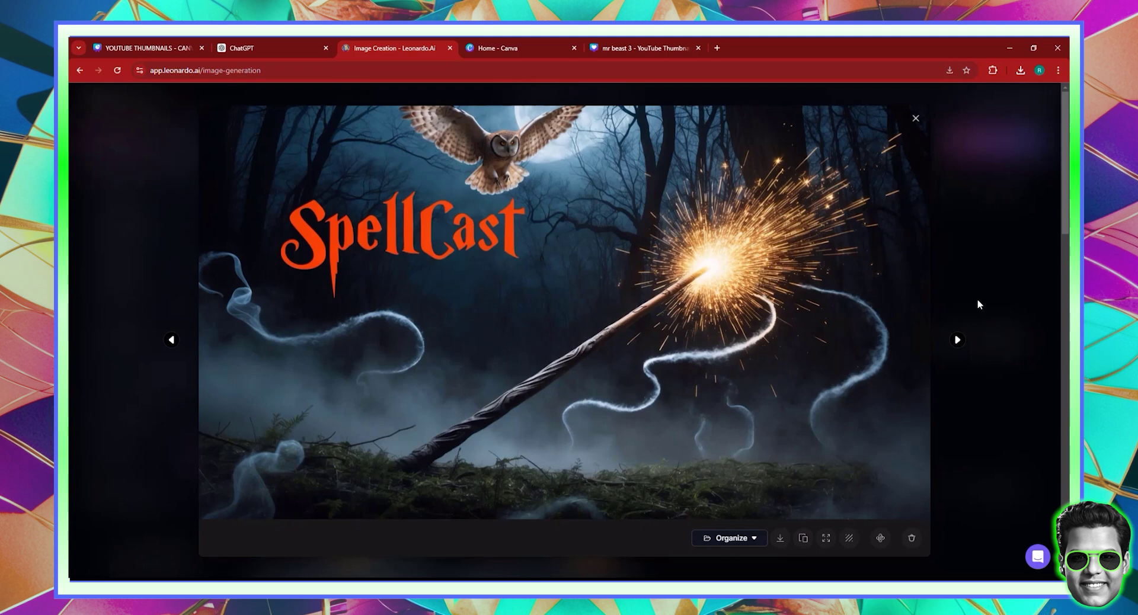
pyautogui.click(979, 304)
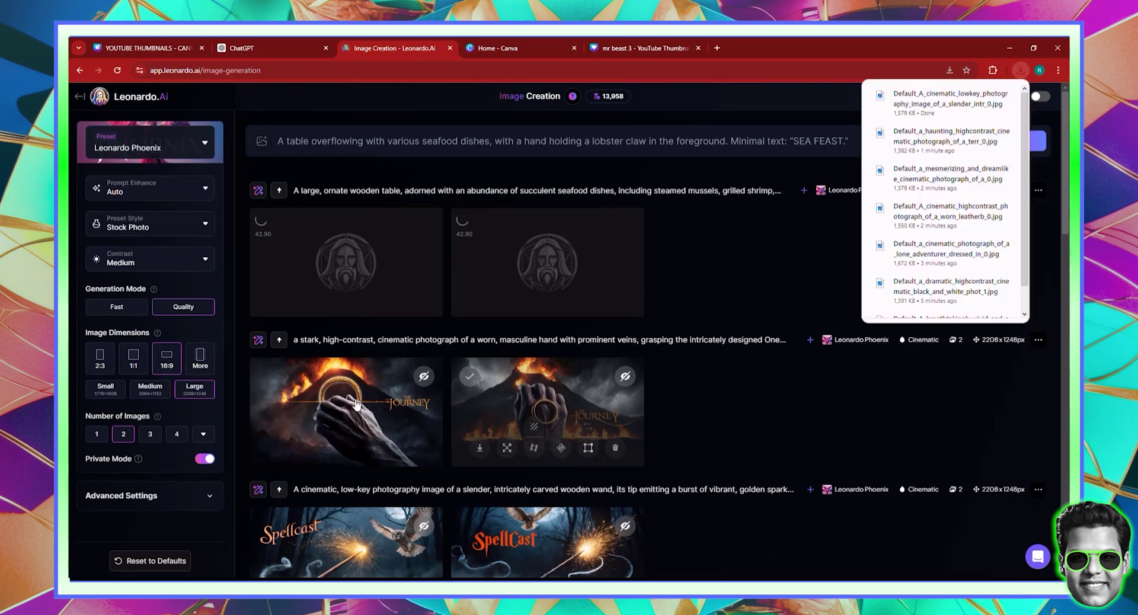
# Browse The Journey ring images full size, including the fist-and-ring one.
pyautogui.click(357, 404)
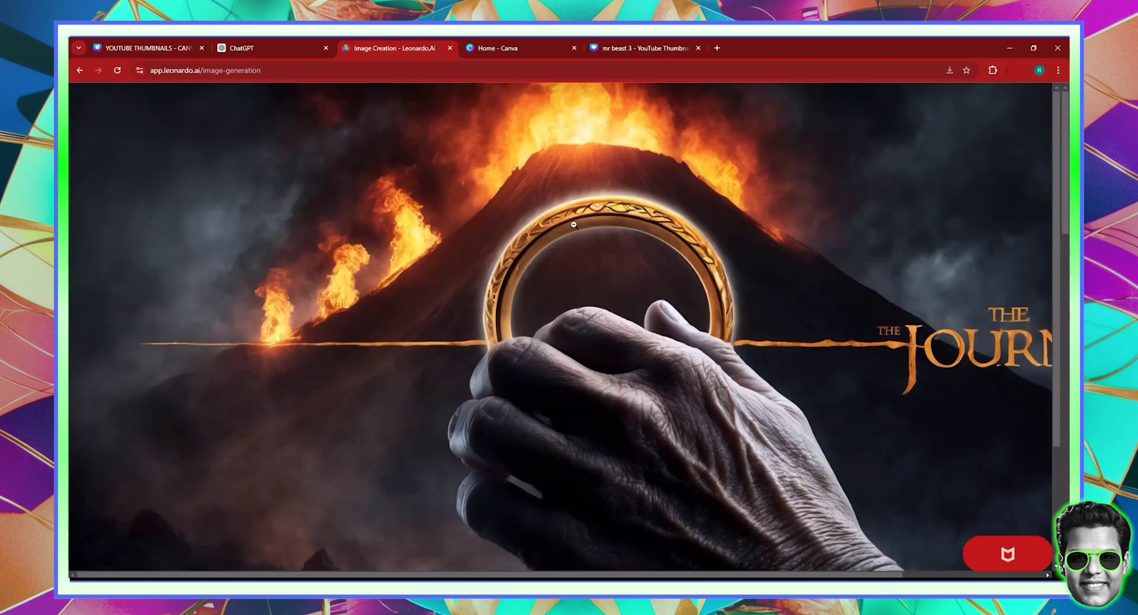
pyautogui.click(797, 230)
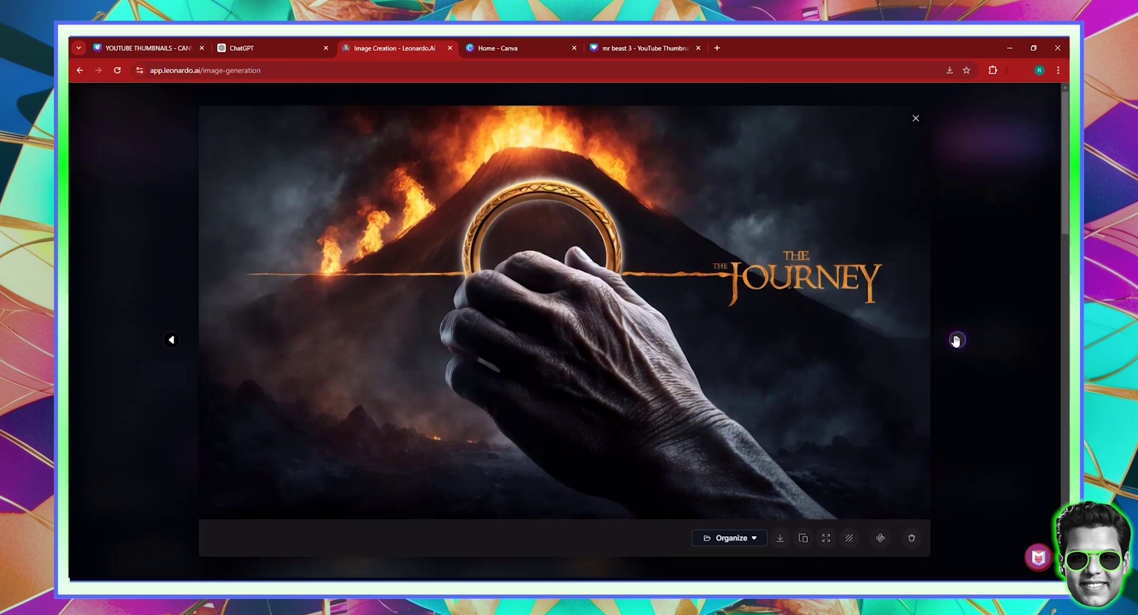
pyautogui.click(957, 340)
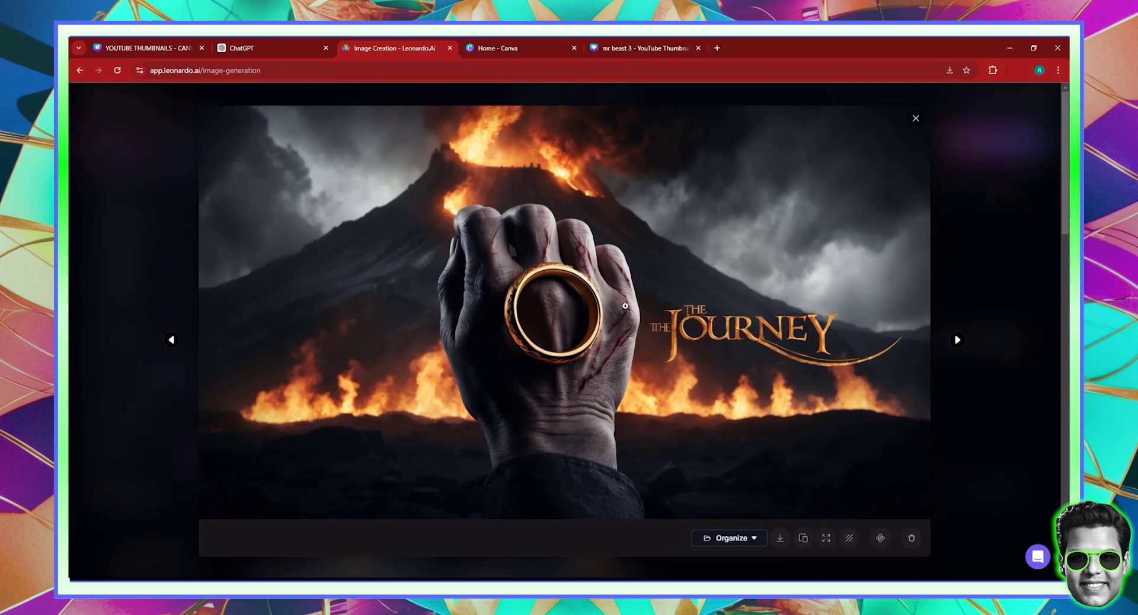
pyautogui.click(915, 119)
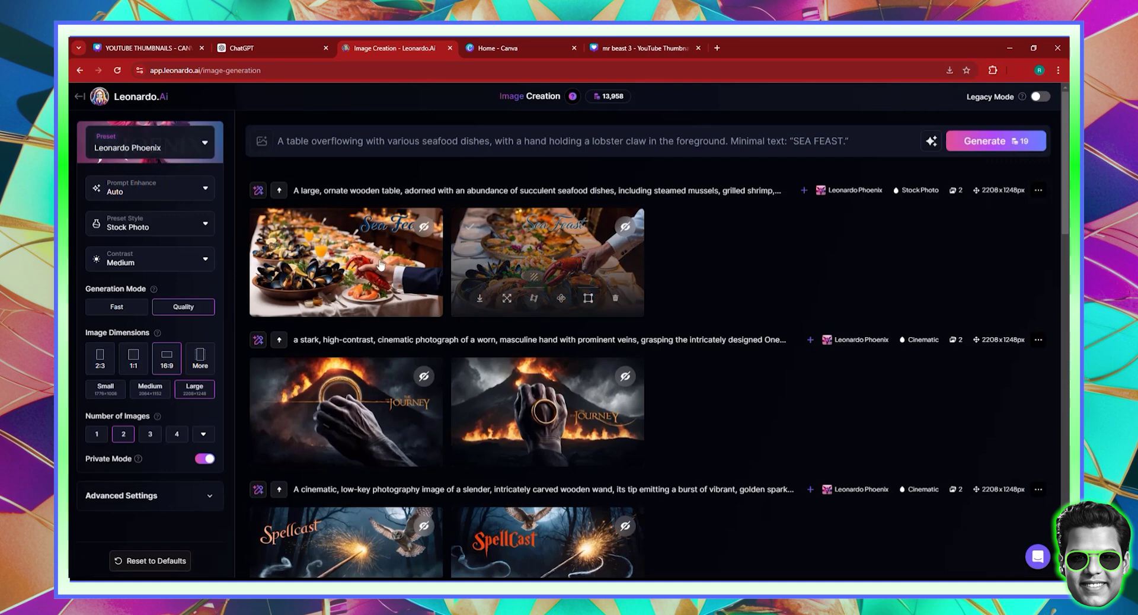
pyautogui.click(347, 240)
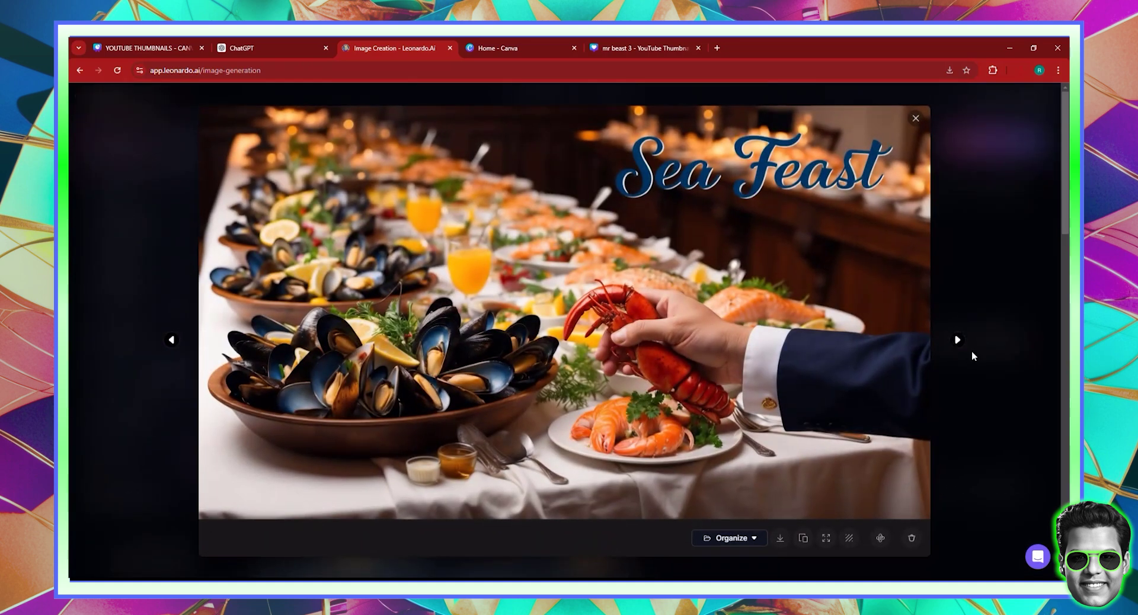
pyautogui.click(957, 341)
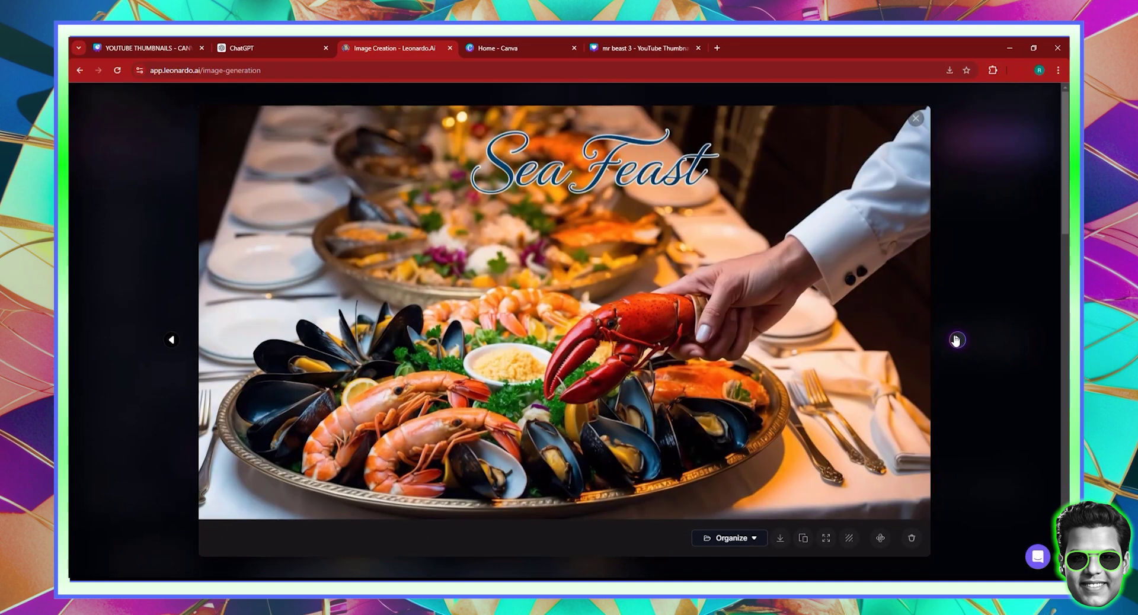
pyautogui.click(1005, 249)
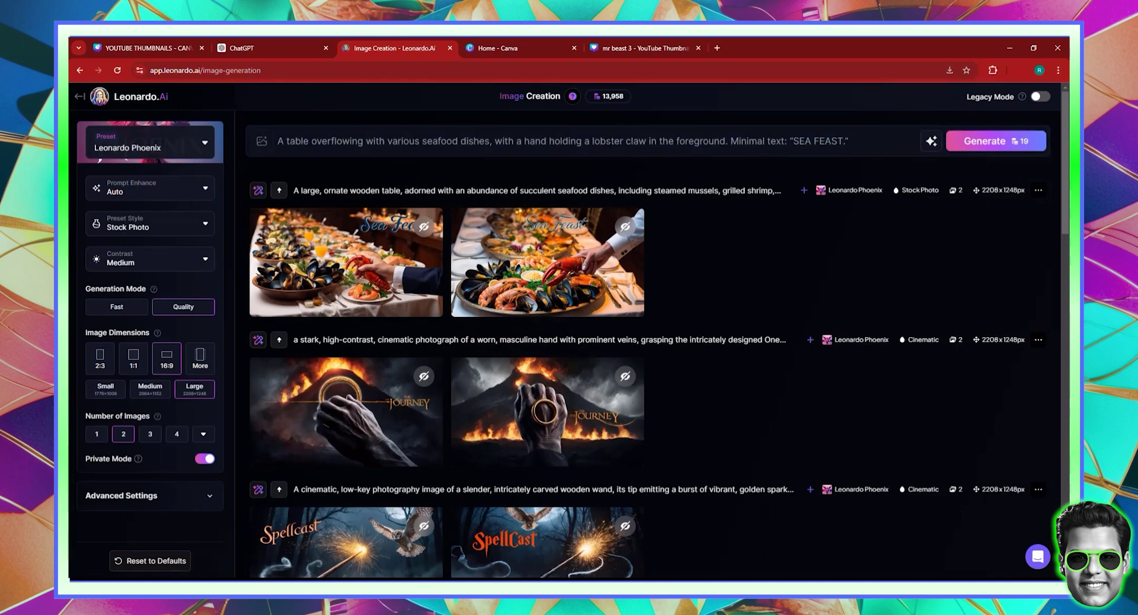
# Prefix the Sea Feast prompt with 'hungry person devouring food on a table' and generate.
pyautogui.tripleClick(422, 142)
pyautogui.click(422, 141)
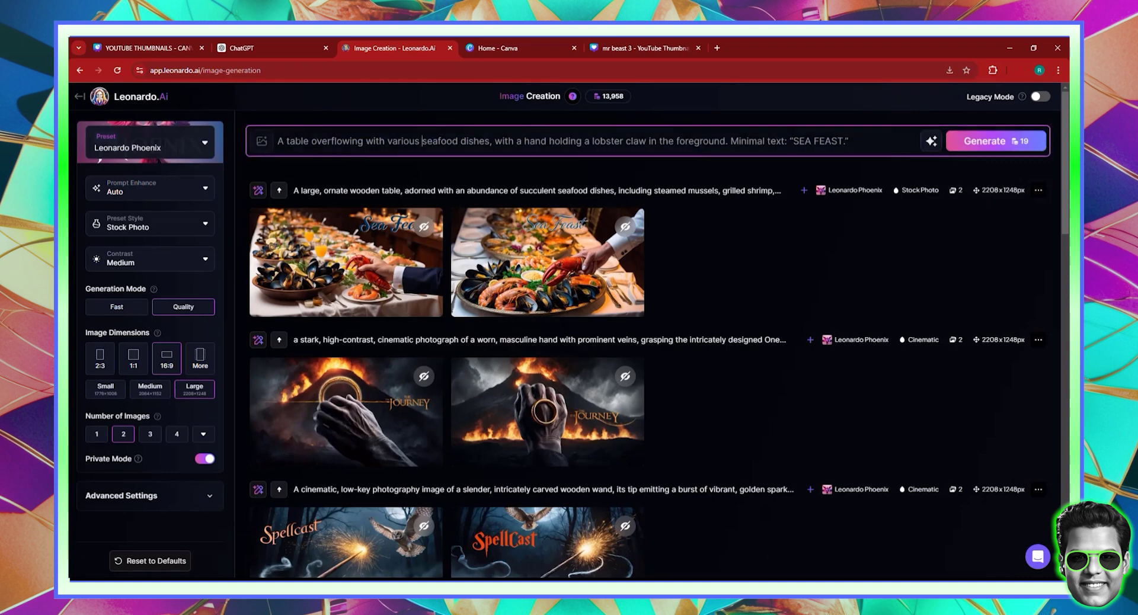
pyautogui.press('Left')
pyautogui.write('hungry person')
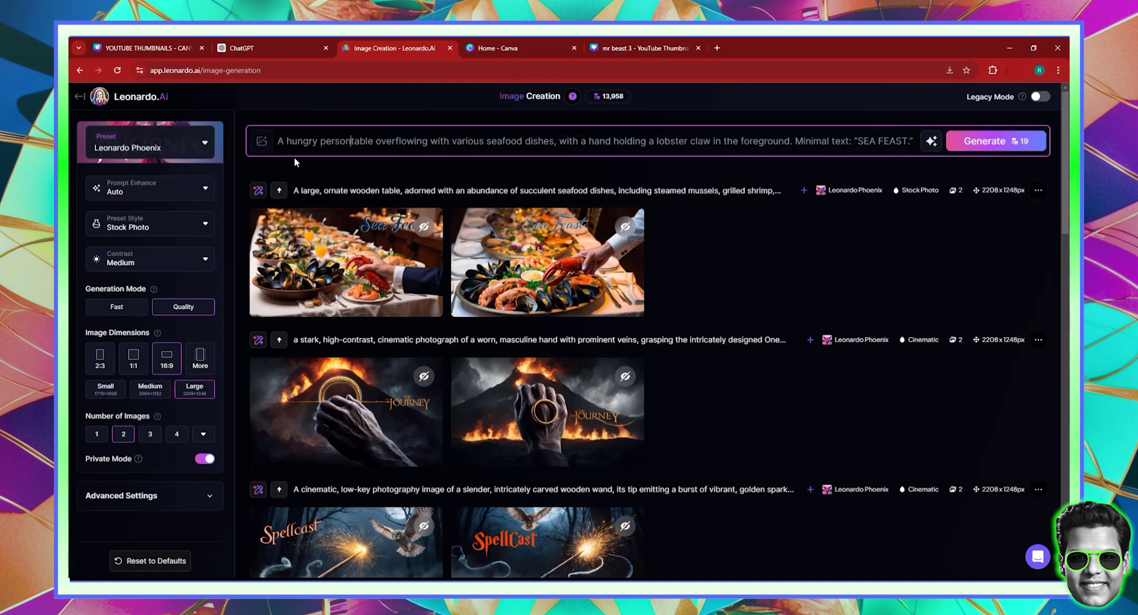
pyautogui.write(' devourin')
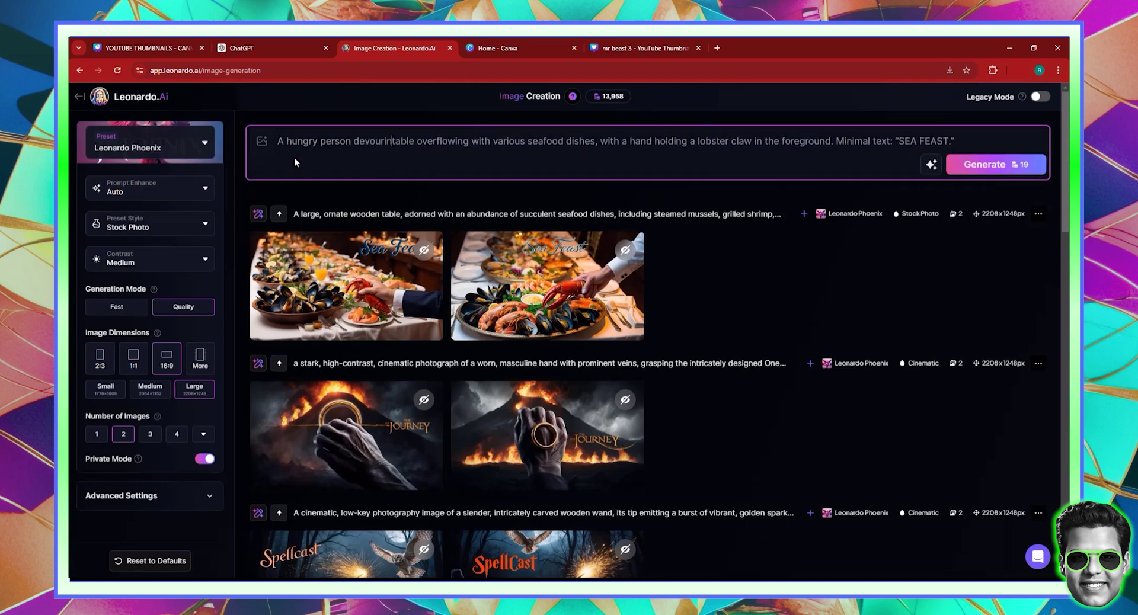
pyautogui.write('g food on  a')
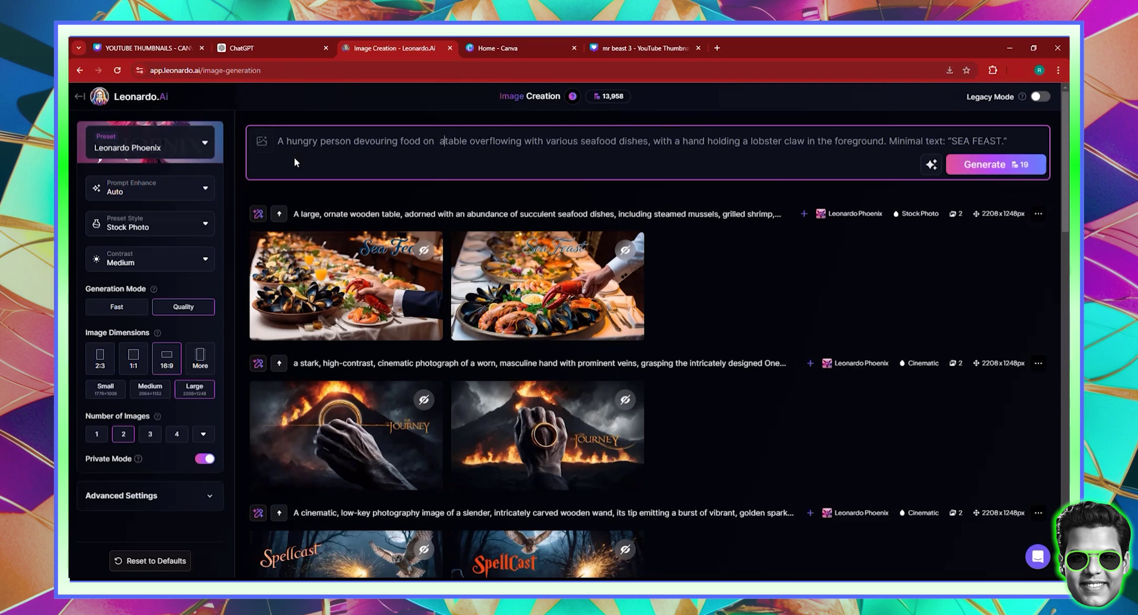
pyautogui.press('BackSpace')
pyautogui.press('BackSpace')
pyautogui.write('a')
pyautogui.click(990, 166)
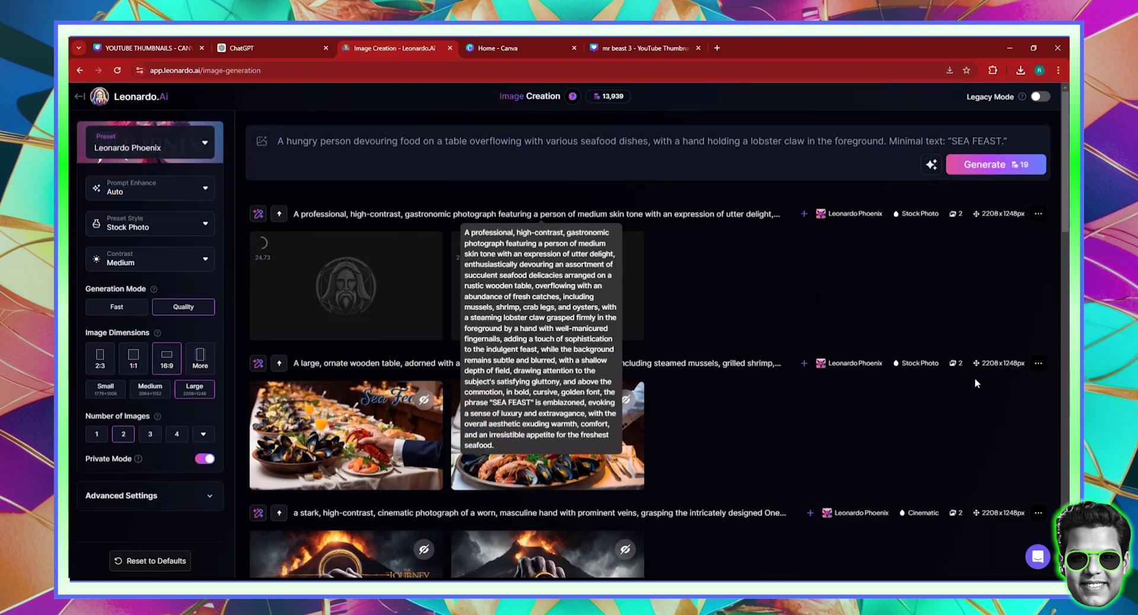
# Compare the laughing man's and the woman's new Sea Feast images full size.
pyautogui.scroll(-3, 842, 367)
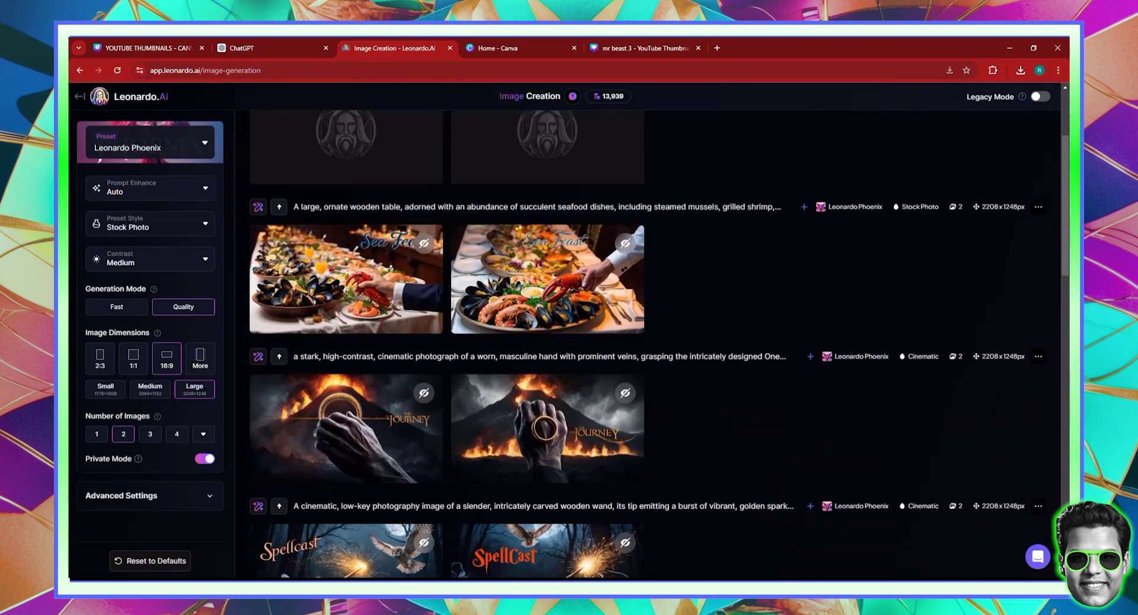
pyautogui.scroll(3, 834, 361)
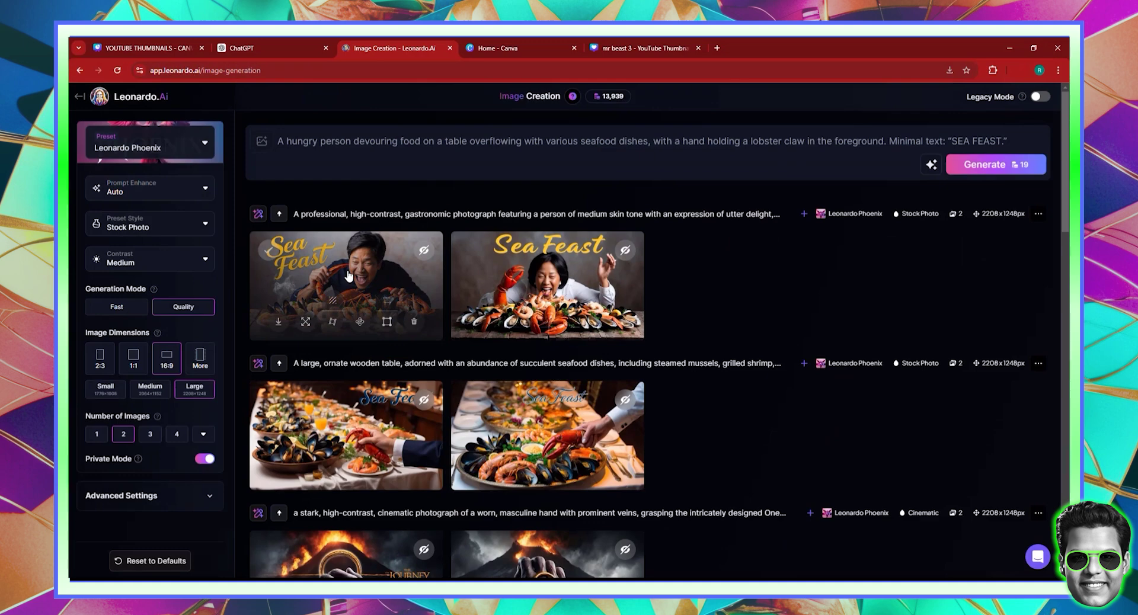
pyautogui.click(348, 275)
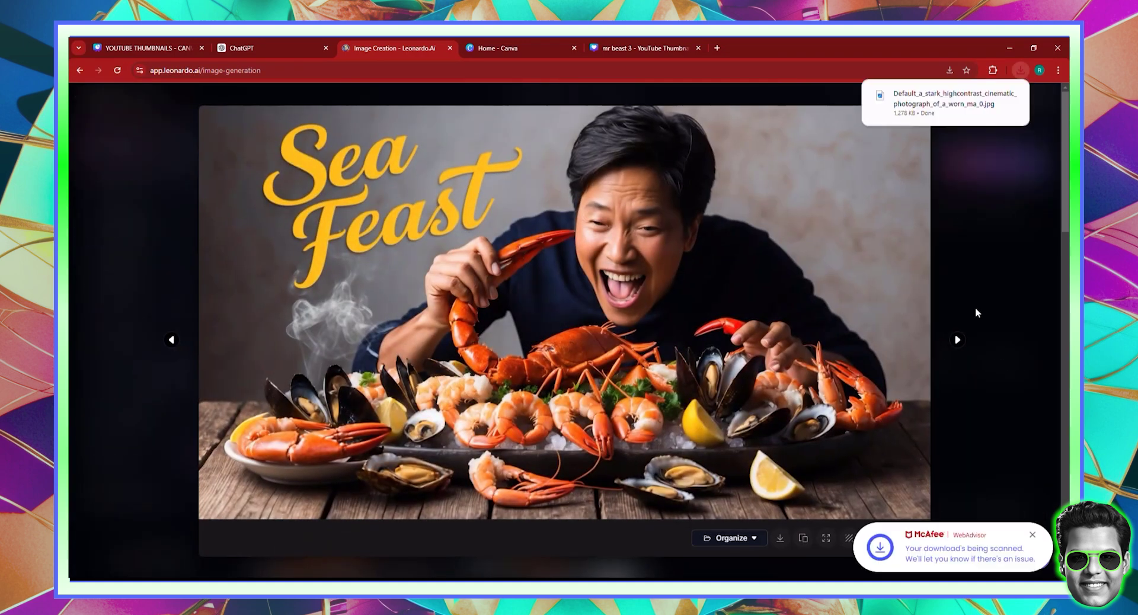
pyautogui.click(957, 340)
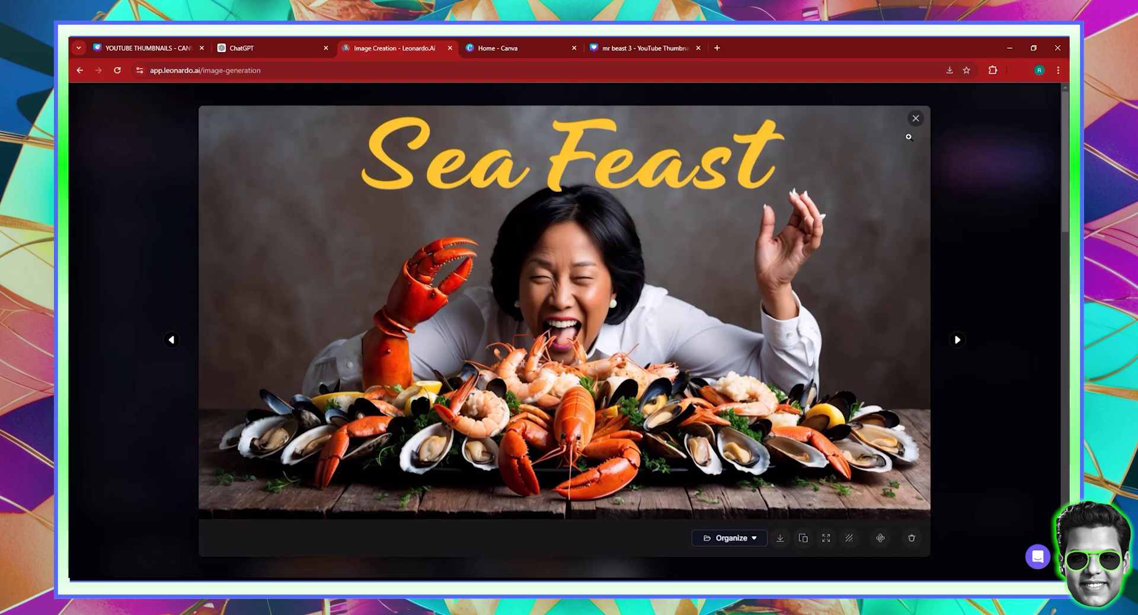
pyautogui.click(917, 120)
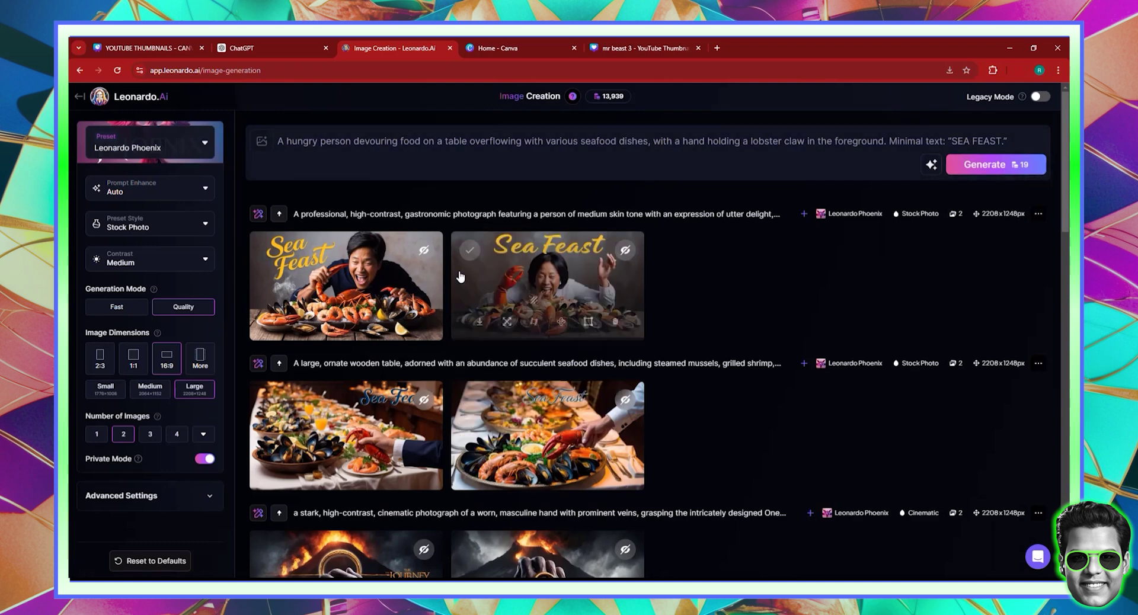
pyautogui.click(363, 280)
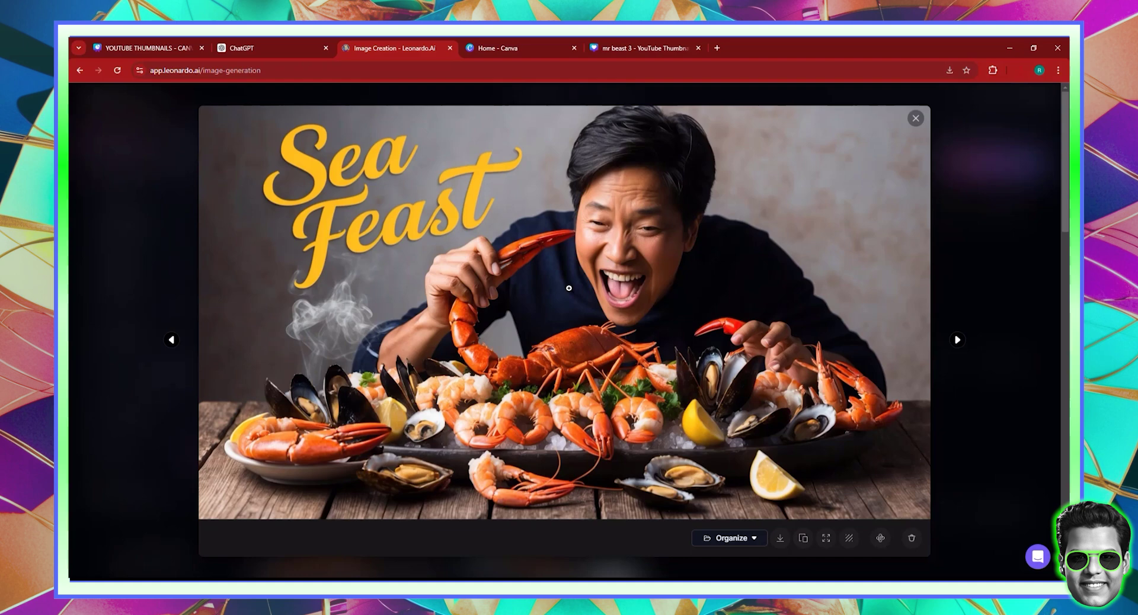
pyautogui.click(916, 119)
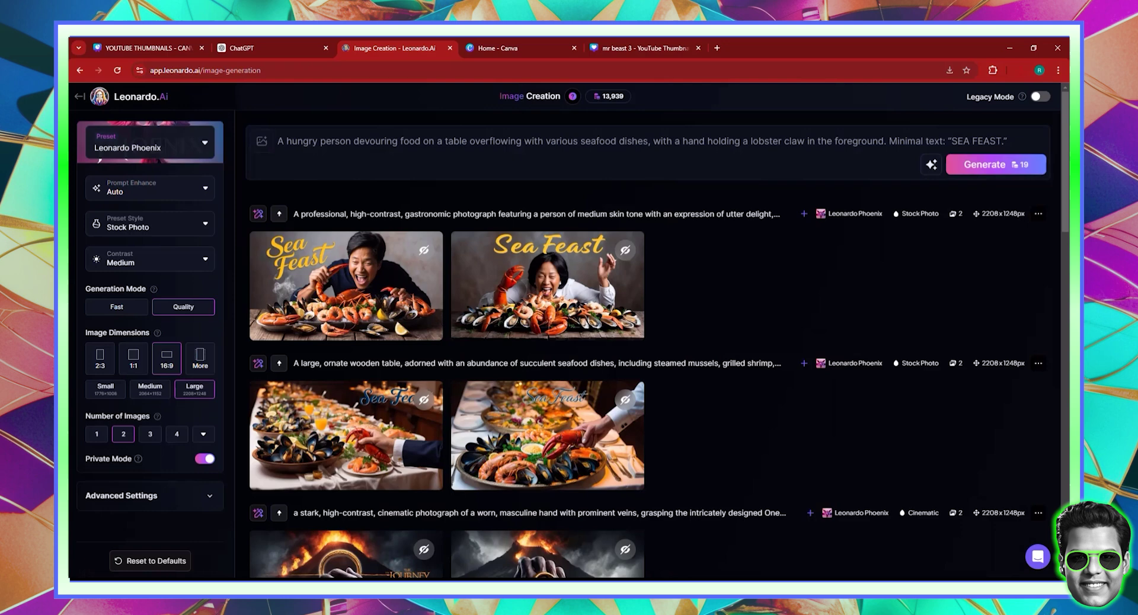
# Download the laughing man's and the lobster-platter Sea Feast images.
pyautogui.click(278, 324)
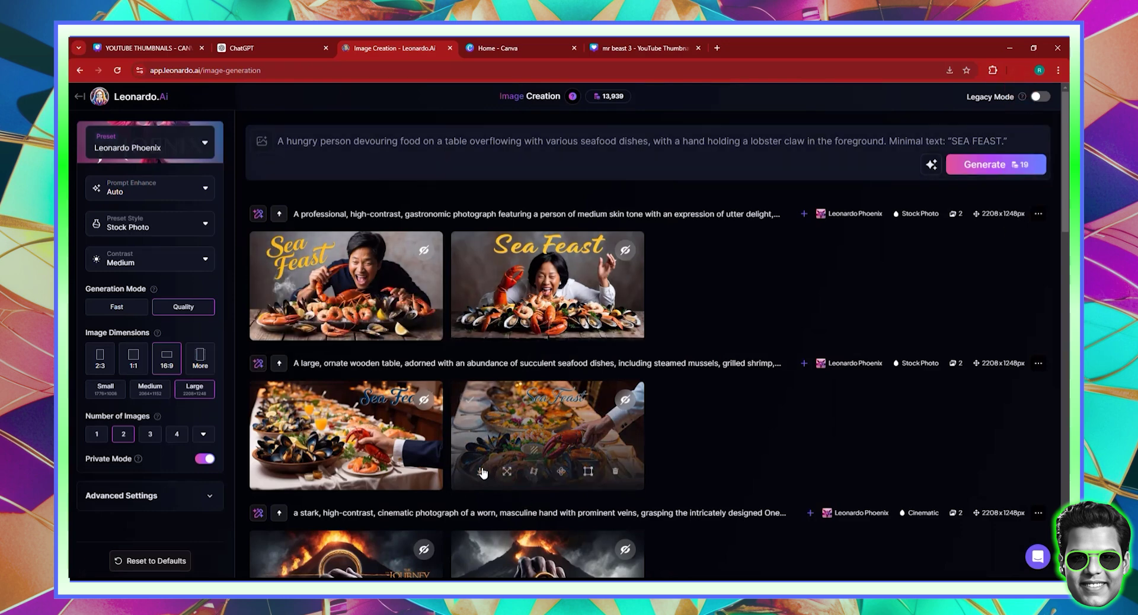
pyautogui.click(476, 480)
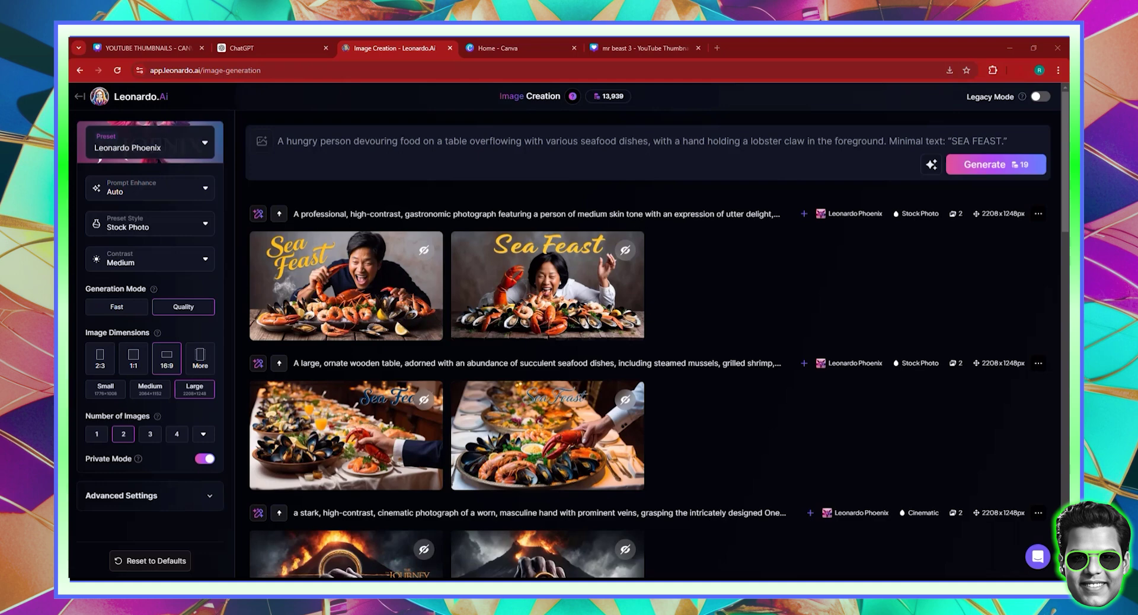
pyautogui.scroll(-8, 652, 344)
pyautogui.scroll(-3, 652, 344)
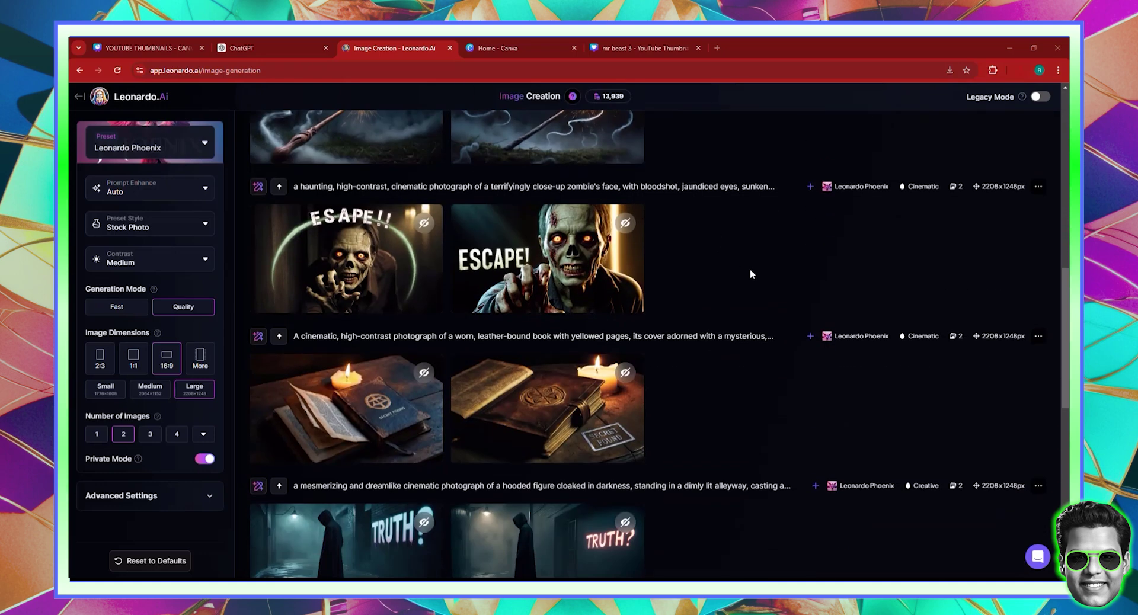
pyautogui.scroll(10, 750, 270)
pyautogui.scroll(2, 750, 270)
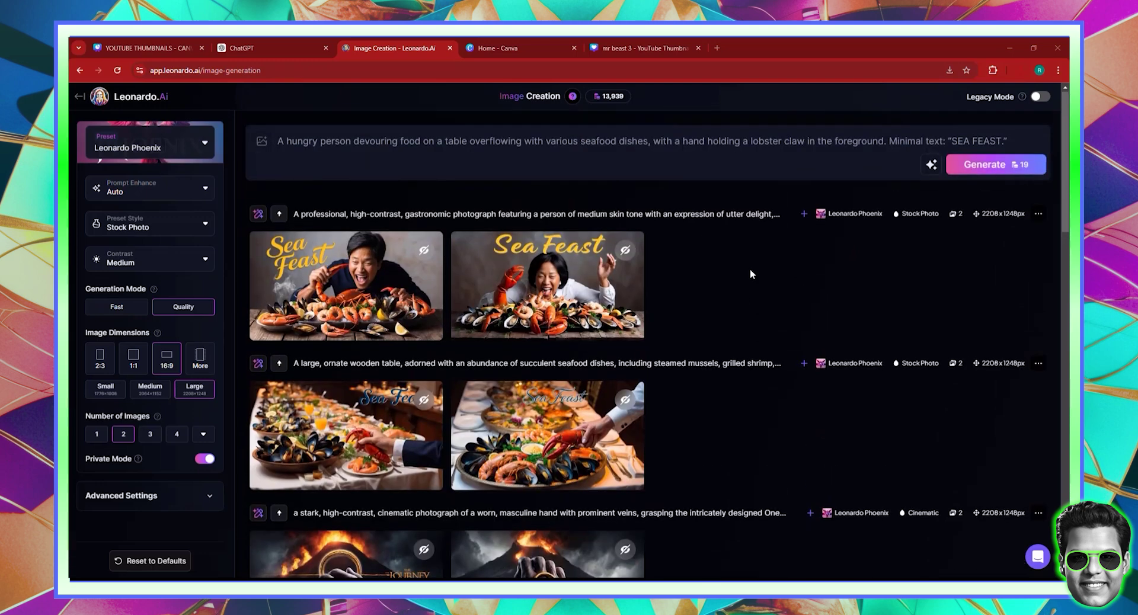